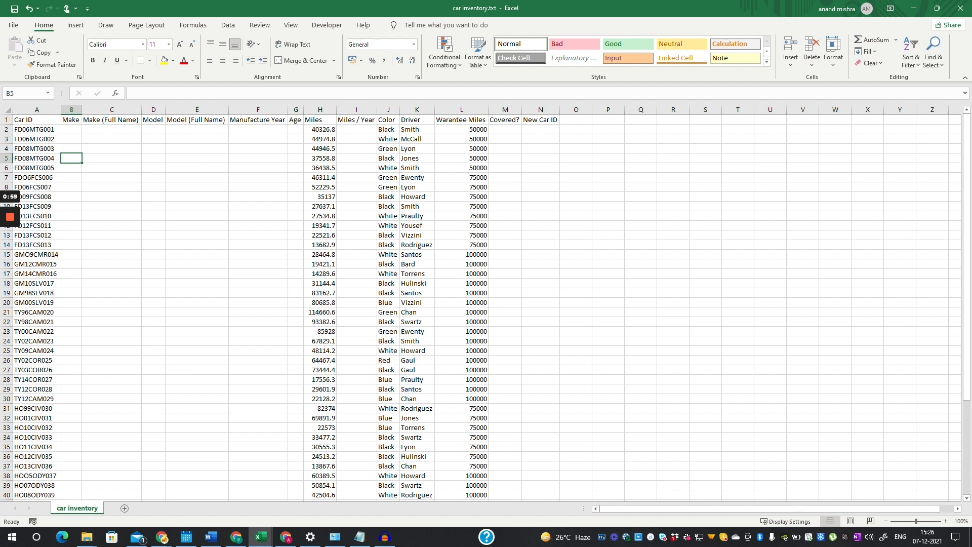
- Enter =LEFT(A2,2) in B2 so the first car's Make shows FD
click(72, 130)
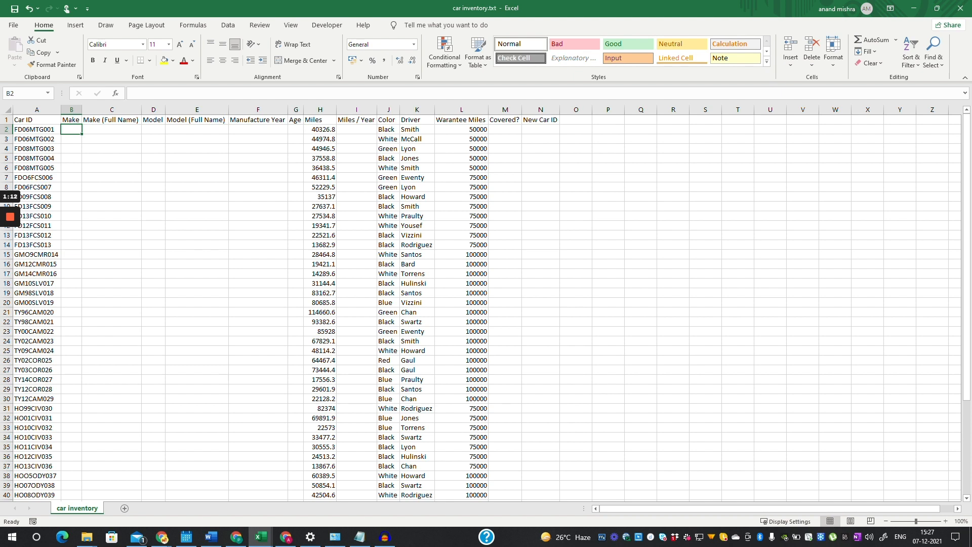
click(37, 129)
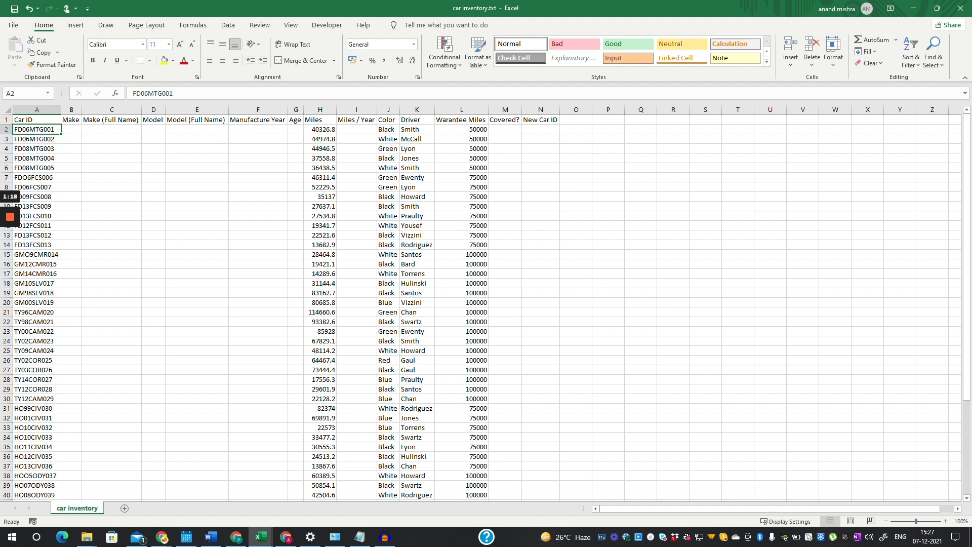
click(72, 130)
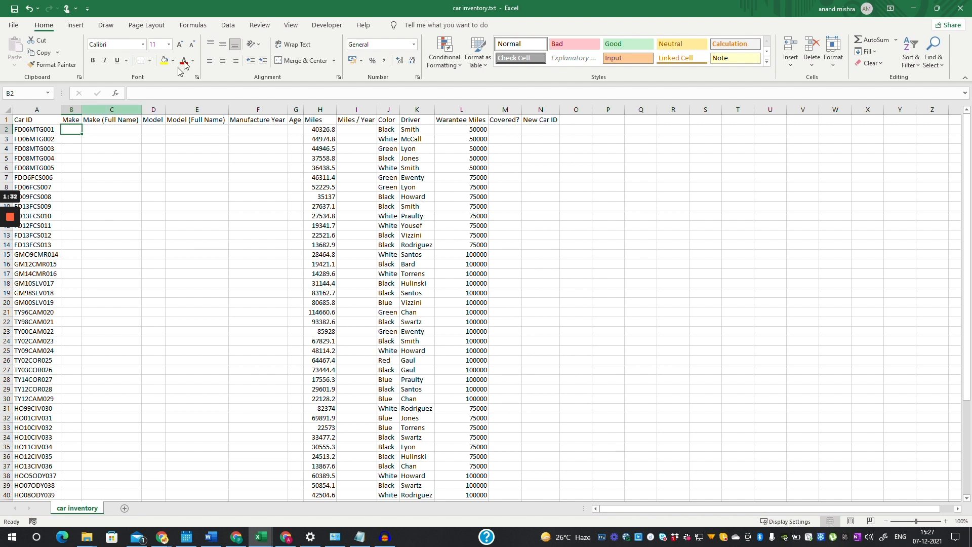
text(=)
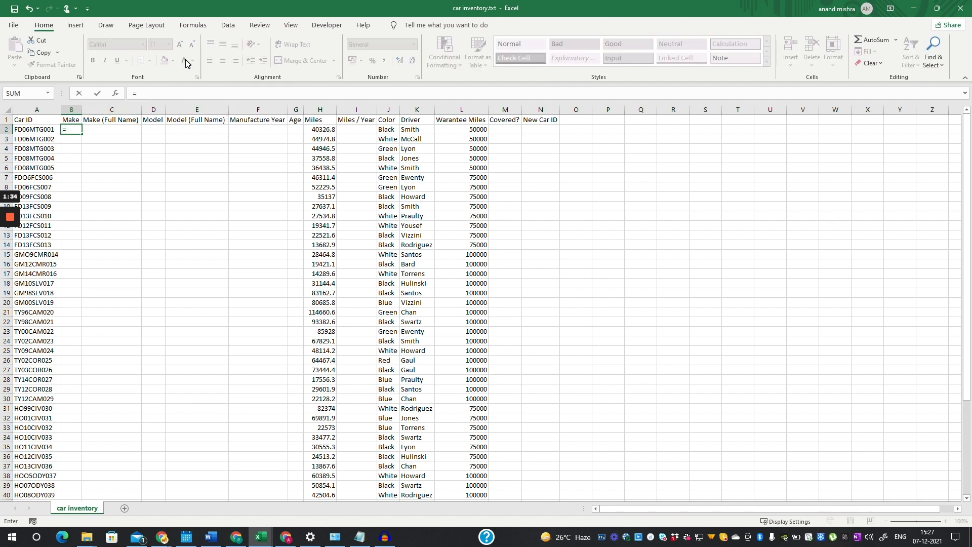
text(lef)
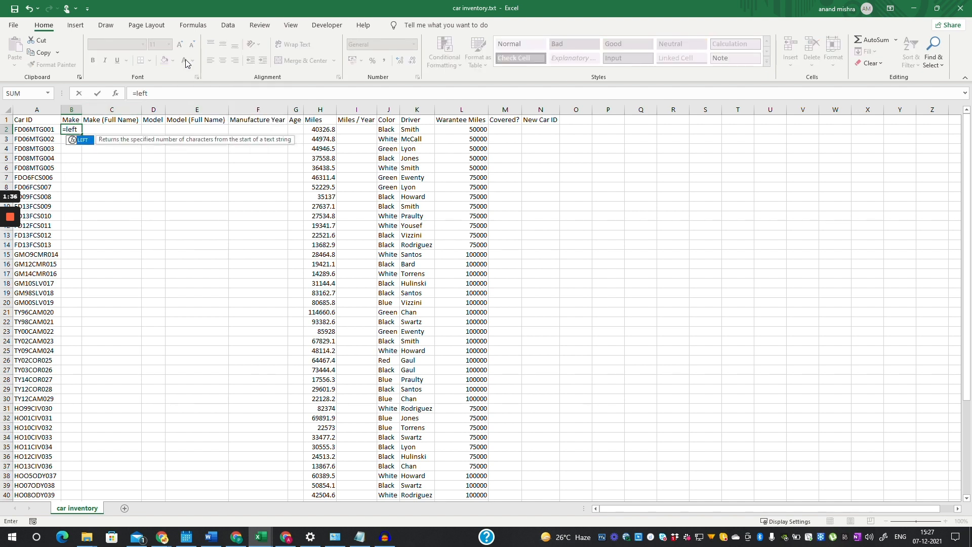
text(t)
key(Tab)
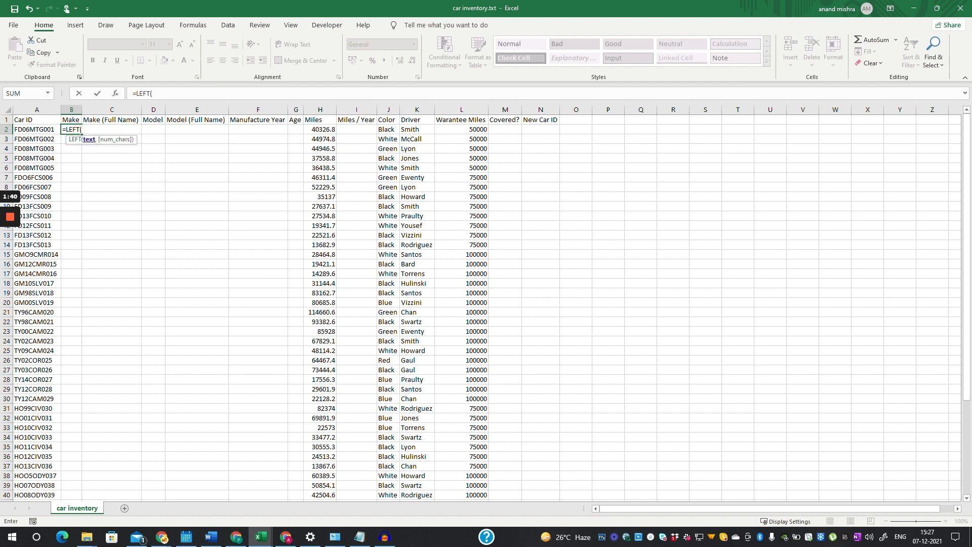
click(36, 129)
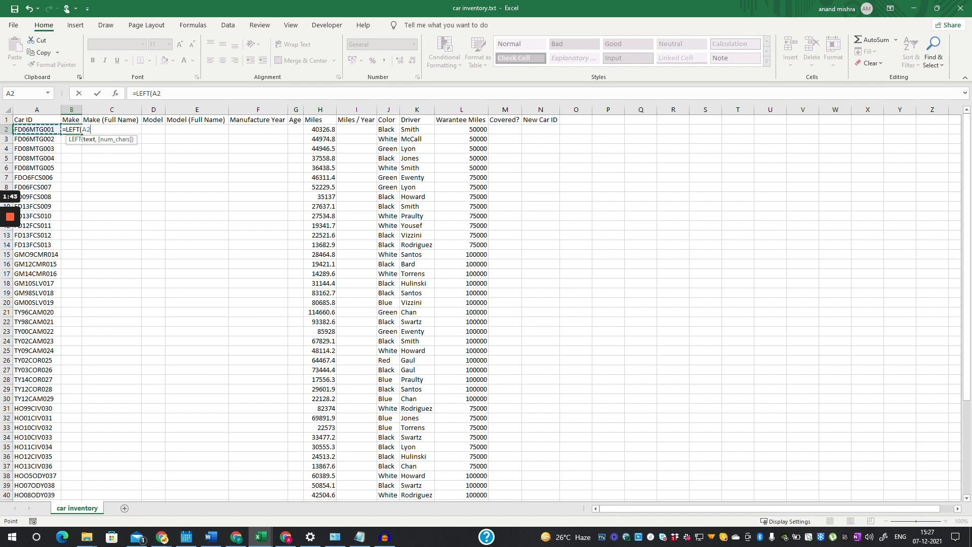
text(,)
text(2))
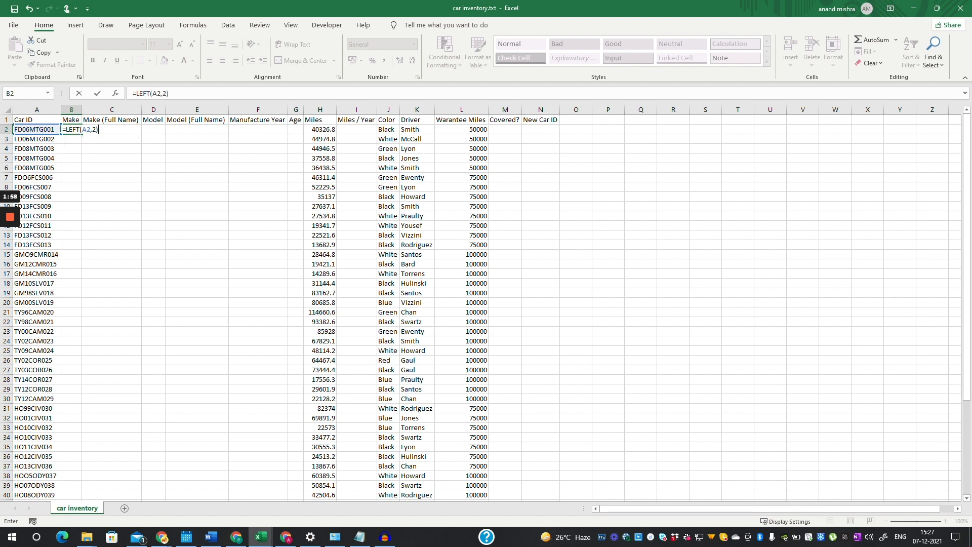
key(Return)
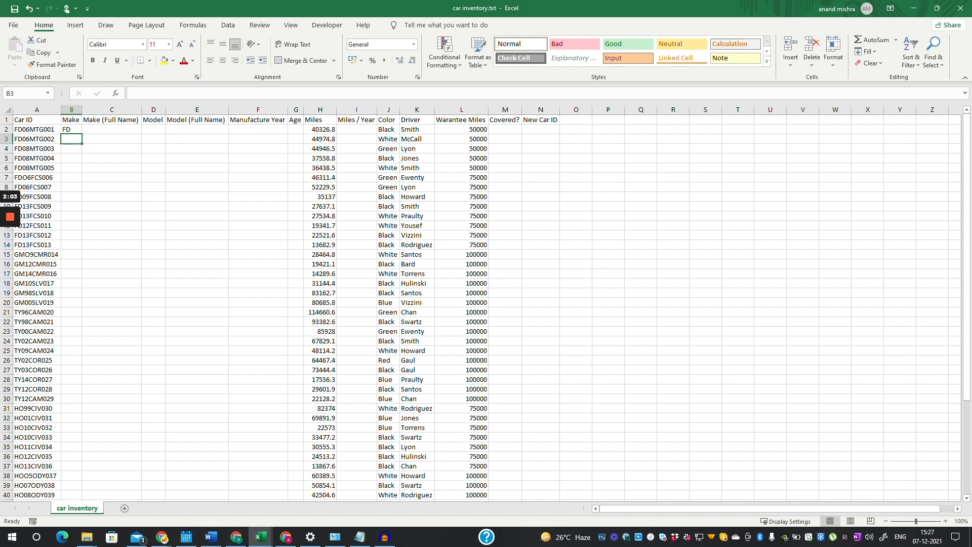
- Copy the B2 LEFT formula down the Make column to row 53
click(71, 130)
drag(82, 133, 71, 497)
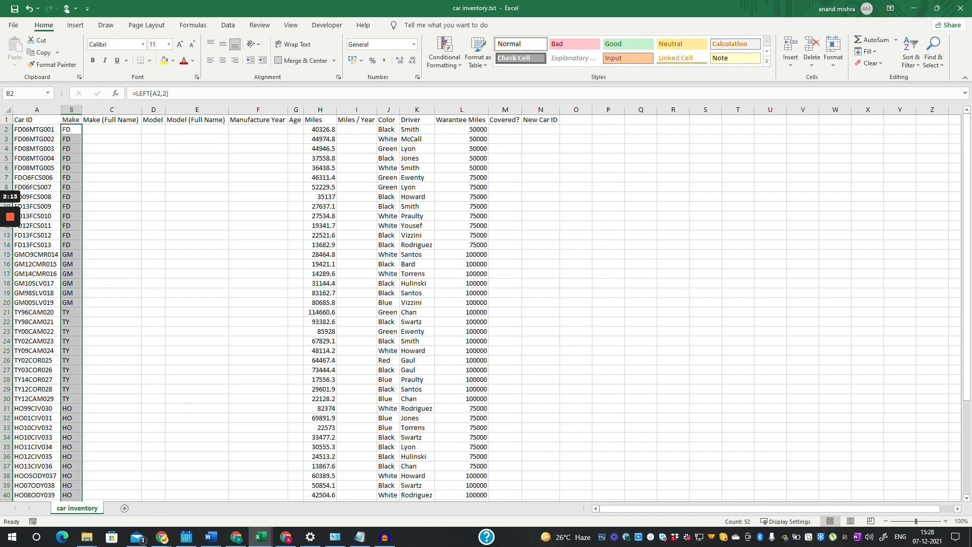
click(111, 255)
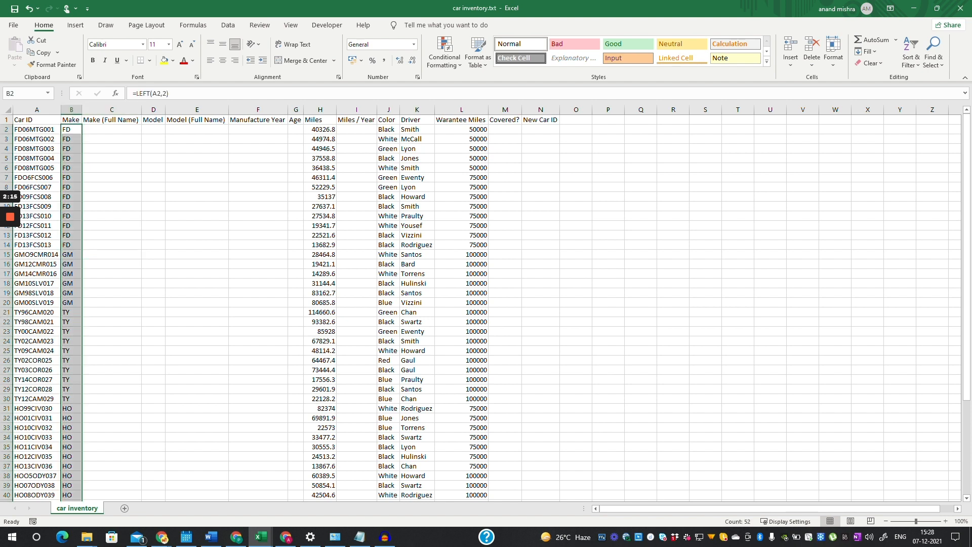
click(112, 255)
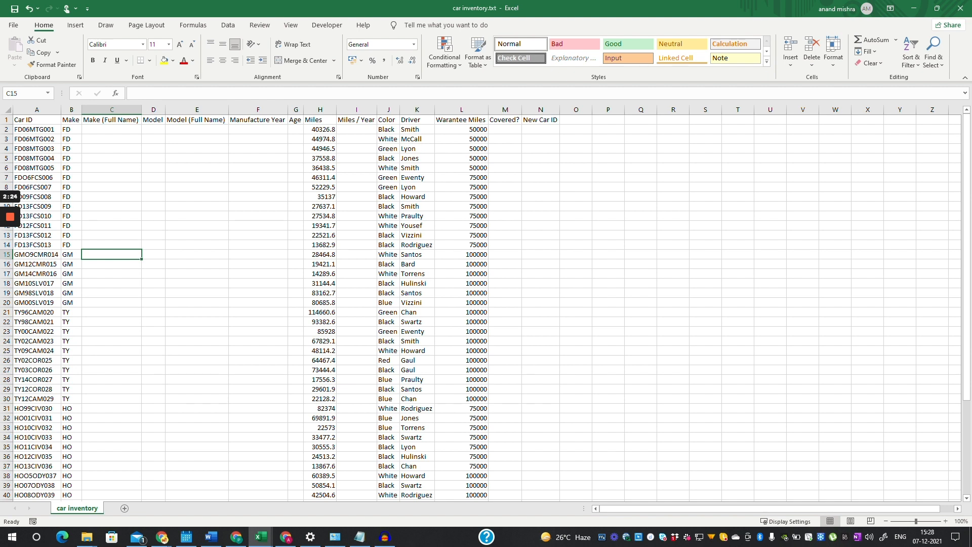
- Spot-check the copied Make formulas in rows 32, 45 and 50
click(71, 419)
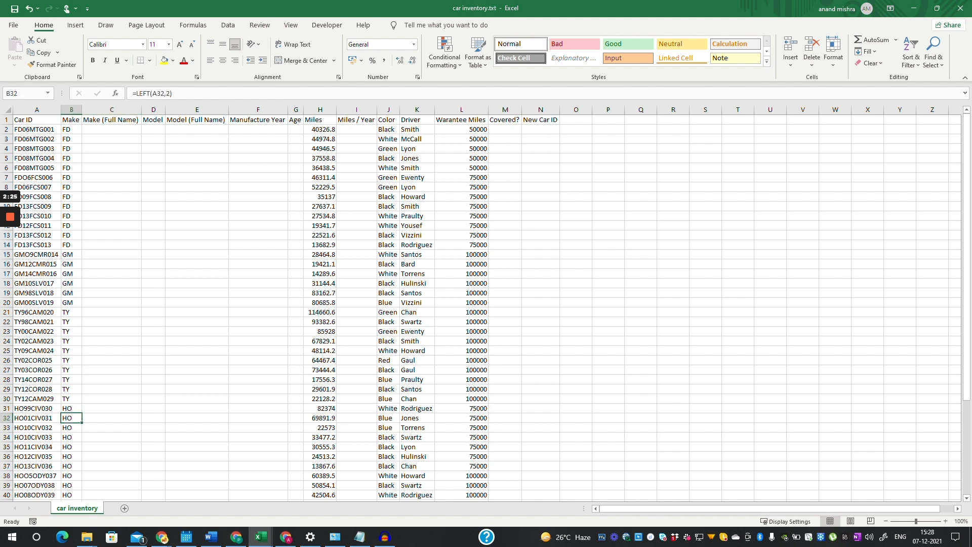
scroll(72, 420, down, 4)
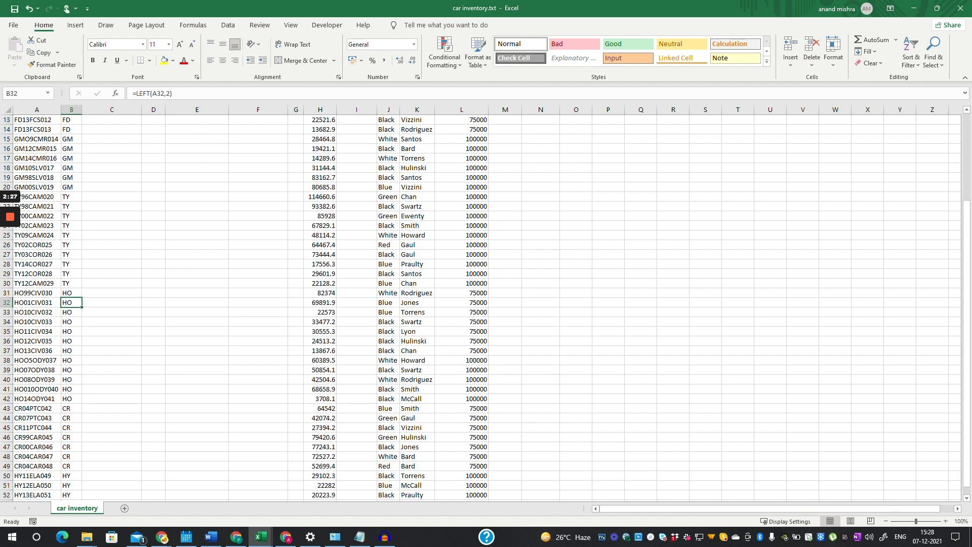
click(71, 428)
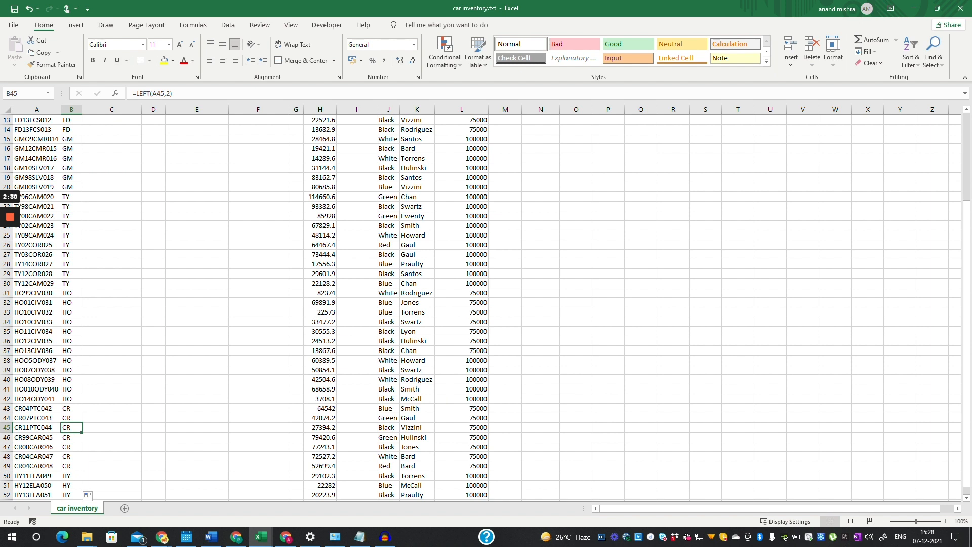
scroll(71, 425, down, 2)
click(71, 418)
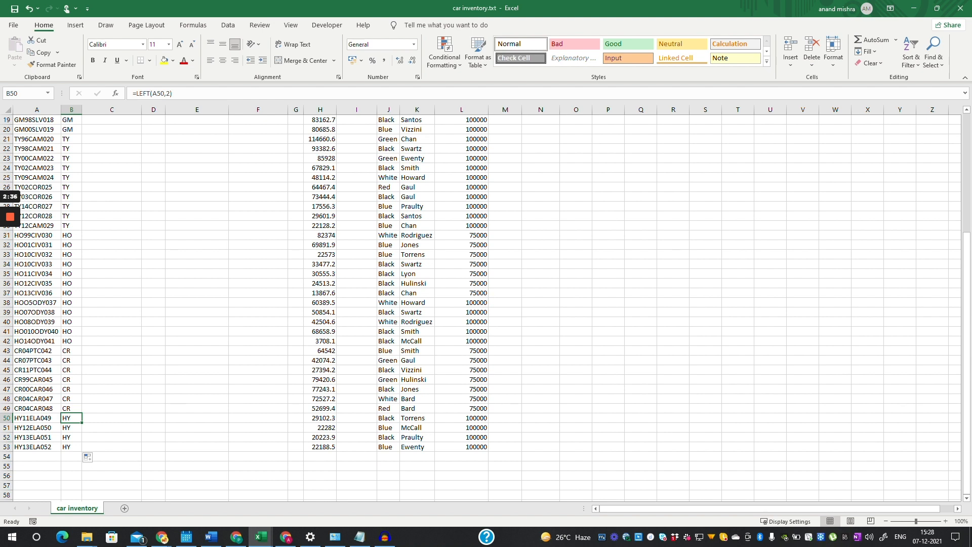
scroll(486, 304, up, 6)
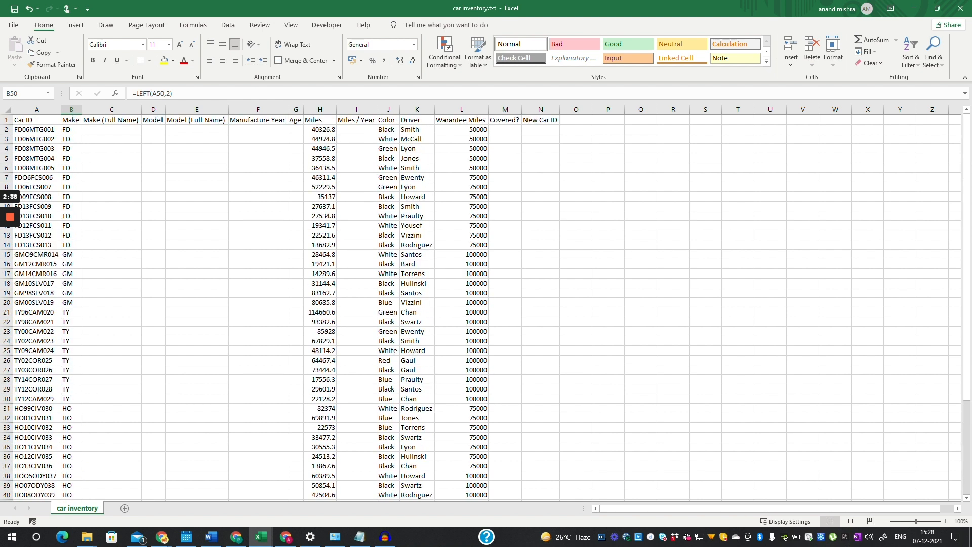
click(111, 120)
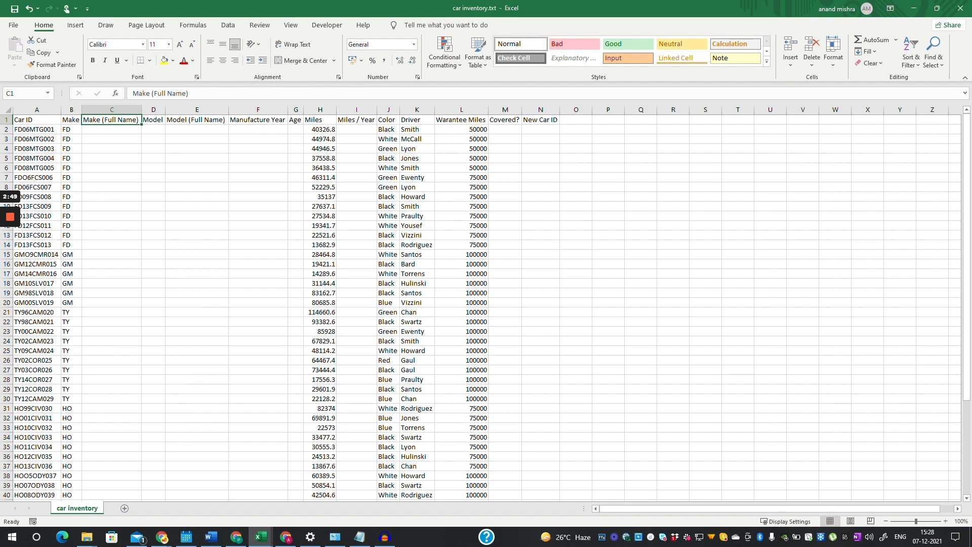
scroll(486, 304, down, 9)
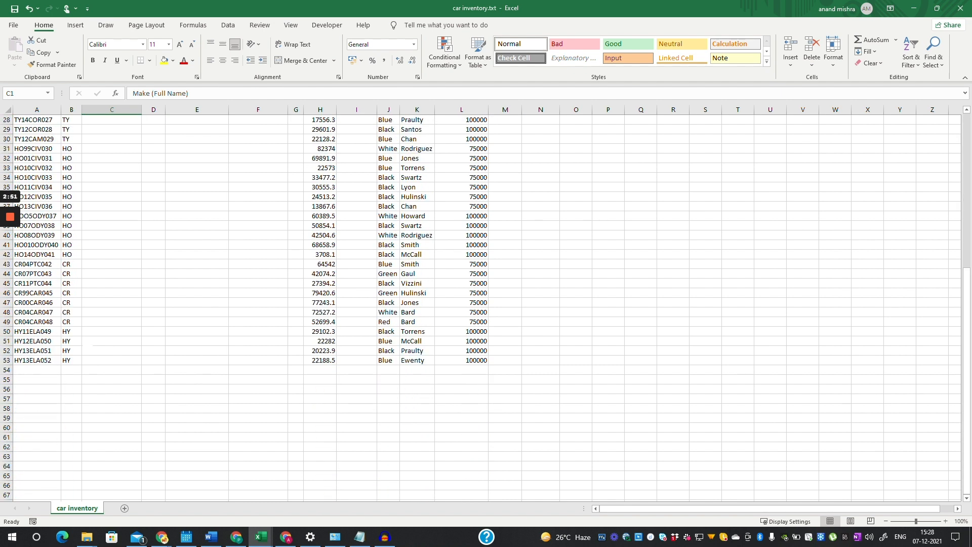
- Start a code table in B57 with CR–Chrysler and HY–Hundai
click(71, 418)
click(71, 408)
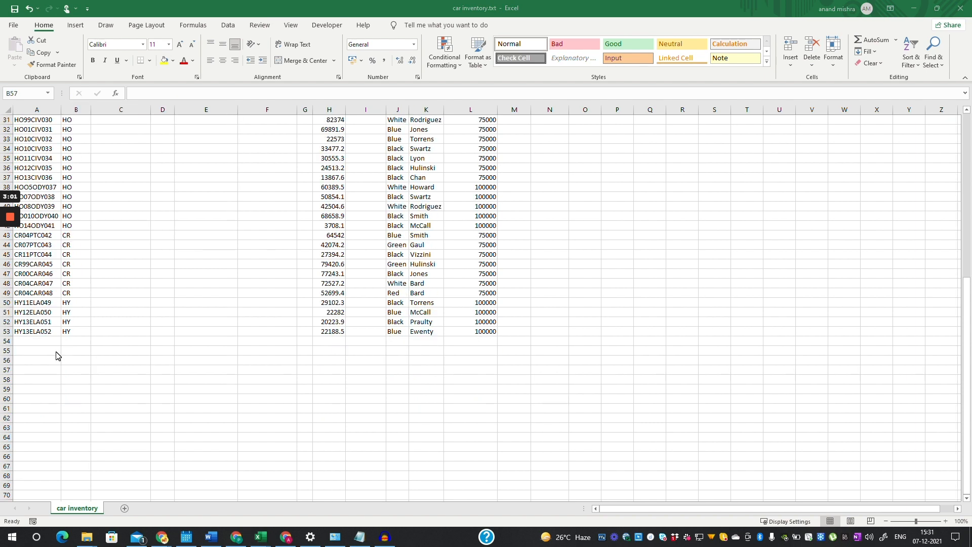
click(71, 370)
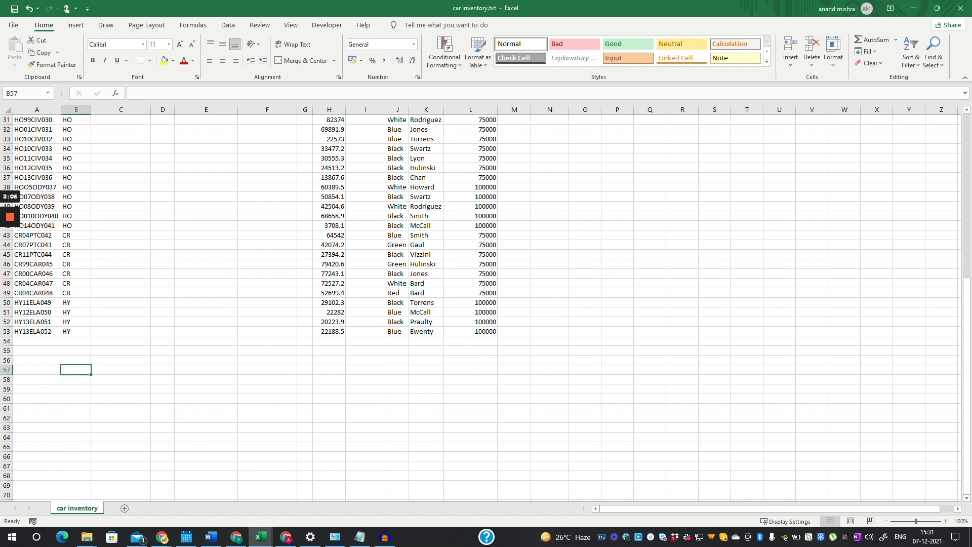
text(CR)
key(Tab)
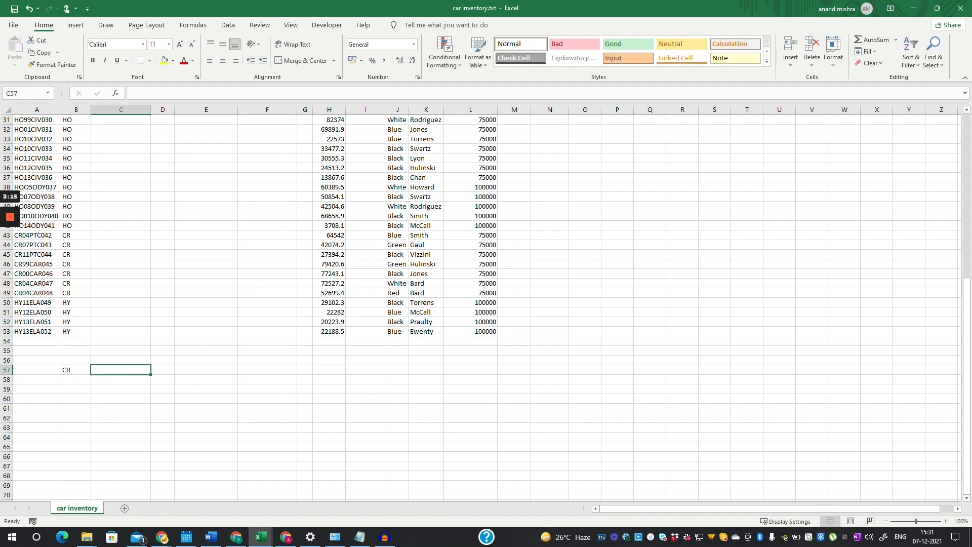
text(C)
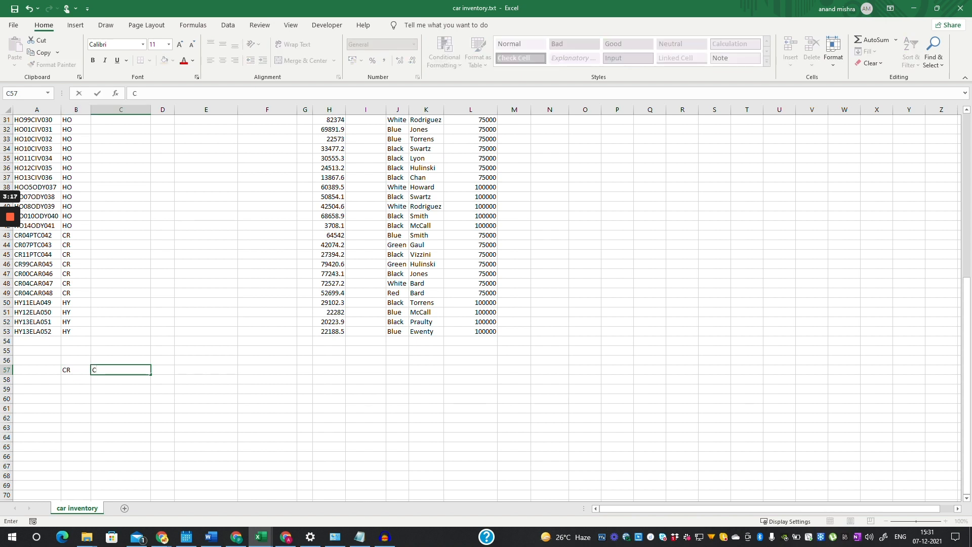
text(hrysler)
key(Return)
text(HY)
key(Tab)
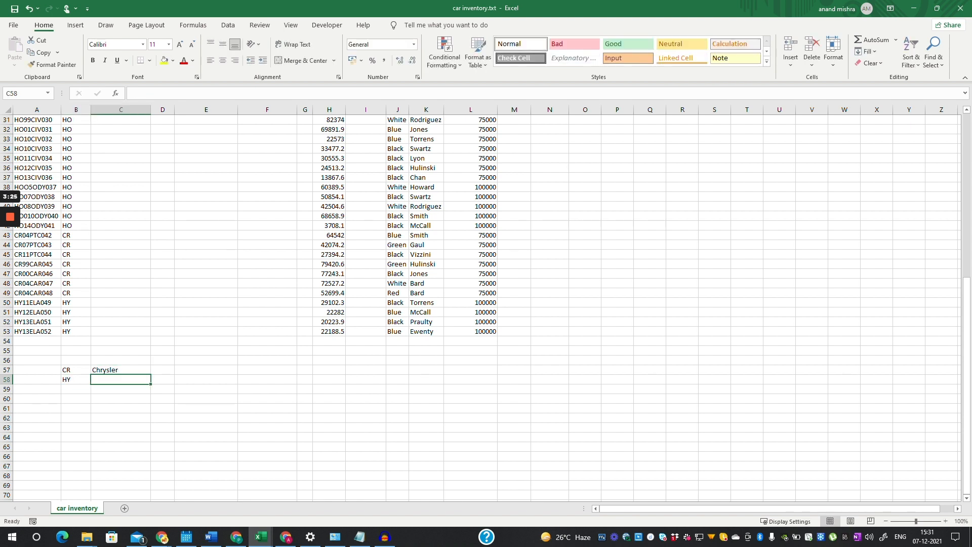
text(Hund)
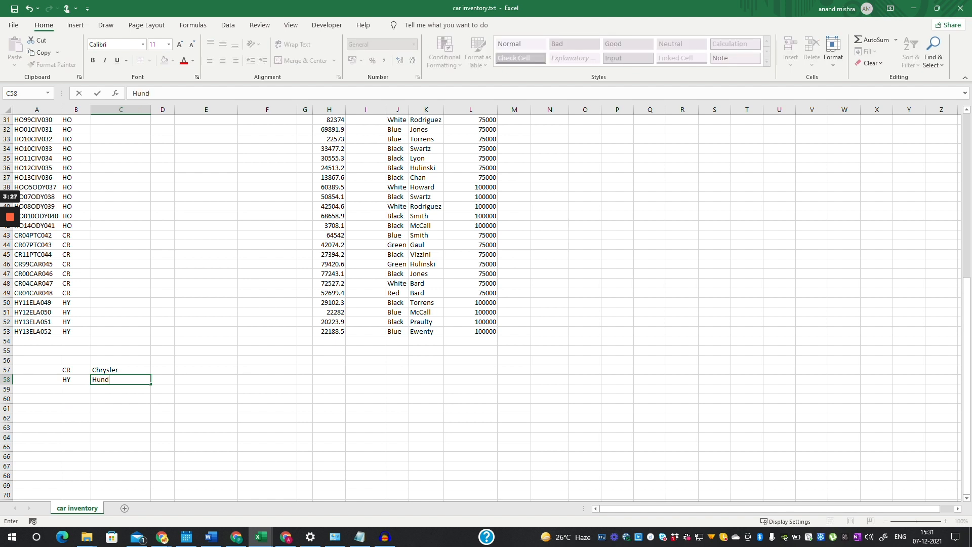
text(ai)
key(BackSpace)
text(ai)
key(Return)
- Add TY–Toyata and HO–Honda to the code table
text(TY)
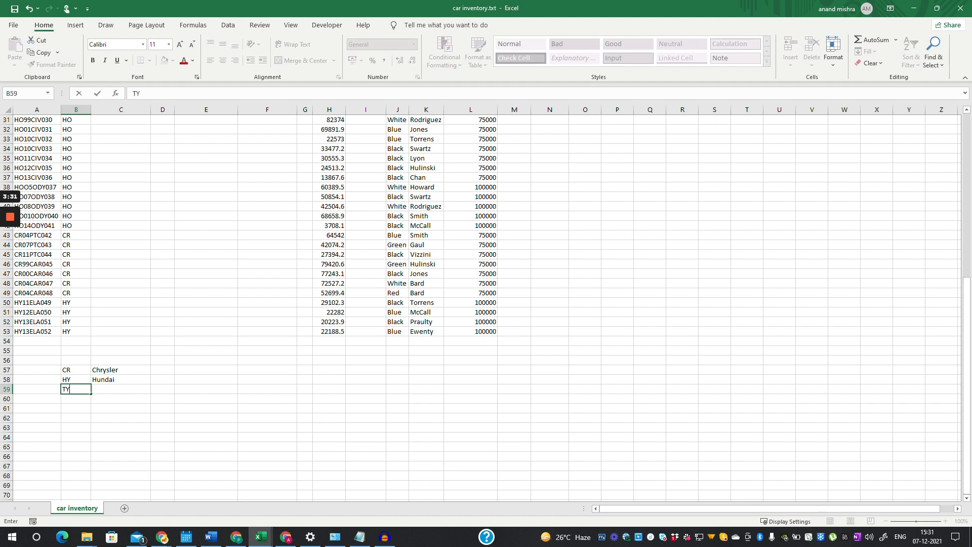
key(Tab)
text(T)
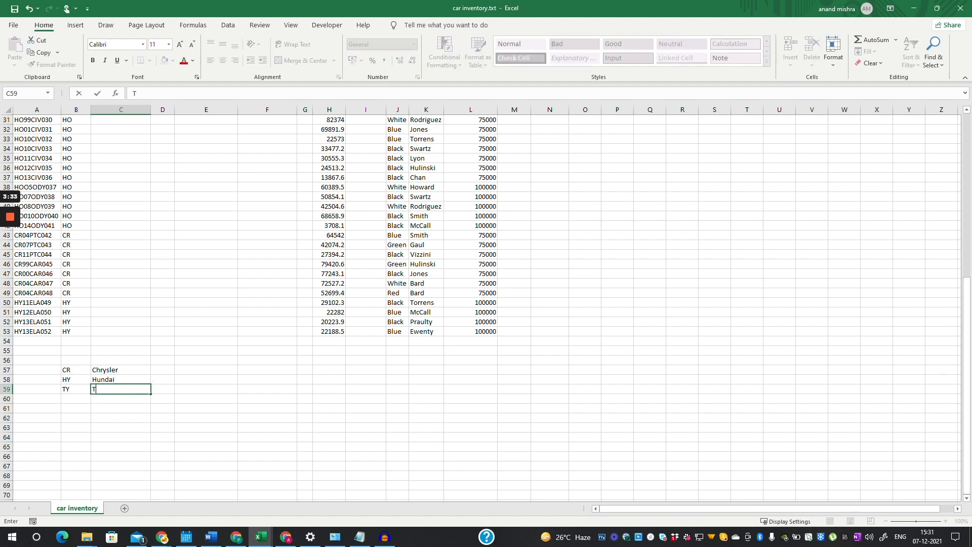
text(oyata)
key(Return)
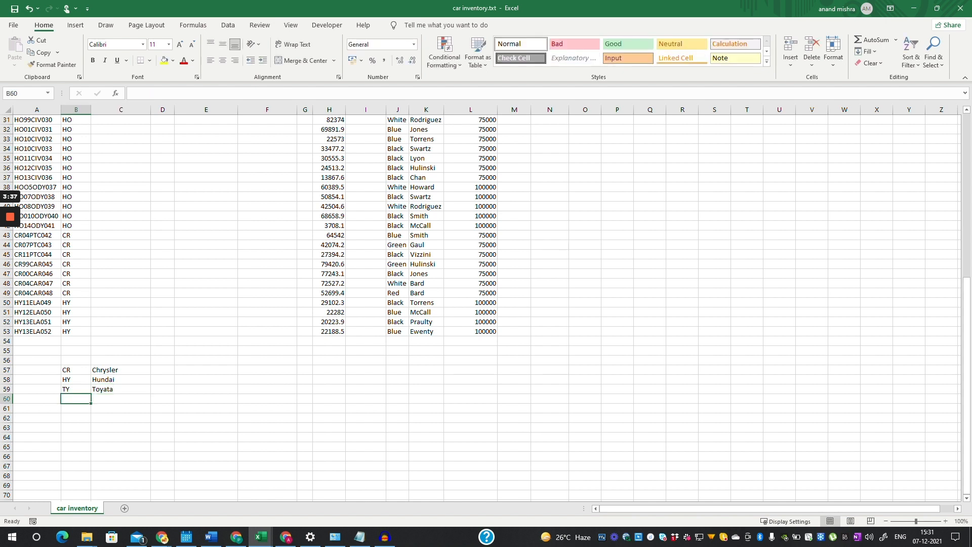
text(HO)
key(Tab)
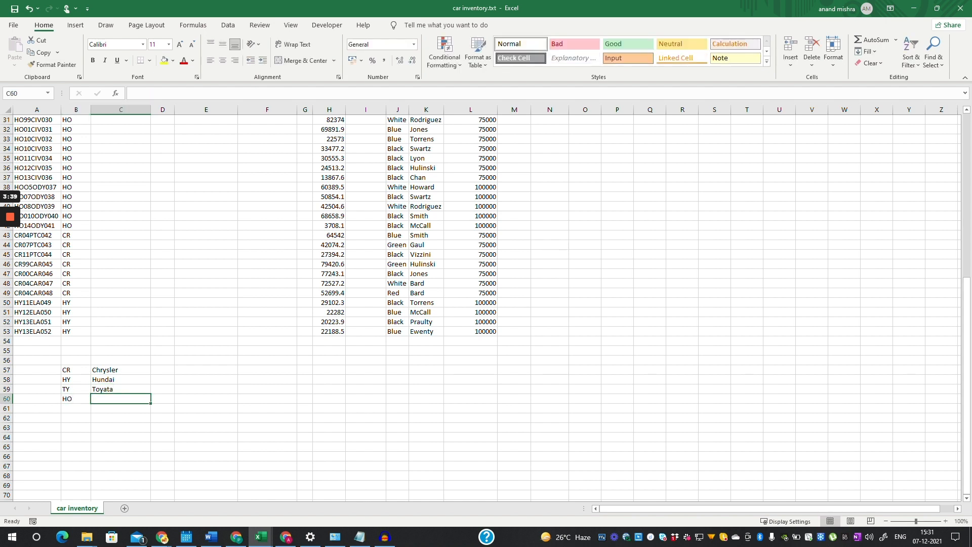
text(Honda)
key(Return)
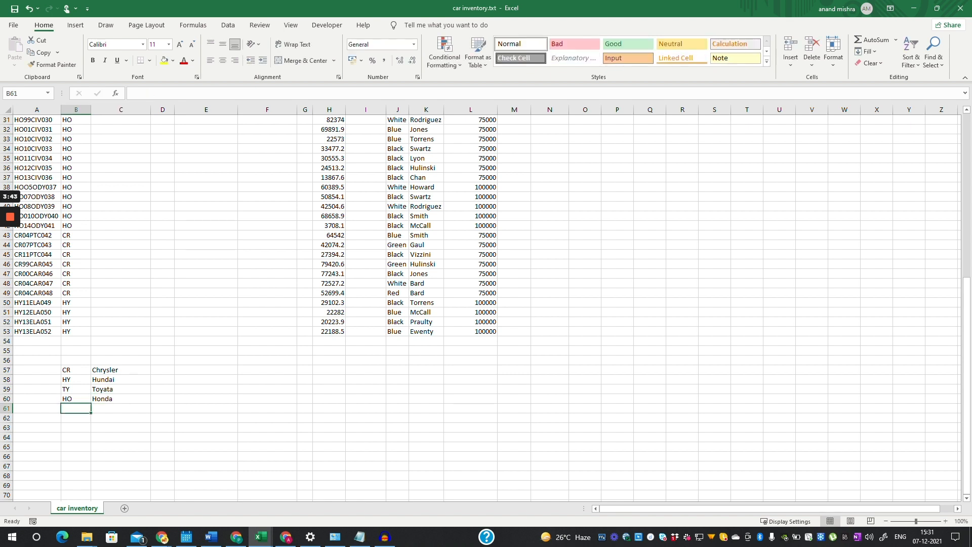
- Add GM–General Motors and begin the FD row with Ford
text(GM)
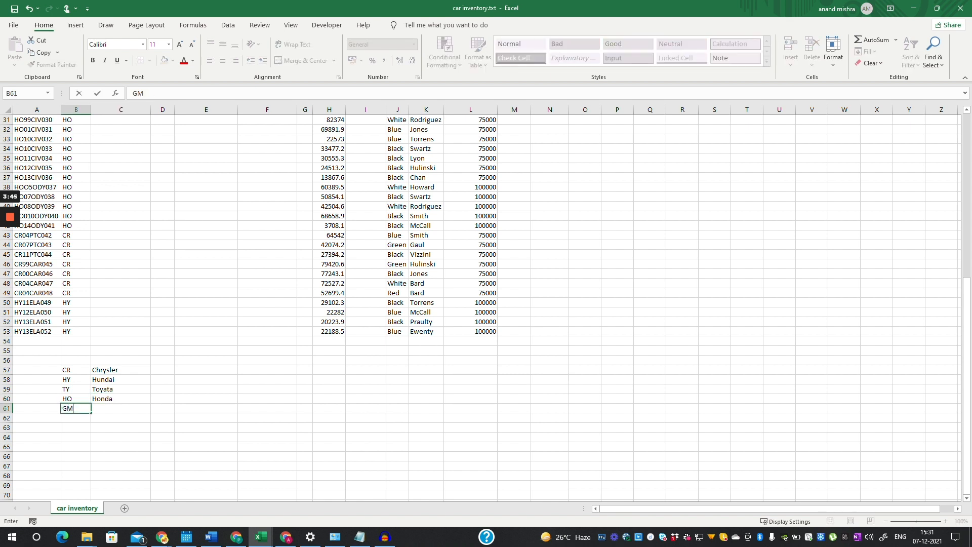
key(Tab)
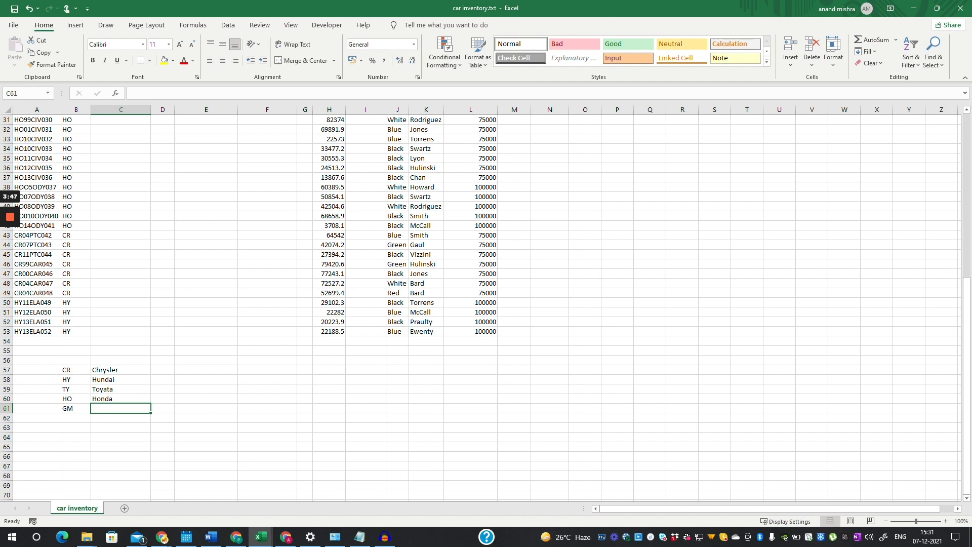
text(Genera)
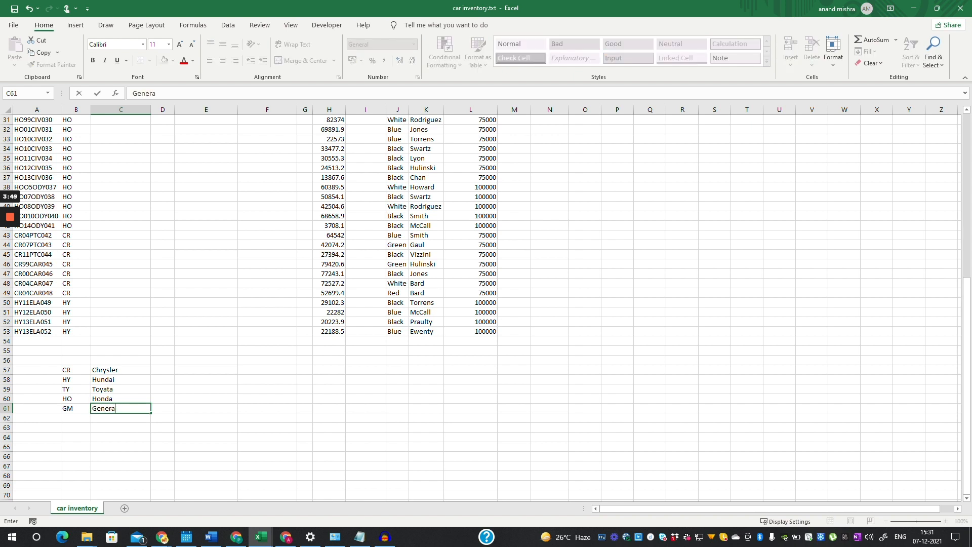
text(l Motors)
key(Return)
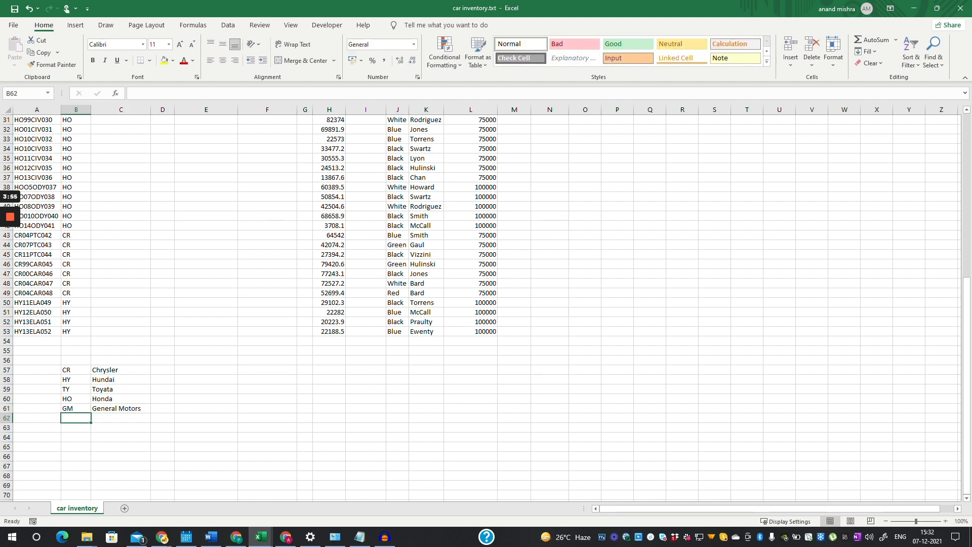
text(FD)
key(Tab)
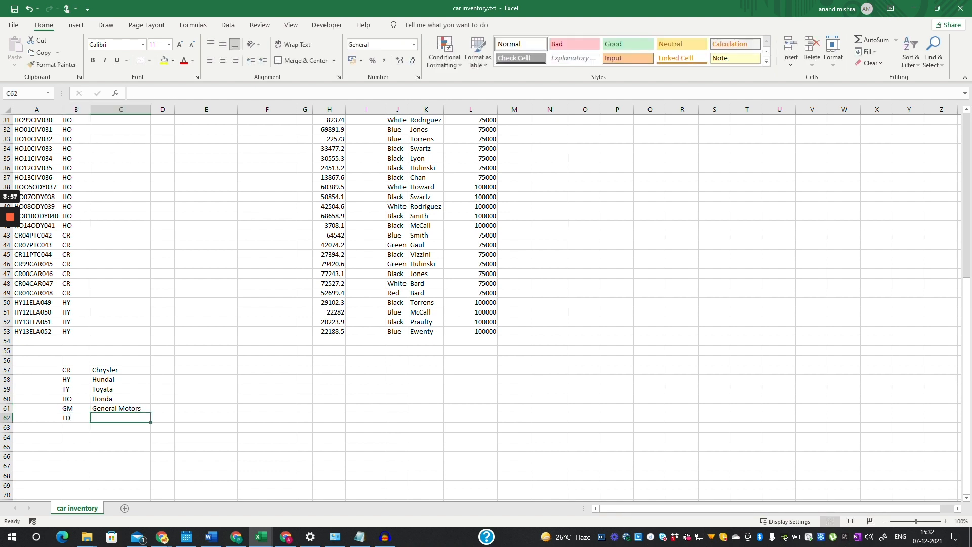
text(Ford)
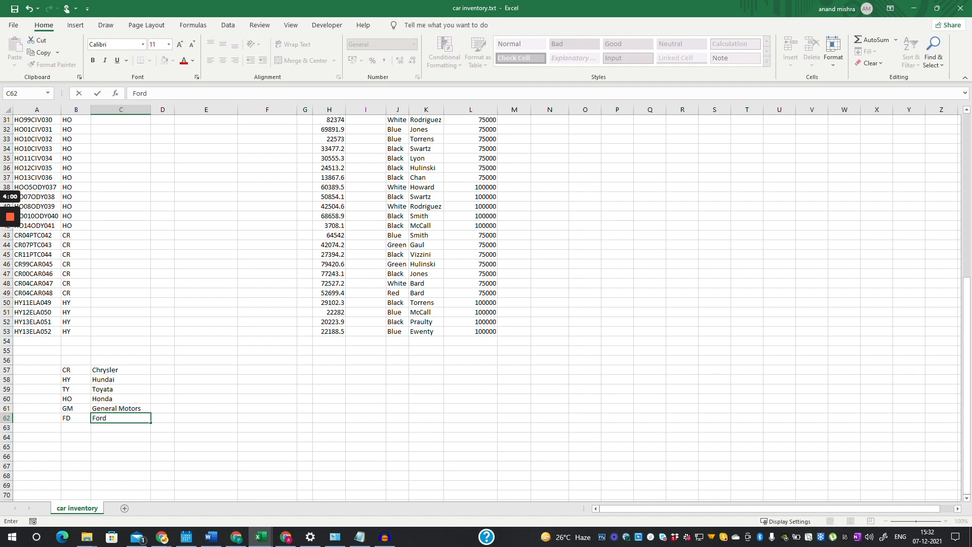
- Commit Ford for FD and select the lookup names to check the list
scroll(106, 400, up, 7)
scroll(106, 399, down, 8)
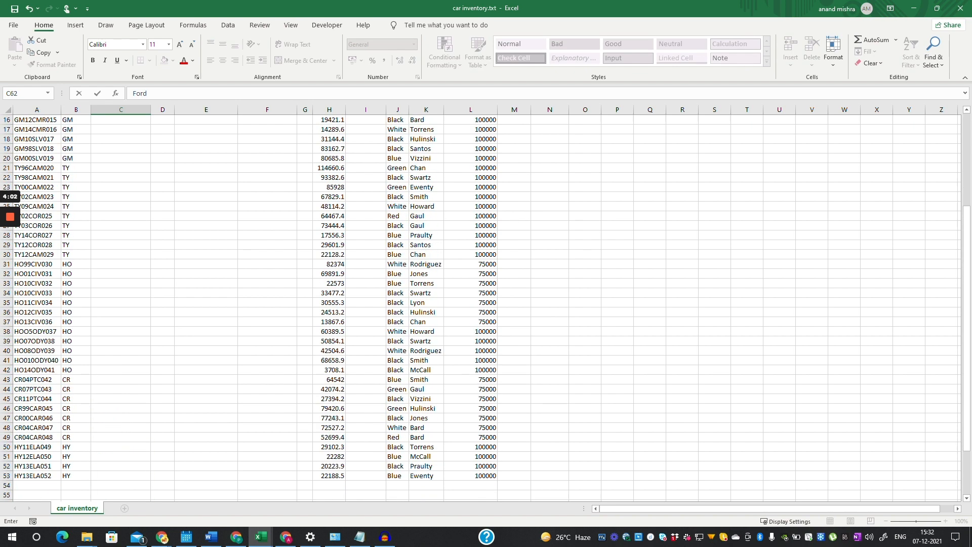
click(108, 446)
scroll(107, 447, down, 1)
drag(121, 312, 120, 360)
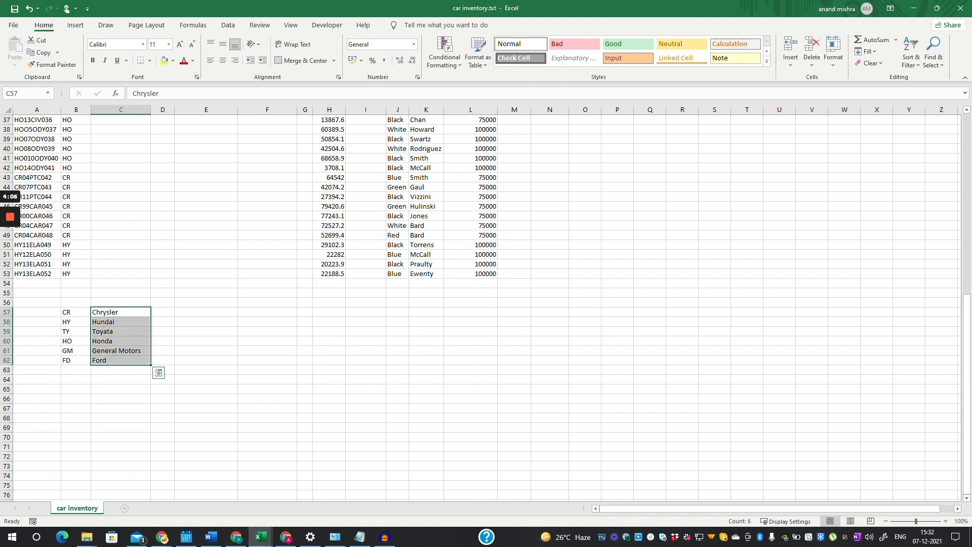
- Return up column C to the header rows
scroll(120, 360, up, 1)
click(121, 235)
key(Up)
key(Up)
key(Up)
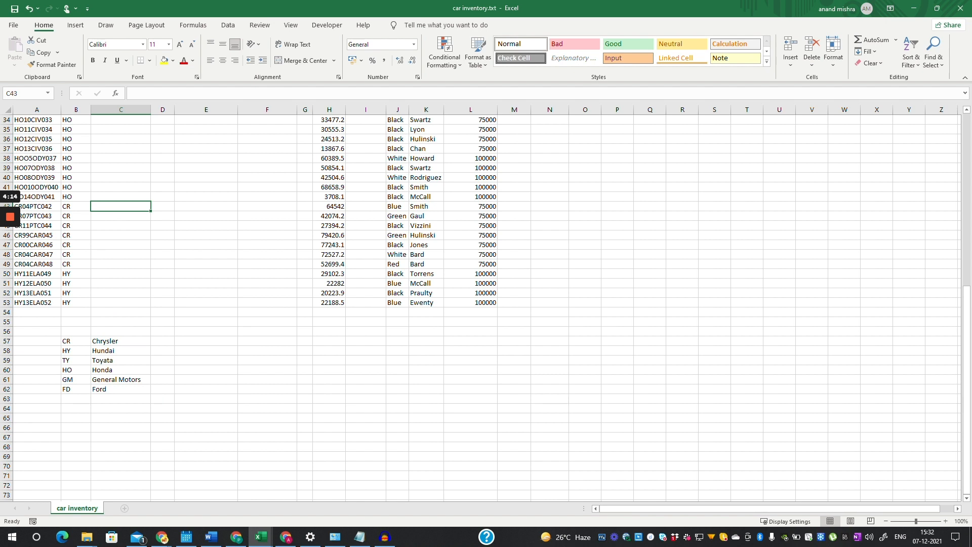
click(121, 273)
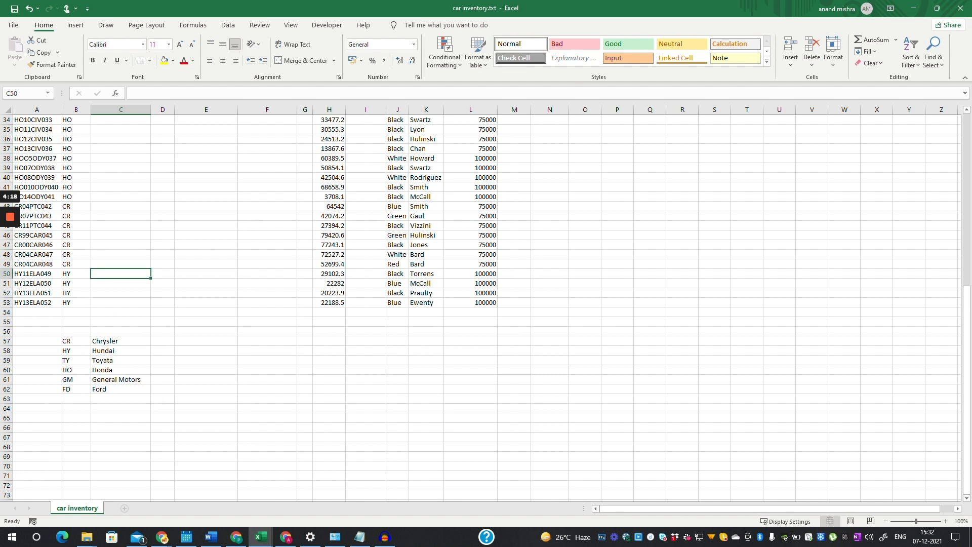
click(120, 158)
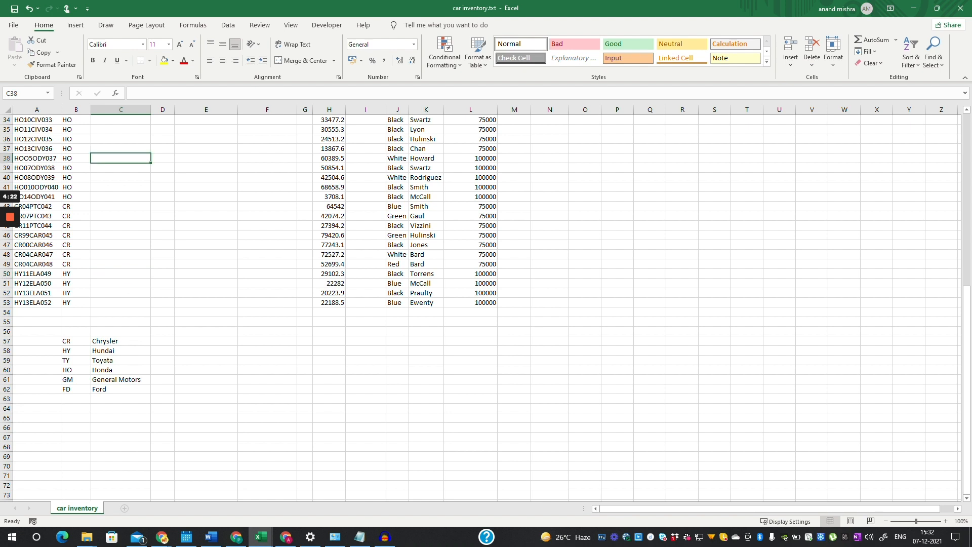
scroll(120, 167, up, 6)
click(121, 168)
scroll(120, 167, up, 4)
scroll(120, 168, down, 2)
scroll(121, 158, up, 3)
click(121, 158)
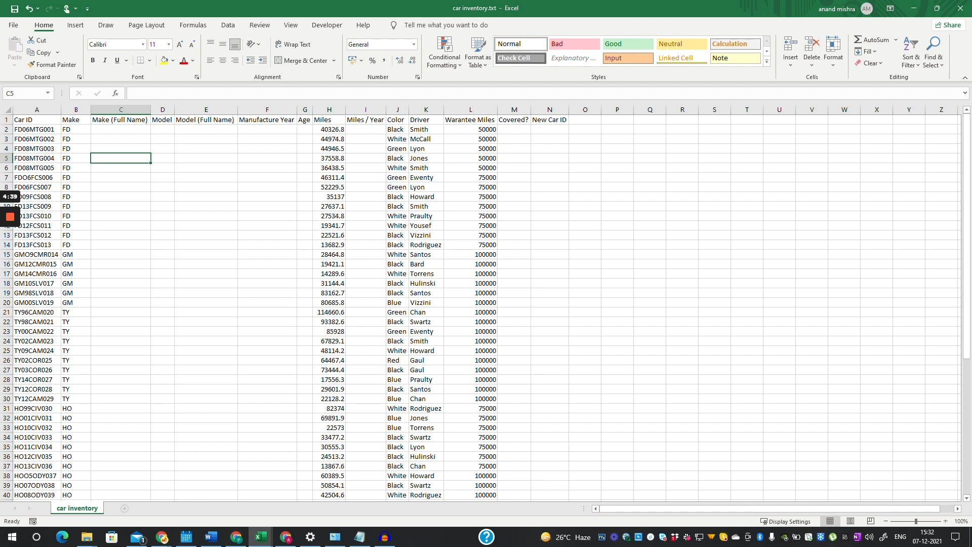
- Enter =VLOOKUP(B2,B57:C62,2) in C2 to fetch the full make name
click(121, 129)
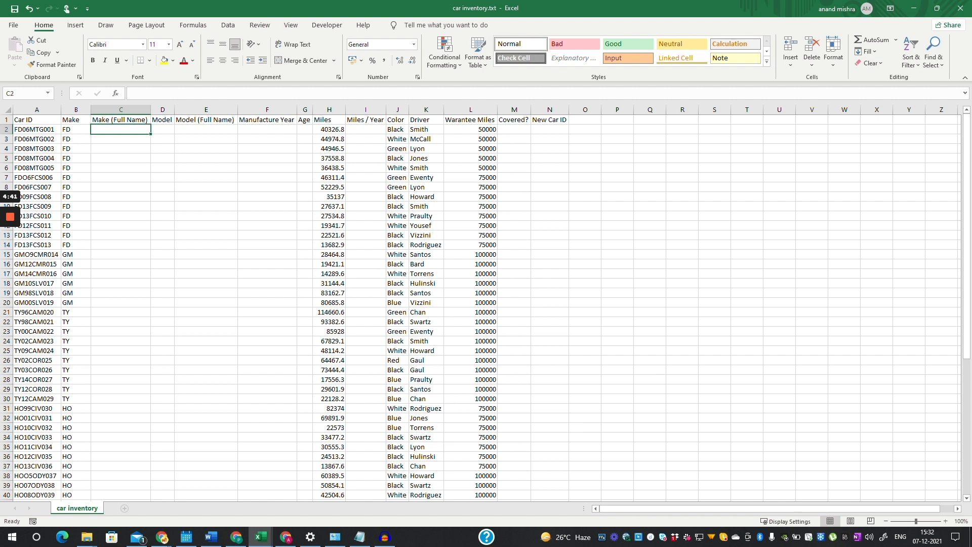
text(=)
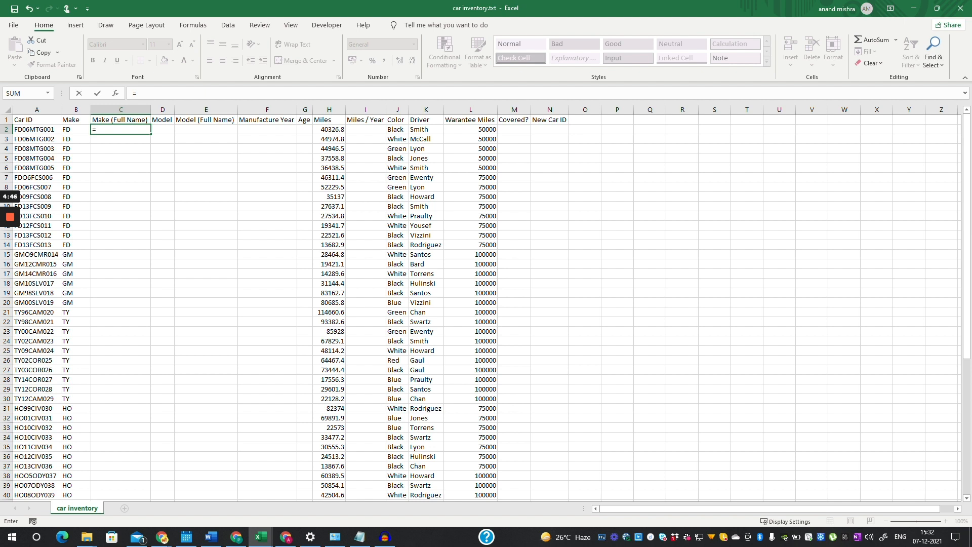
text(vloo)
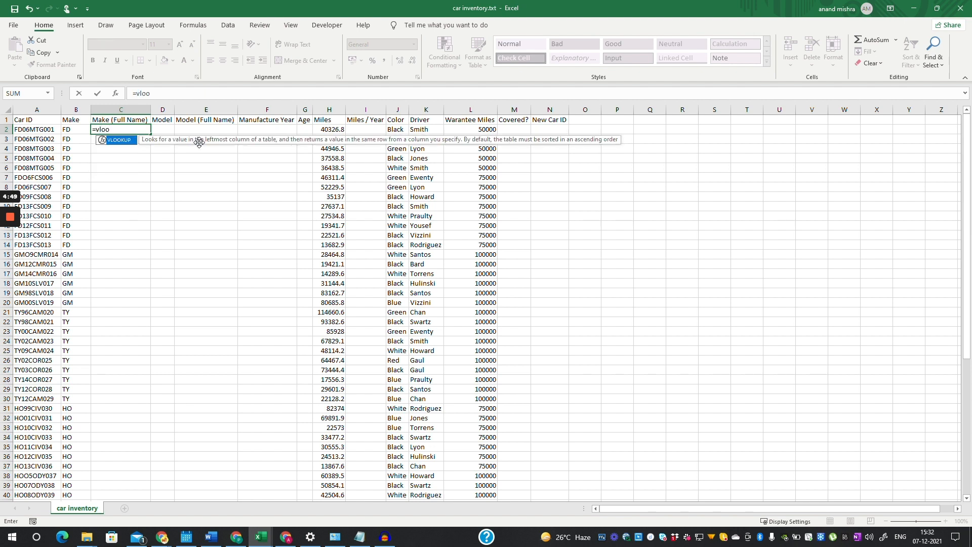
key(Tab)
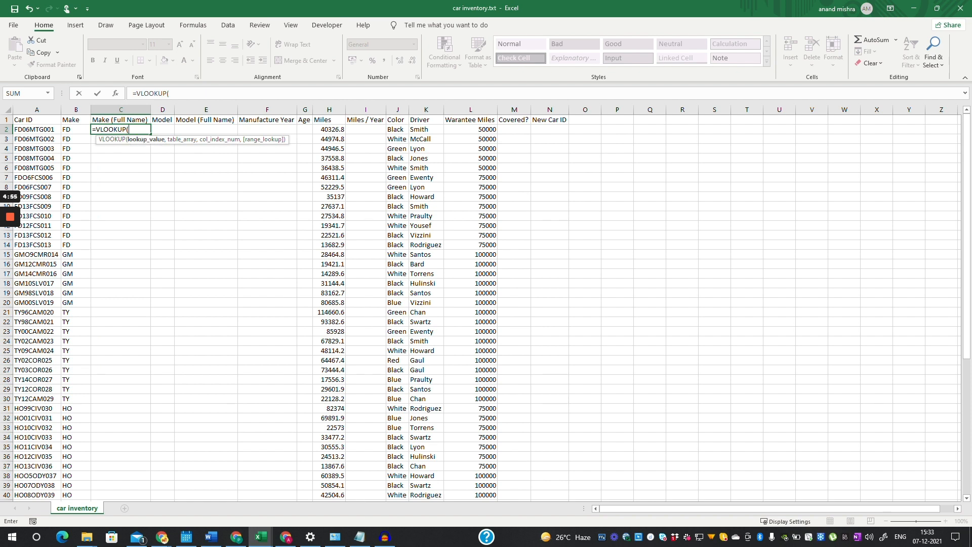
key(Left)
text(,)
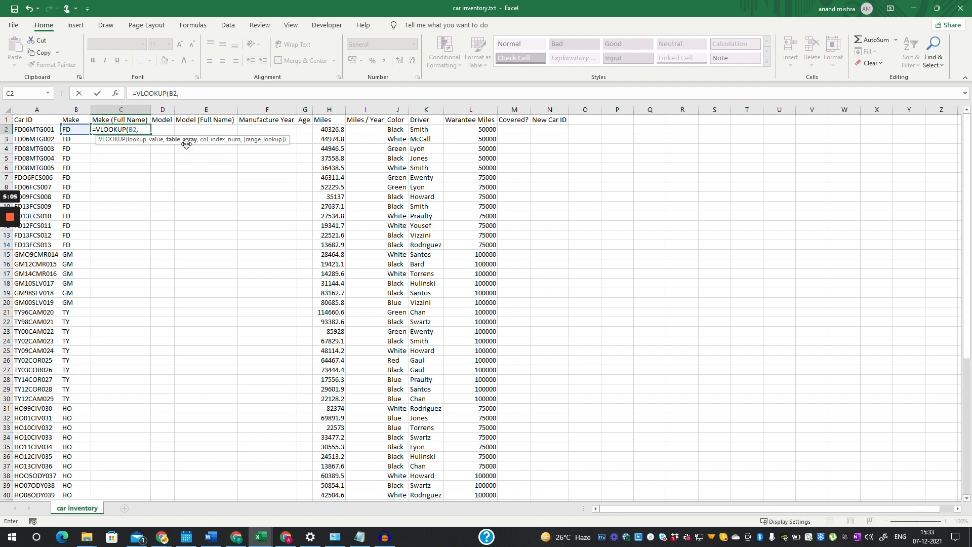
scroll(486, 304, down, 9)
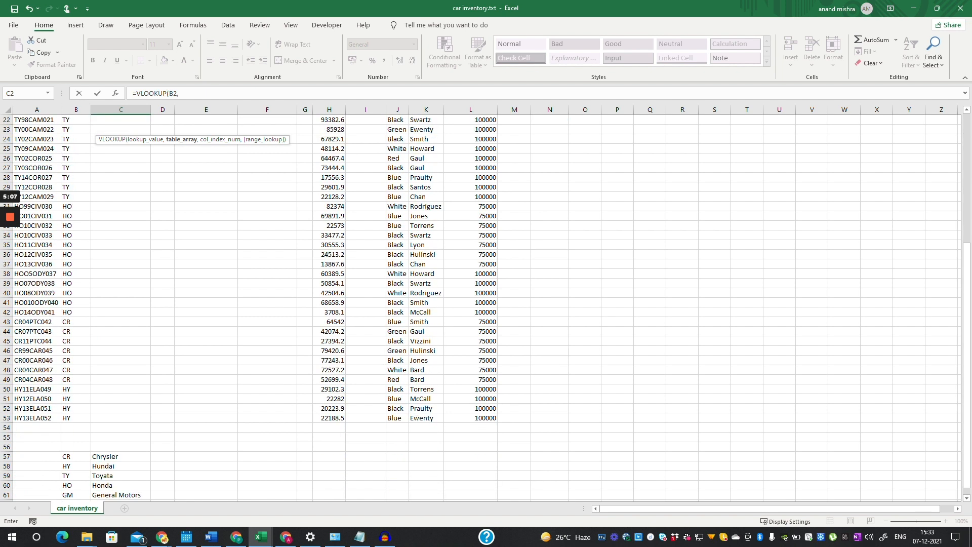
drag(70, 398, 122, 446)
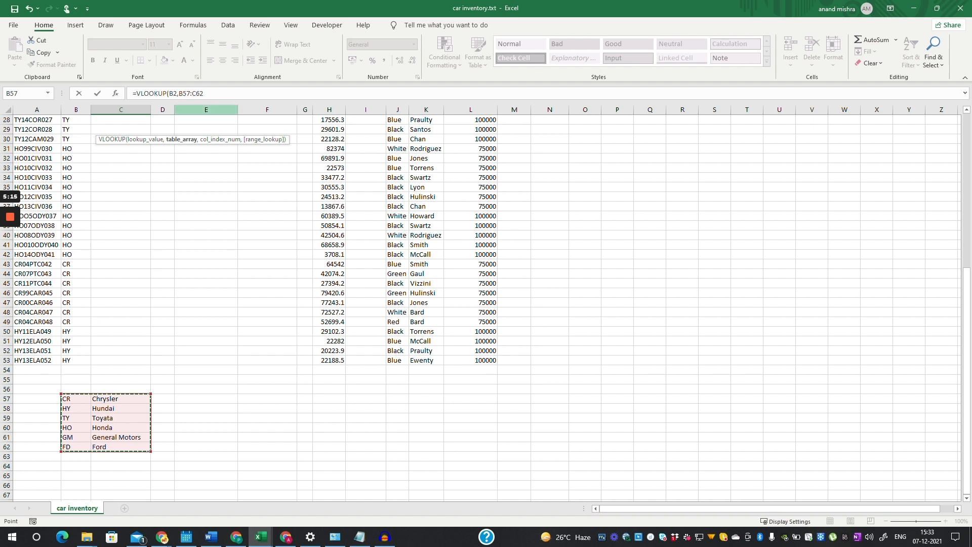
text(,)
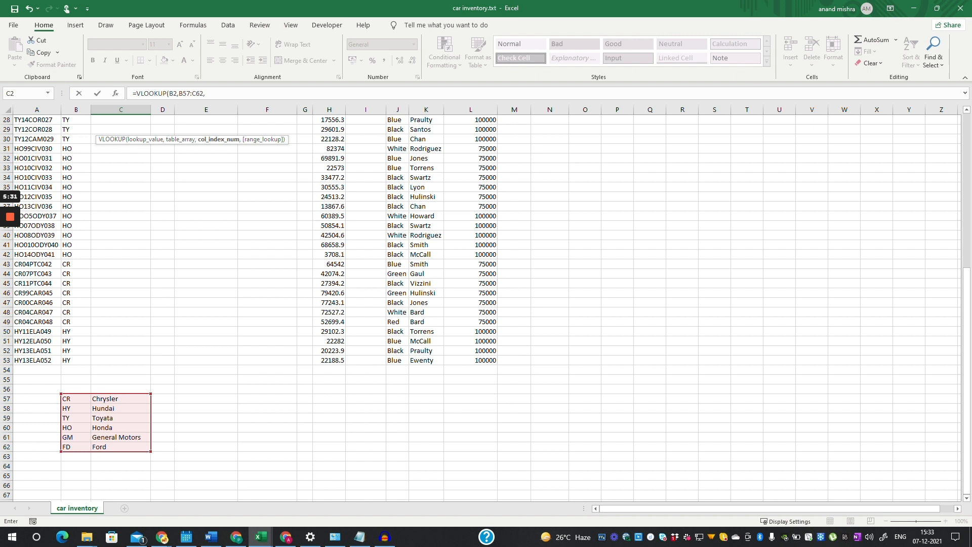
click(215, 97)
text(2)
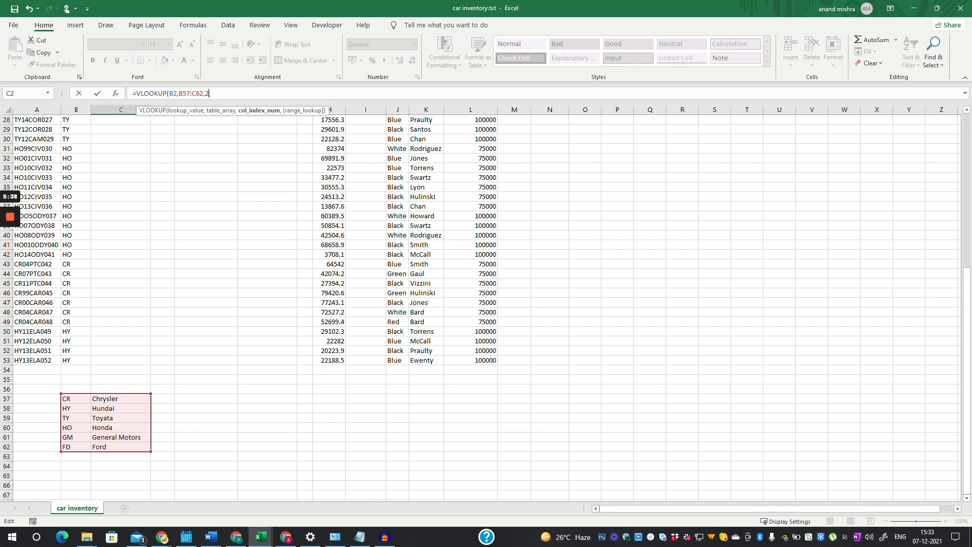
text())
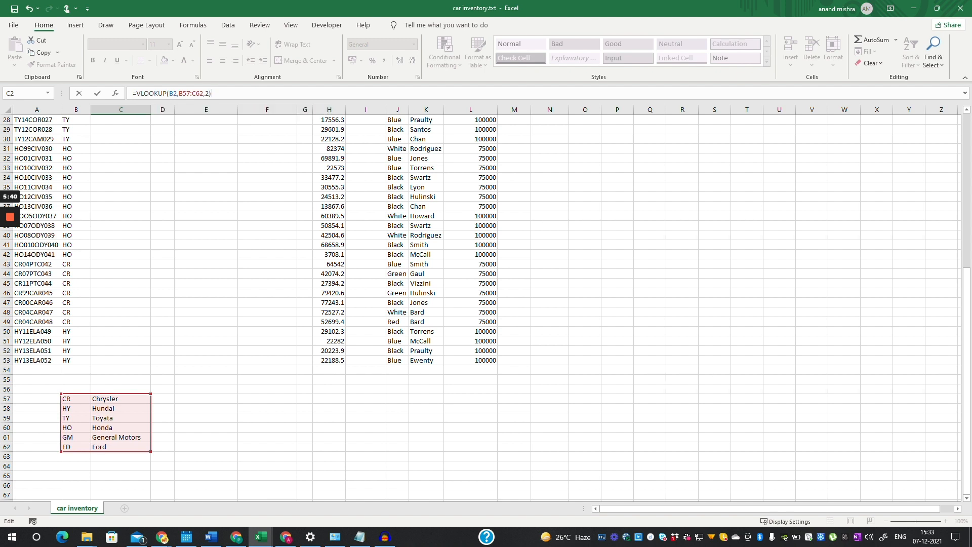
key(Return)
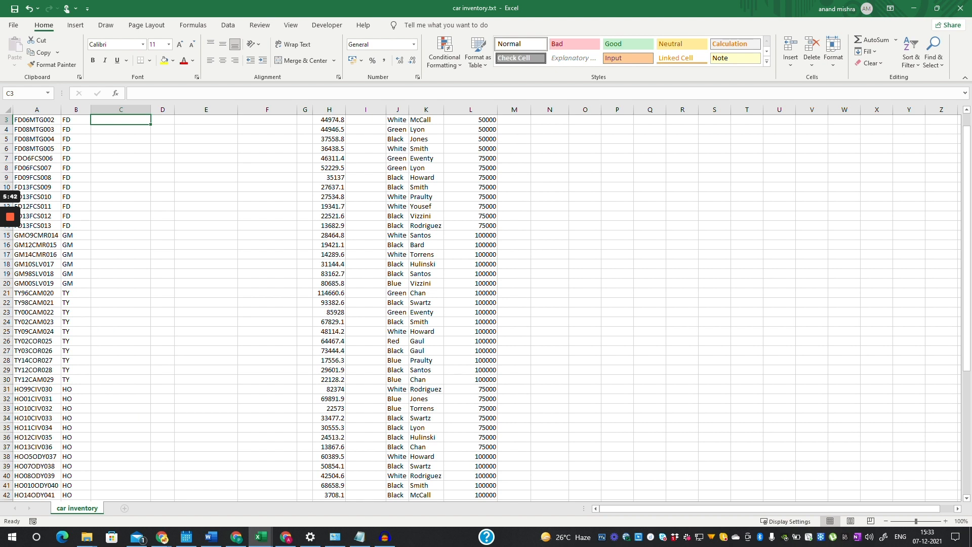
- Inspect the C2 lookup result and the B2 Make code formula
scroll(486, 308, up, 1)
click(120, 129)
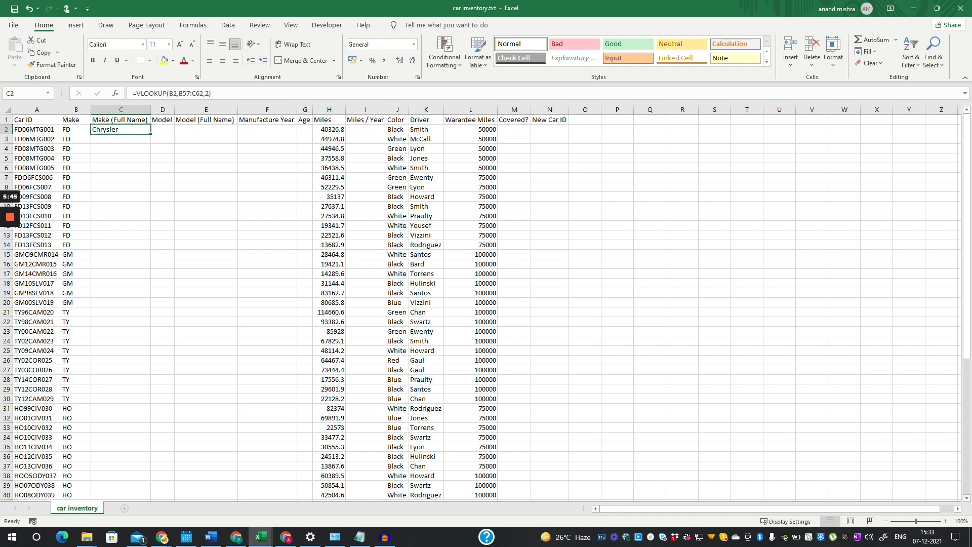
click(76, 130)
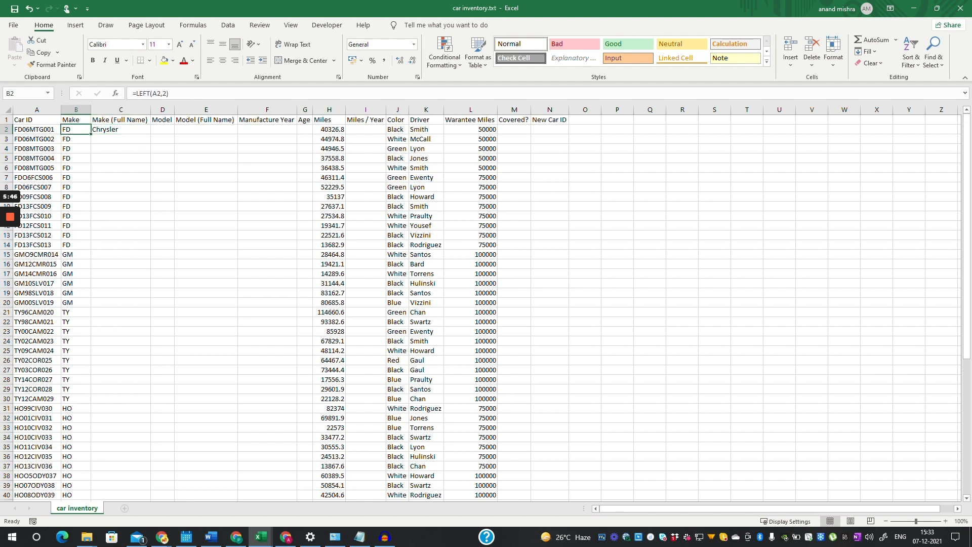
click(128, 131)
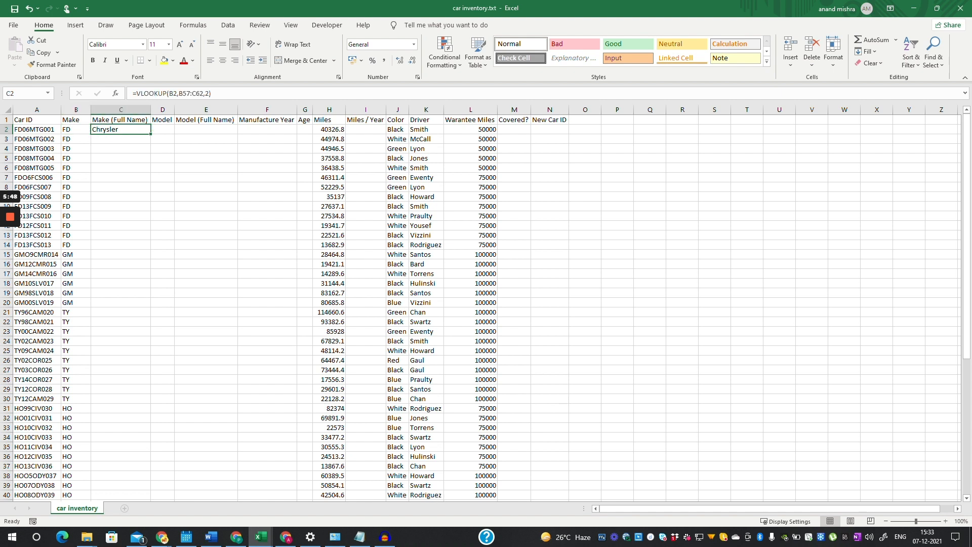
double_click(127, 134)
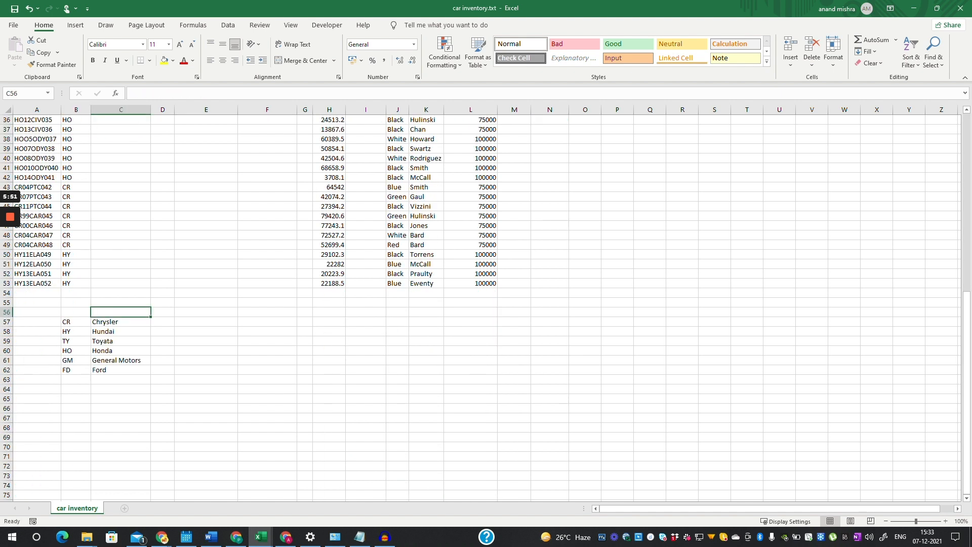
scroll(481, 303, up, 7)
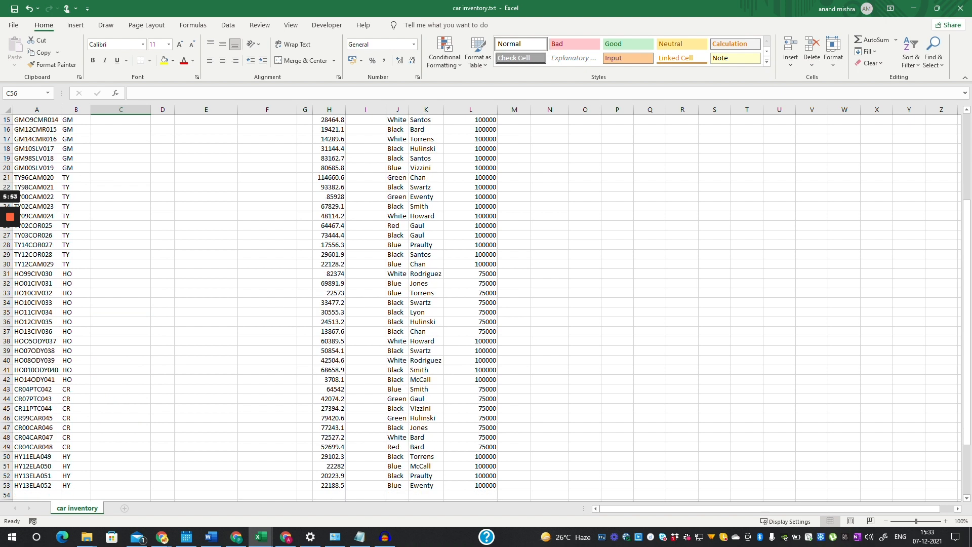
scroll(481, 304, up, 3)
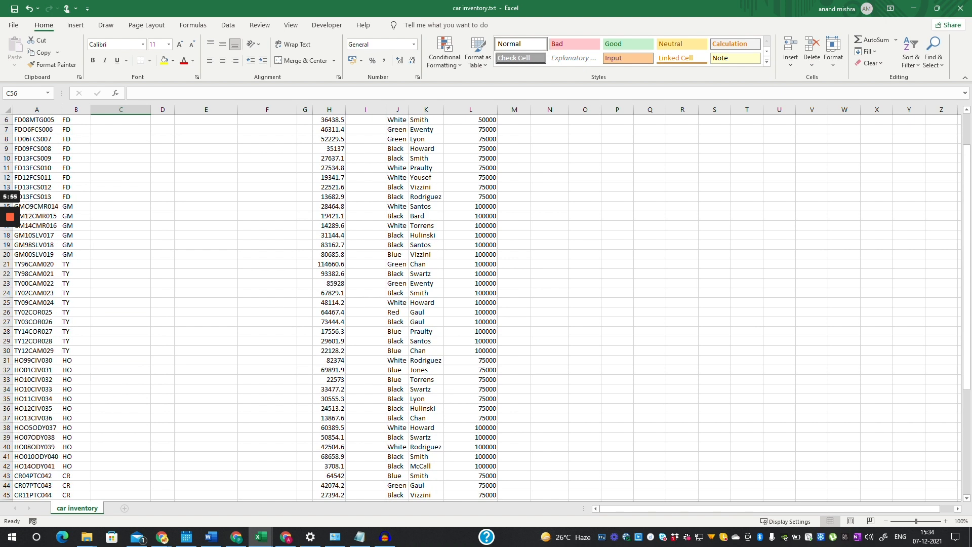
scroll(481, 304, up, 2)
- Re-edit and commit the C2 VLOOKUP, then select the code table B57:C62
click(121, 129)
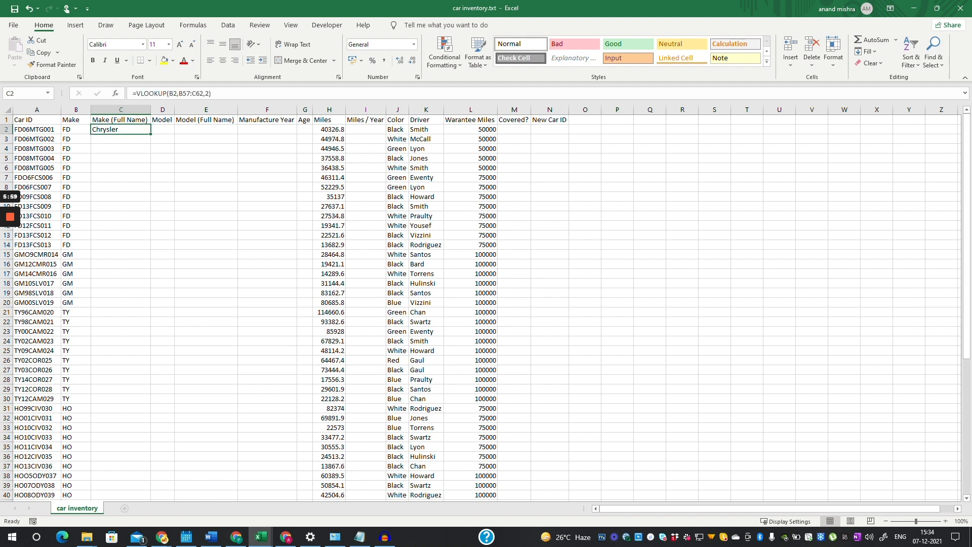
double_click(121, 129)
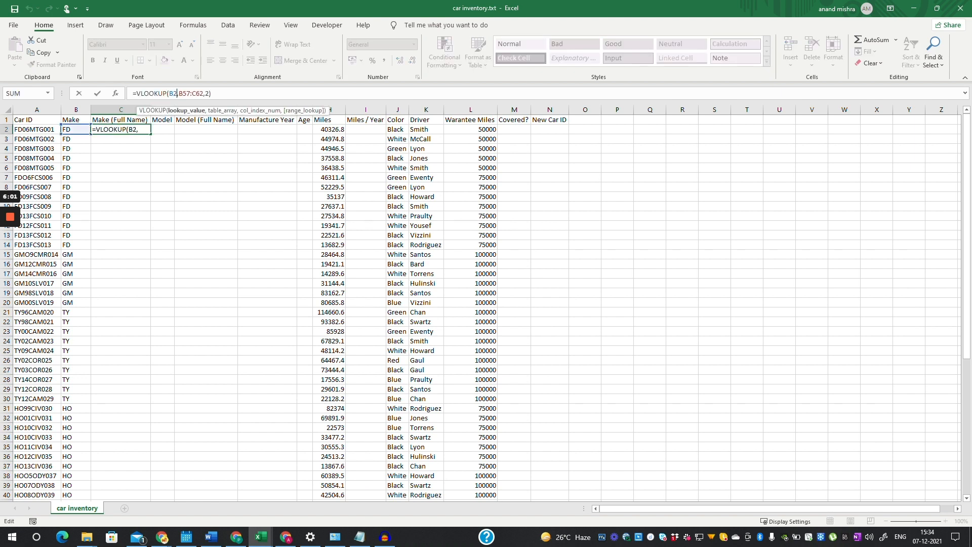
click(196, 94)
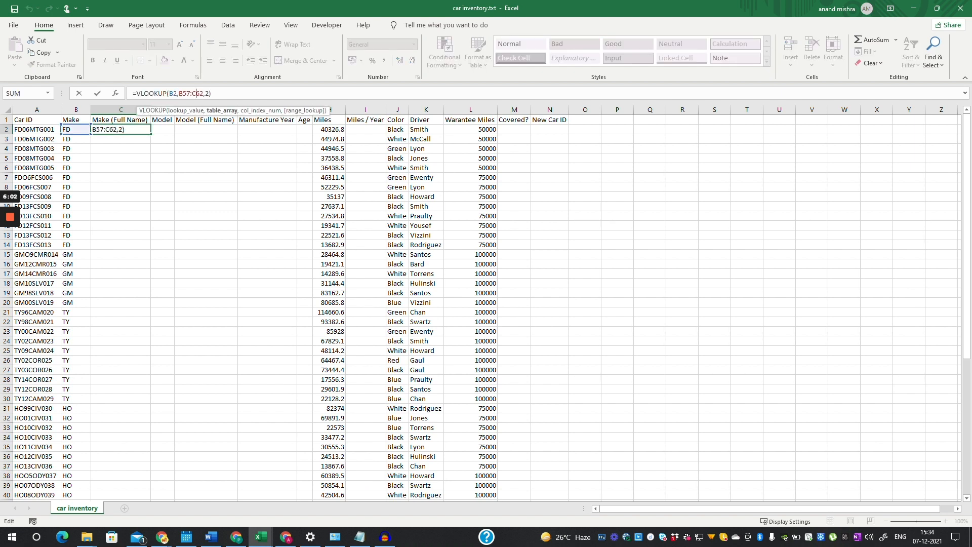
scroll(196, 103, down, 7)
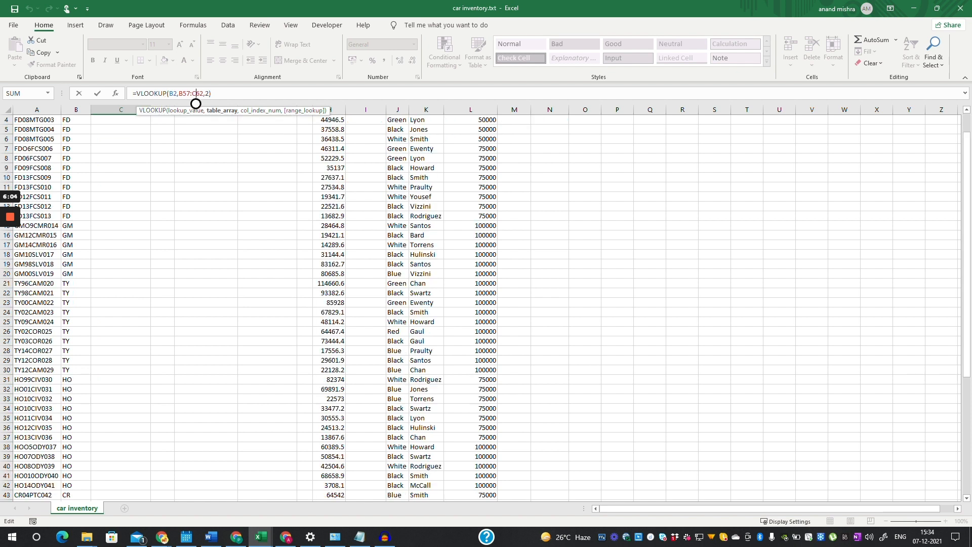
scroll(196, 104, down, 1)
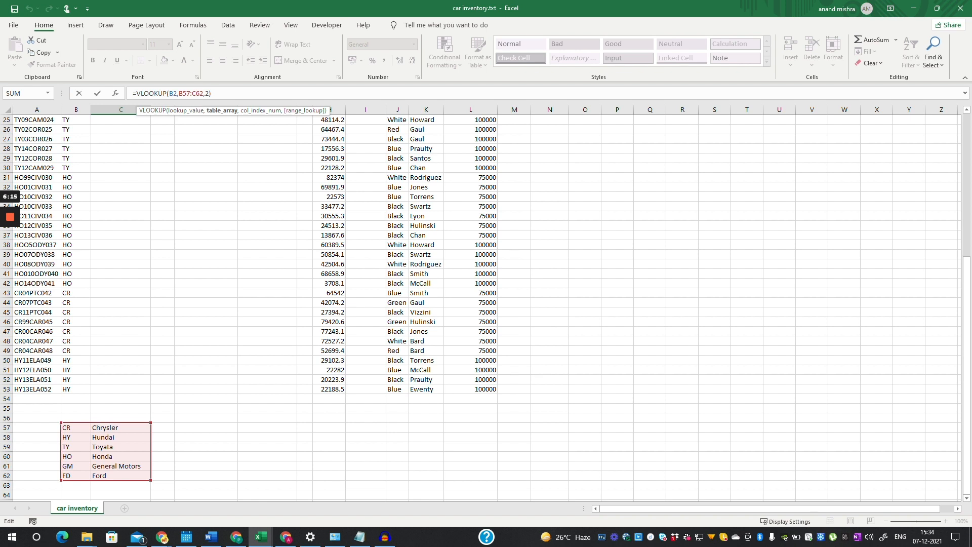
key(Return)
scroll(486, 304, down, 10)
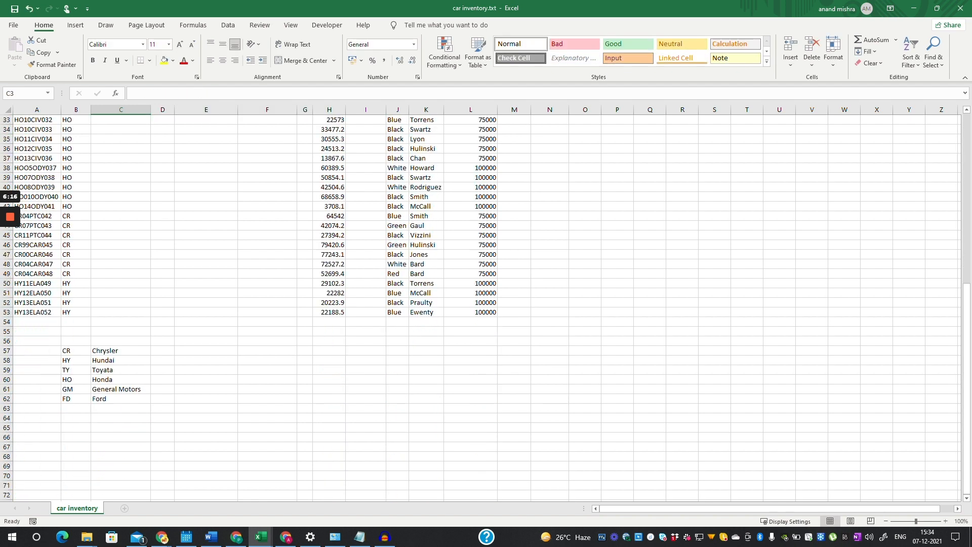
drag(68, 351, 126, 398)
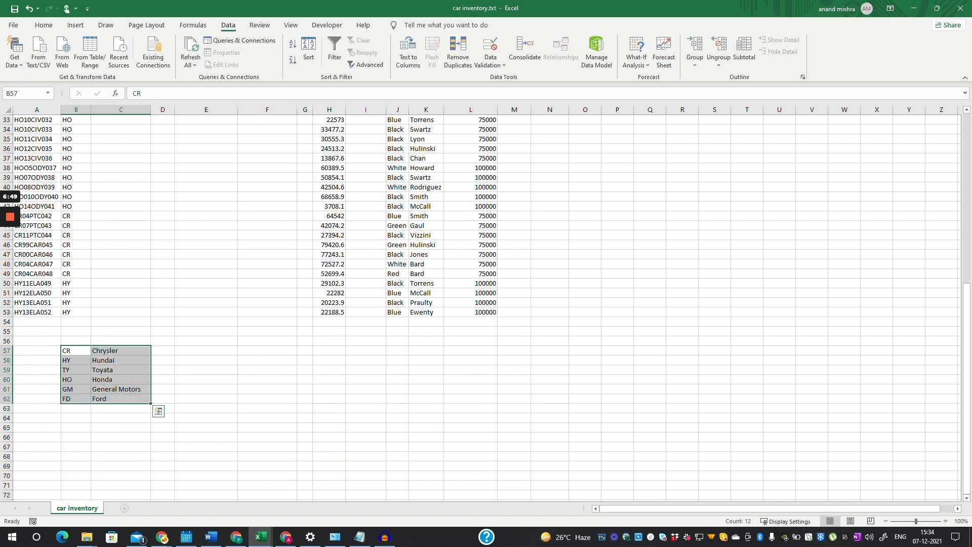
- Sort the code table B57:C62 by column B, A to Z
click(309, 50)
click(319, 183)
click(327, 190)
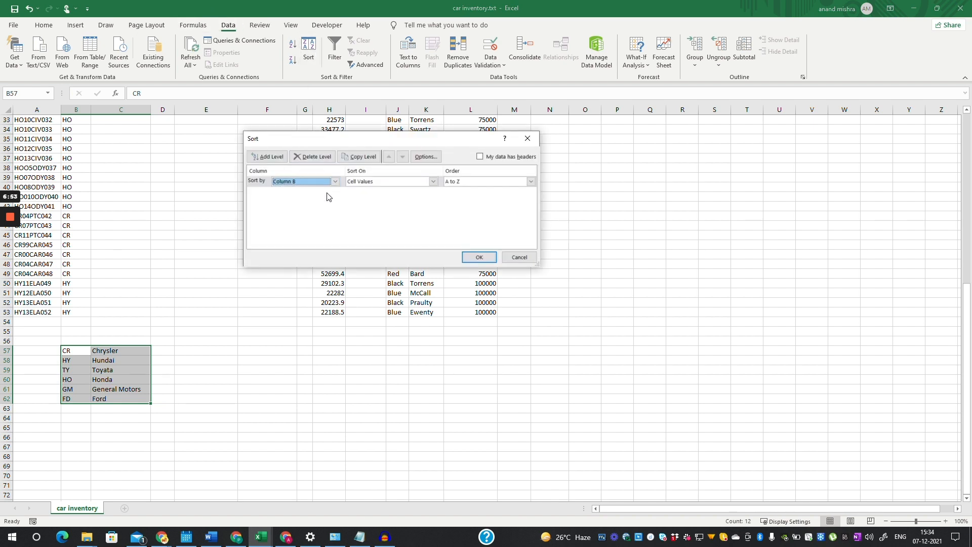
click(479, 257)
click(162, 302)
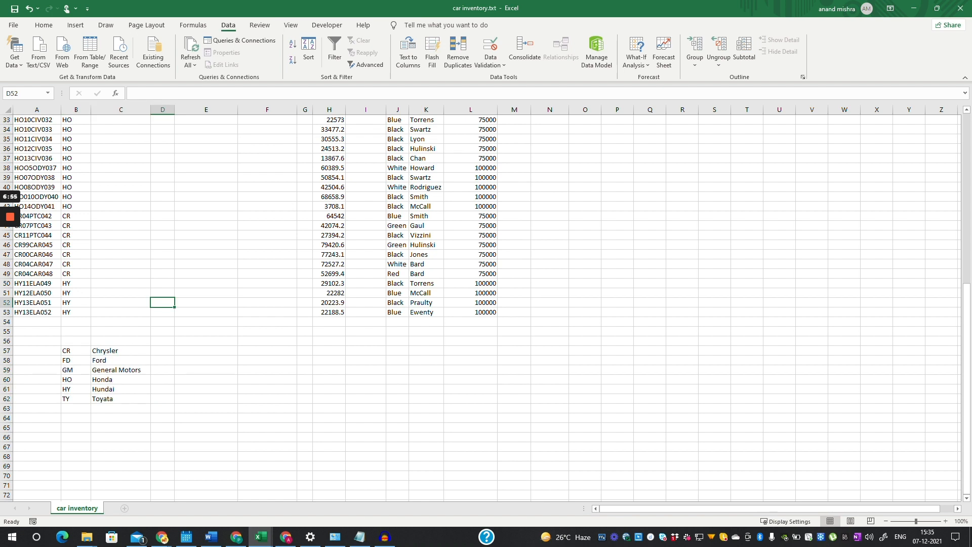
scroll(481, 303, up, 11)
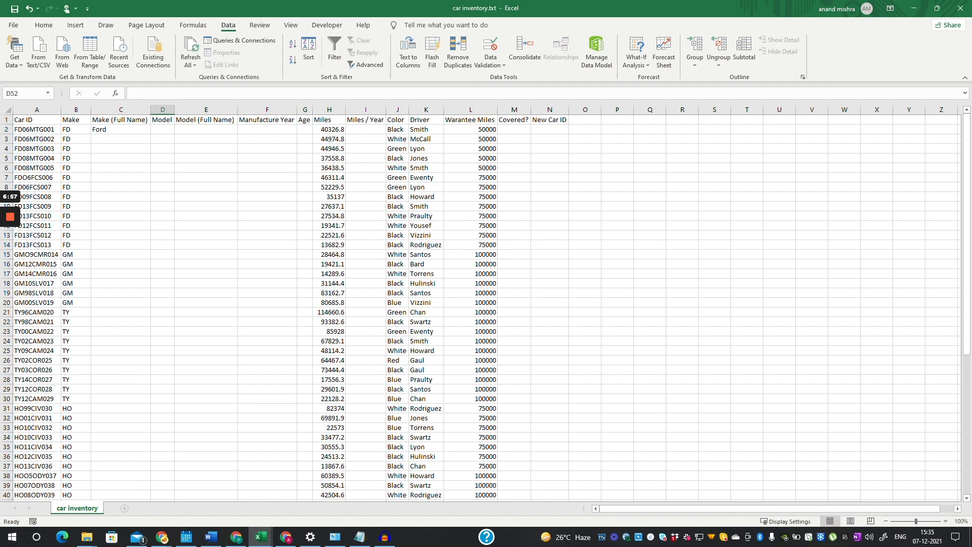
- Fill the C2 VLOOKUP formula down column C to row 53
click(121, 129)
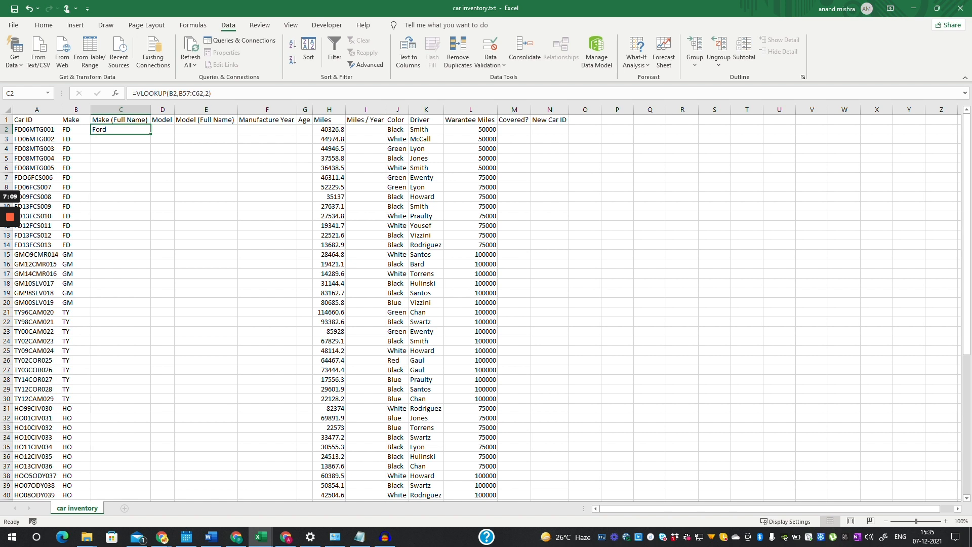
drag(150, 134, 150, 490)
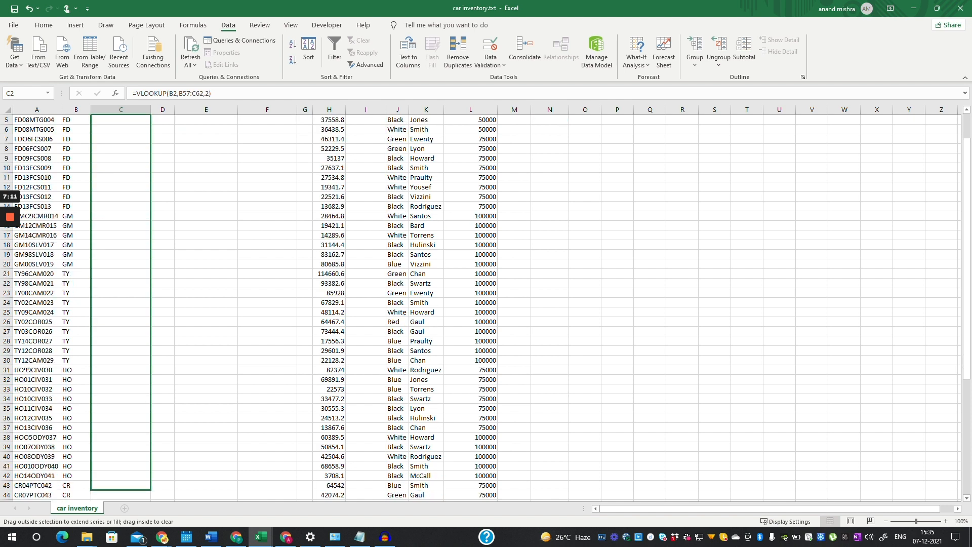
mouse_move(151, 490)
mouse_down()
mouse_move(150, 479)
mouse_move(150, 489)
mouse_up()
scroll(486, 304, up, 5)
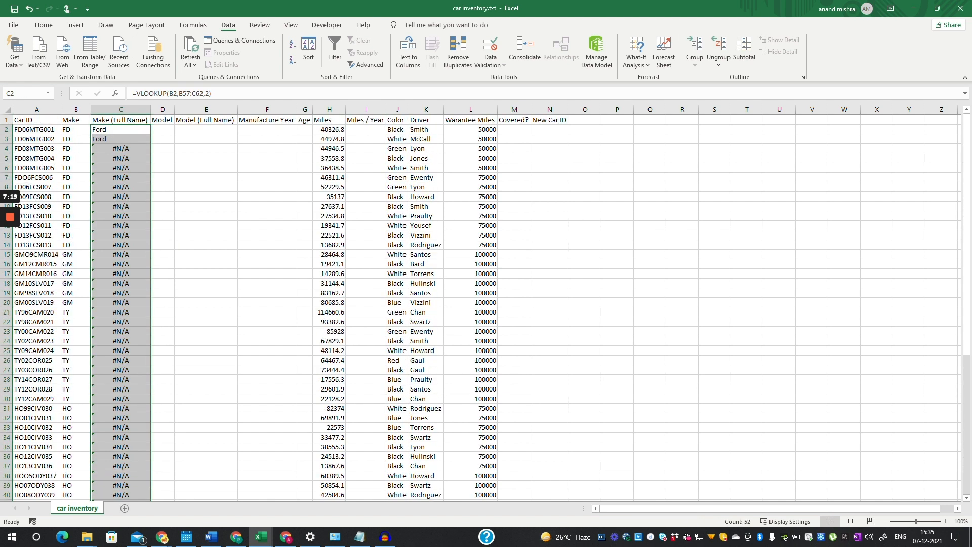
- Inspect the C4 and C53 formulas to see why rows return #N/A
click(121, 149)
key(ctrl+Down)
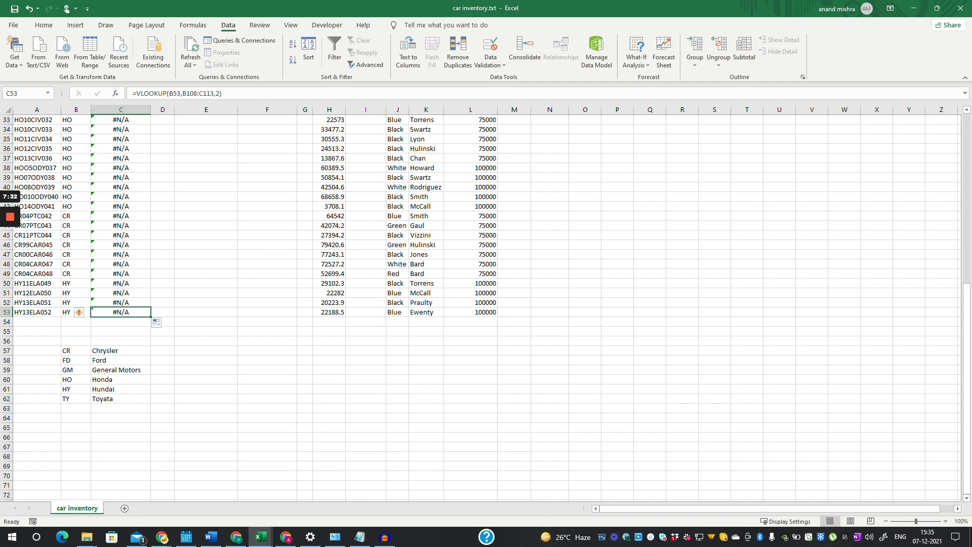
mouse_move(6, 215)
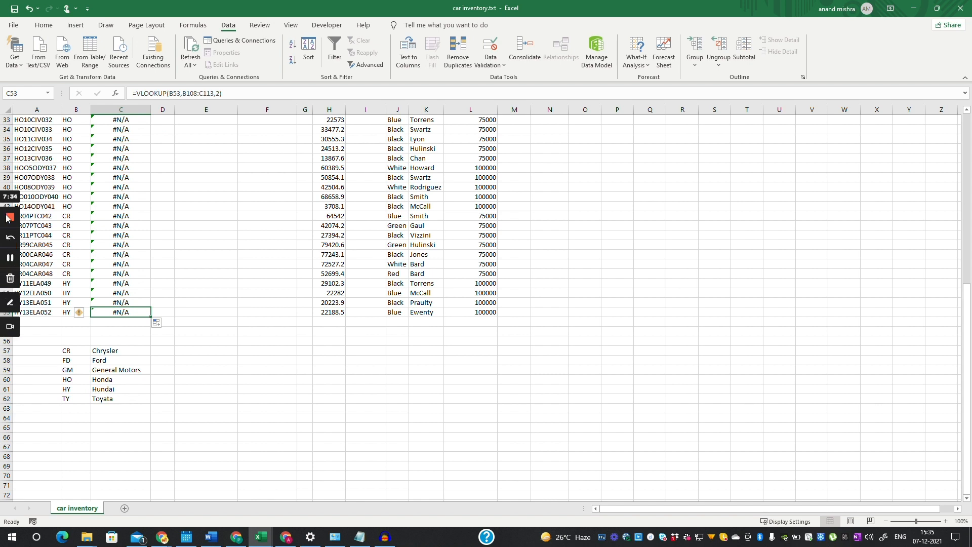
click(13, 257)
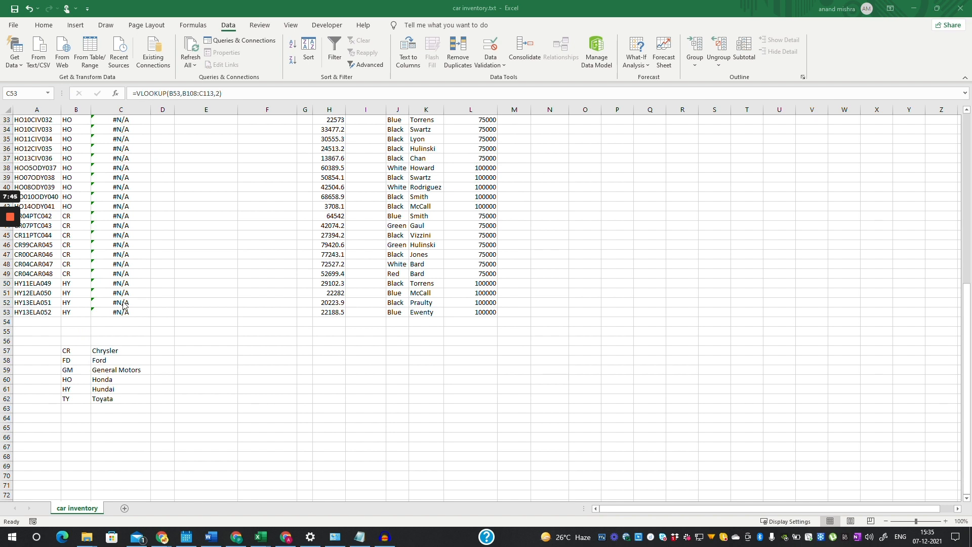
scroll(133, 309, up, 6)
scroll(133, 307, up, 5)
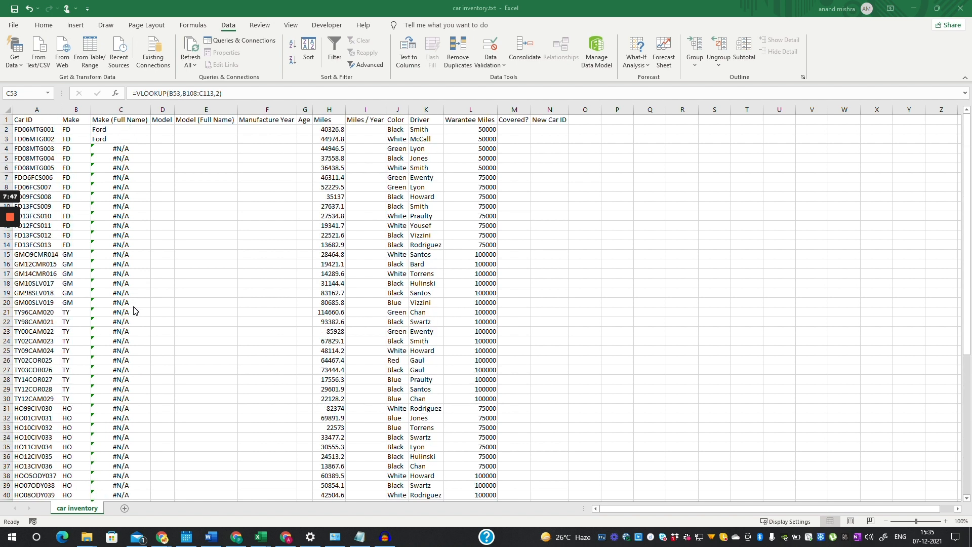
double_click(130, 127)
scroll(128, 496, up, 4)
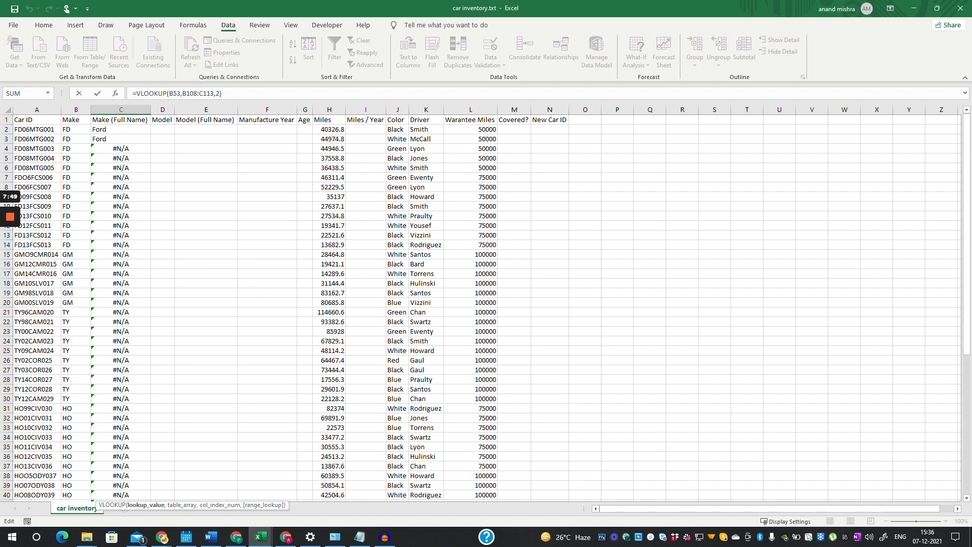
- Change C2 to =VLOOKUP(B2,B$57:C$62,2) with the table rows locked
click(122, 130)
click(204, 94)
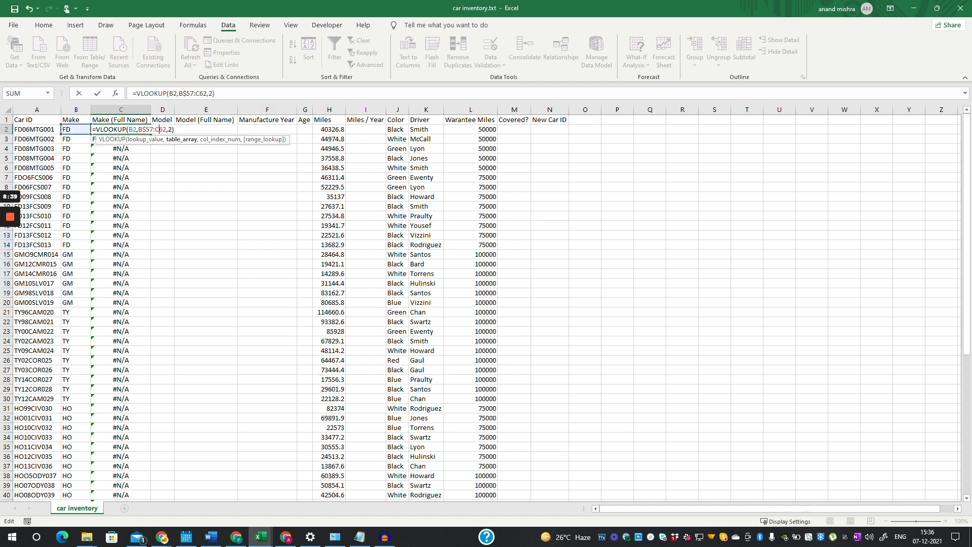
text($)
key(ctrl+Return)
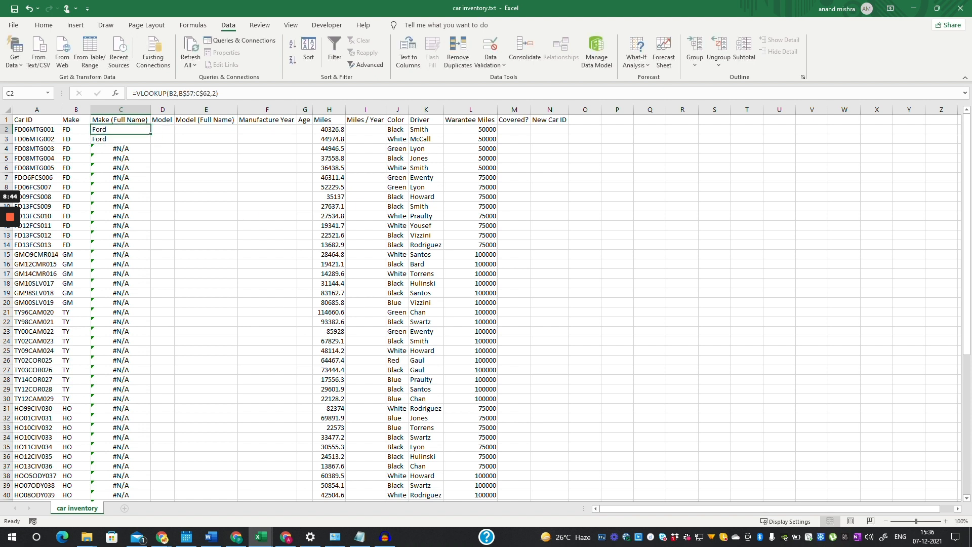
- Refill the corrected lookup down to C53 and reopen C2's formula to check it
drag(151, 134, 151, 497)
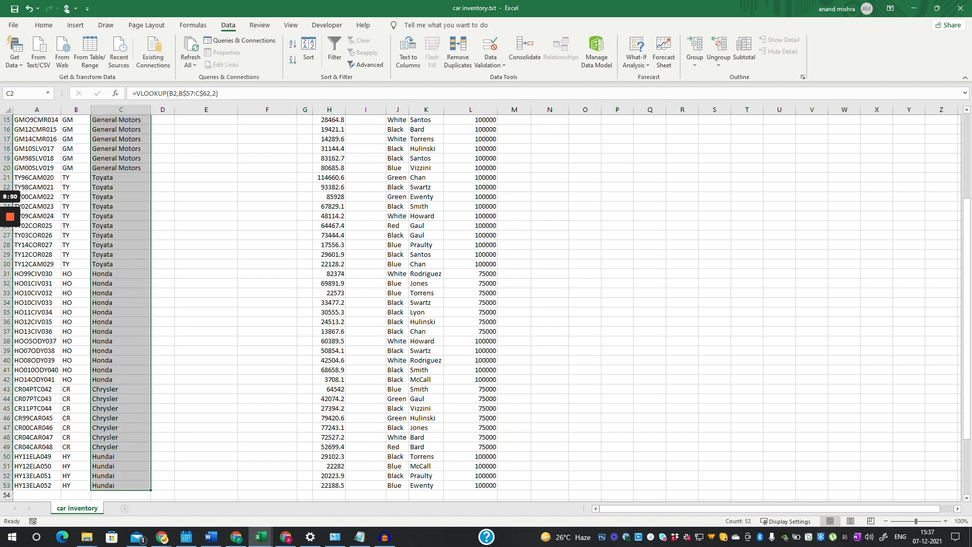
scroll(481, 304, up, 2)
scroll(481, 303, down, 3)
scroll(481, 304, up, 4)
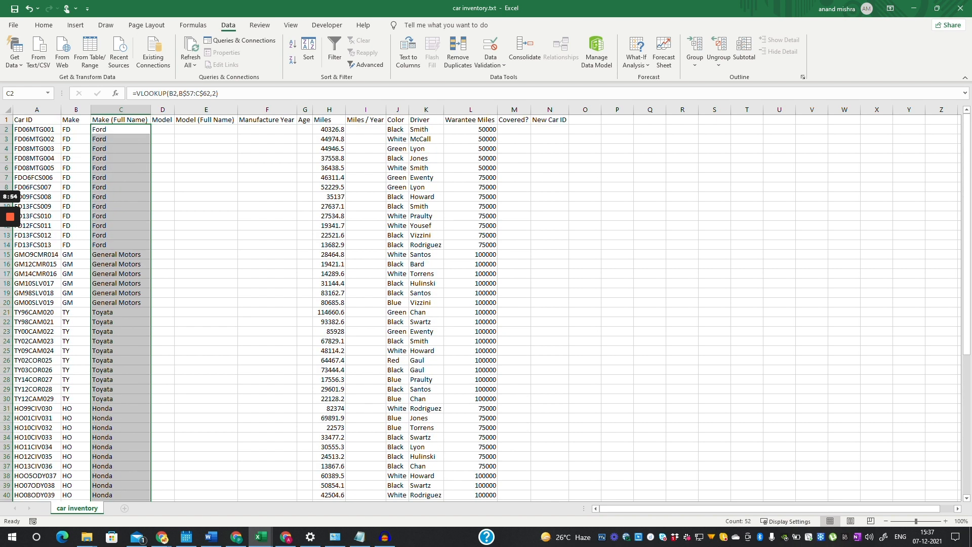
click(120, 130)
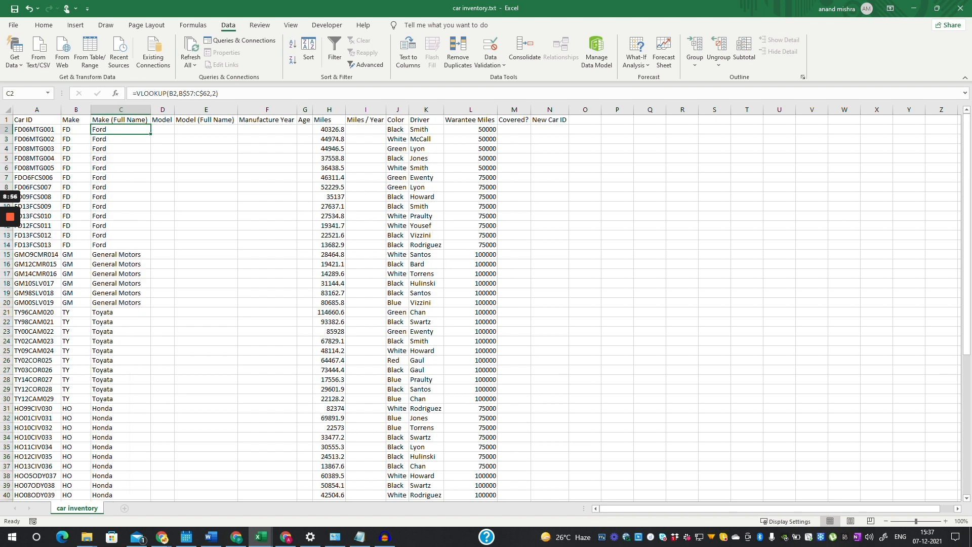
key(F2)
drag(204, 93, 196, 93)
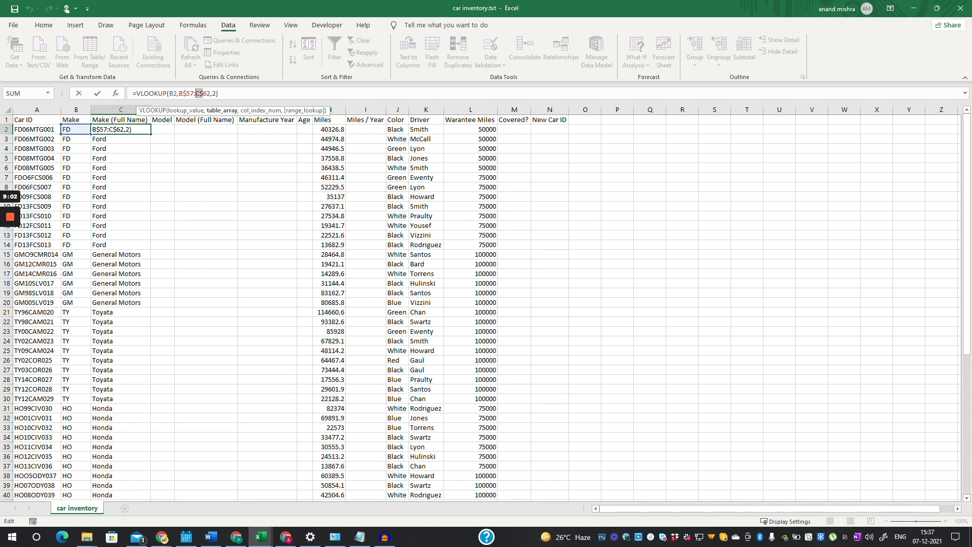
click(162, 129)
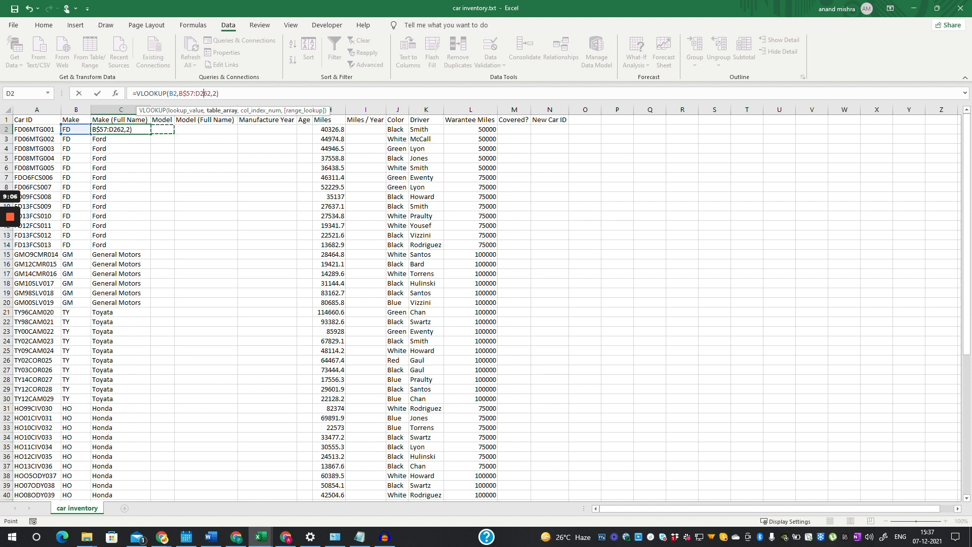
key(BackSpace)
key(Return)
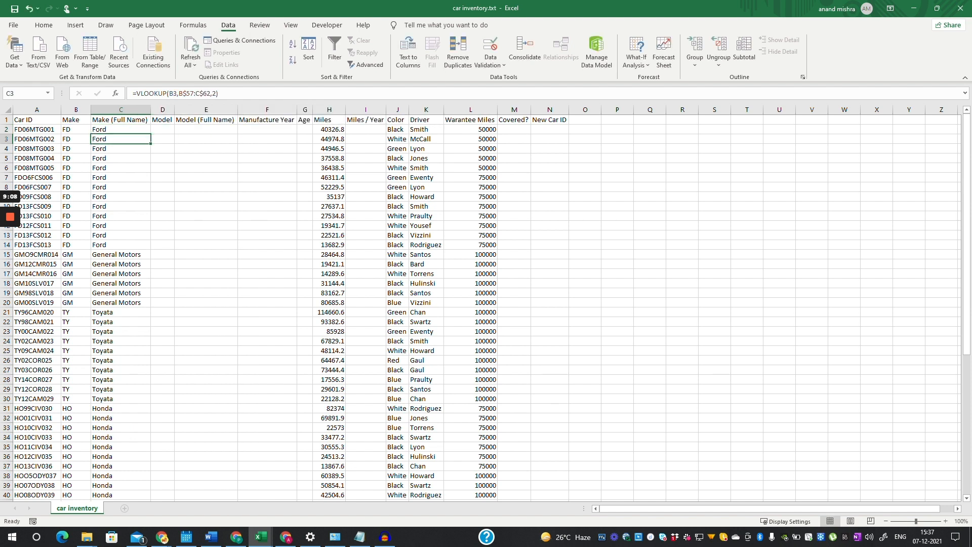
click(163, 130)
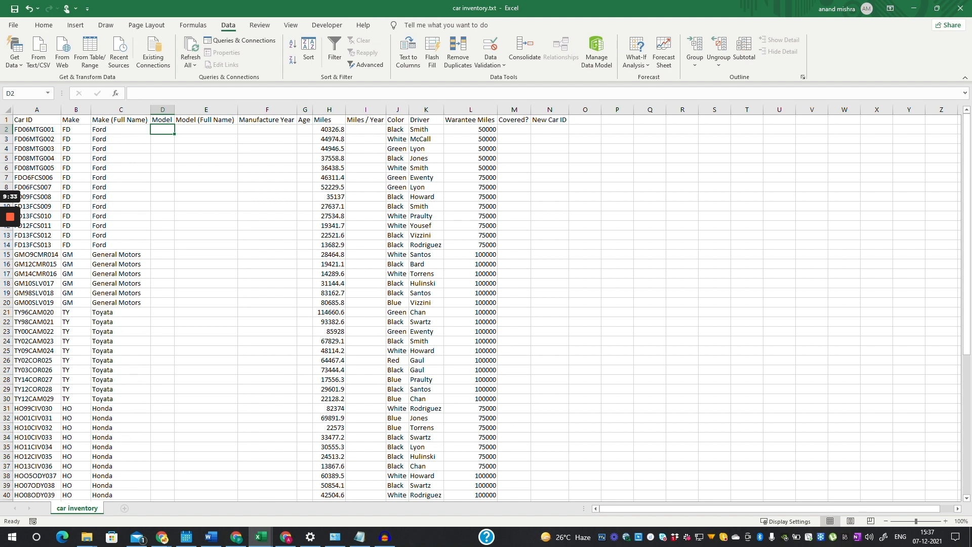
- Enter =MID(A2,5,3) in D2 so the first Model reads MTG
text(=)
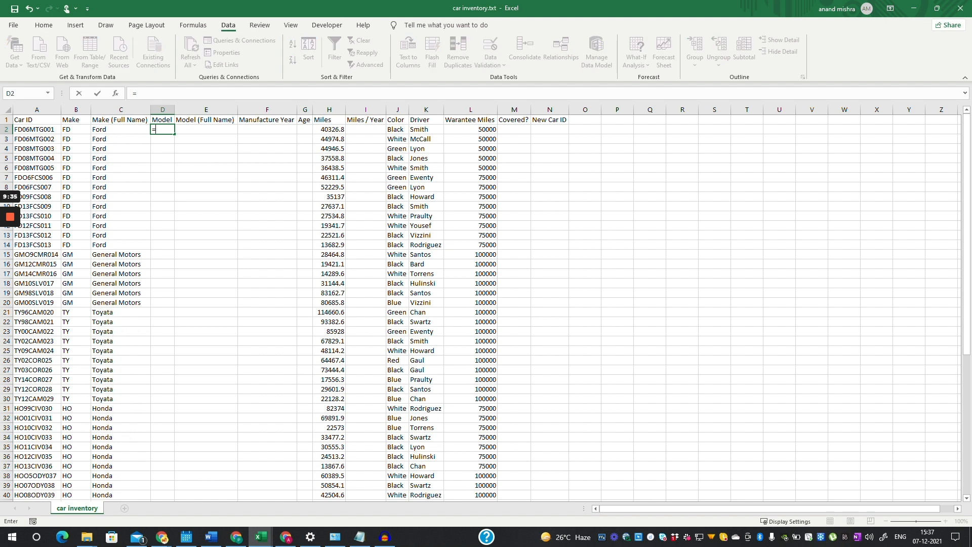
text(mid)
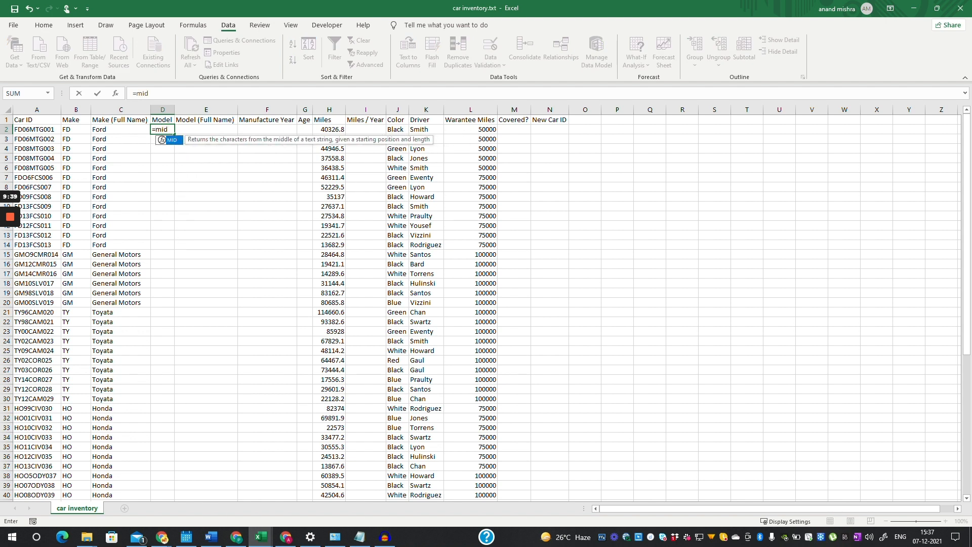
key(Tab)
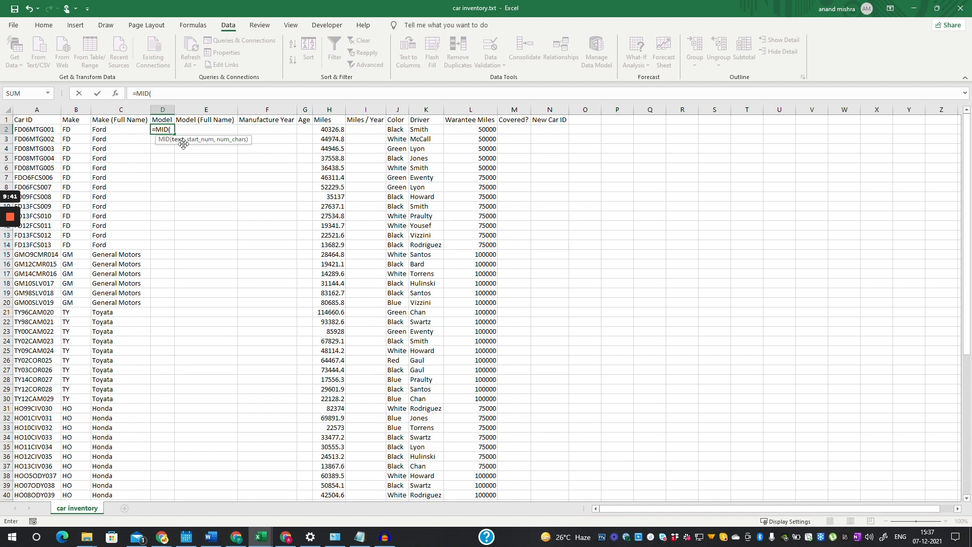
click(36, 130)
text(,)
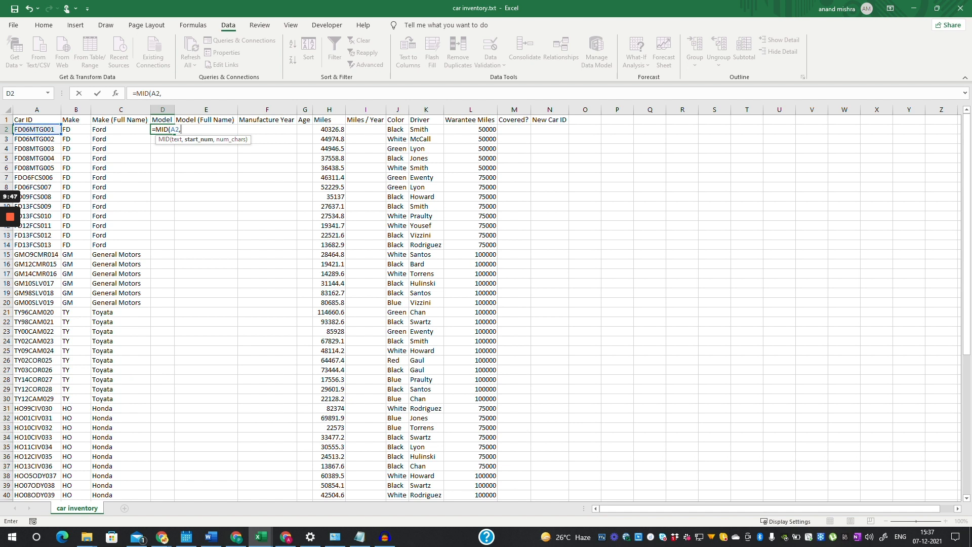
text(5,)
text(3))
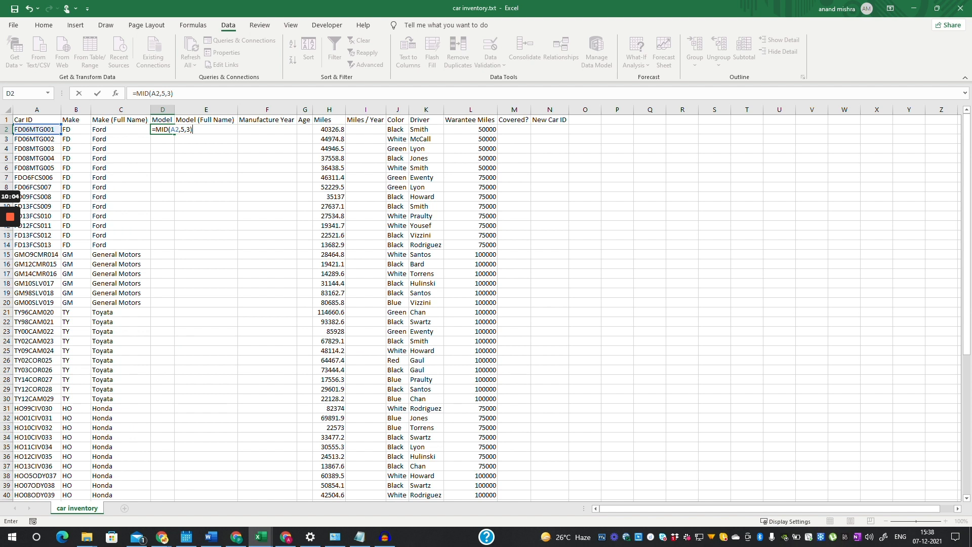
key(Return)
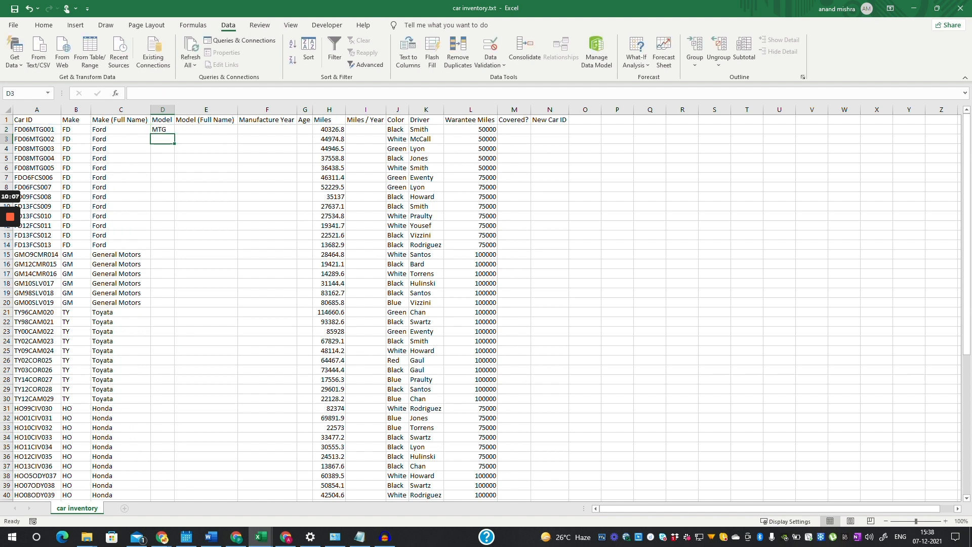
- Fill D2's MID model-code formula down to row 53, giving codes like MTG, FCS, CMR
key(Up)
drag(174, 134, 167, 477)
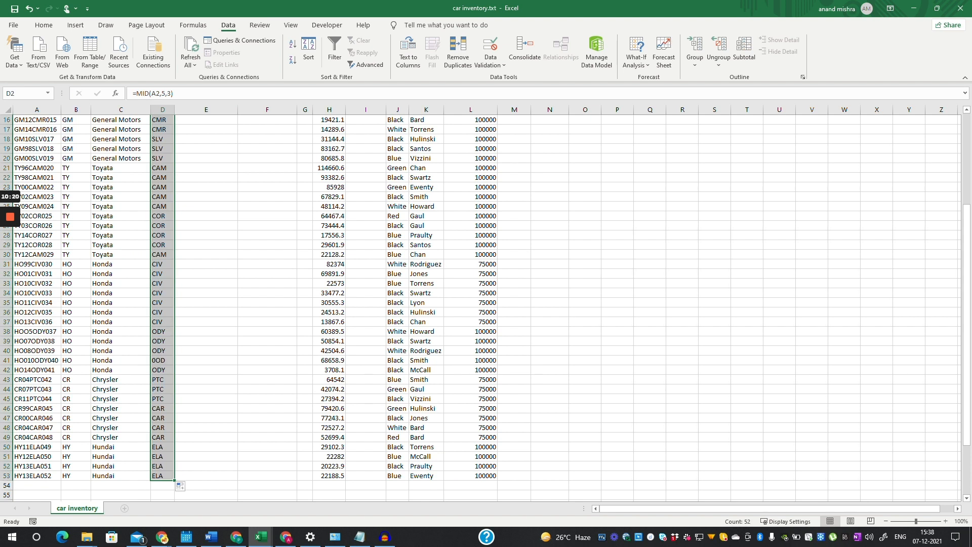
scroll(486, 308, up, 4)
drag(964, 352, 956, 276)
click(206, 149)
key(Up)
key(Up)
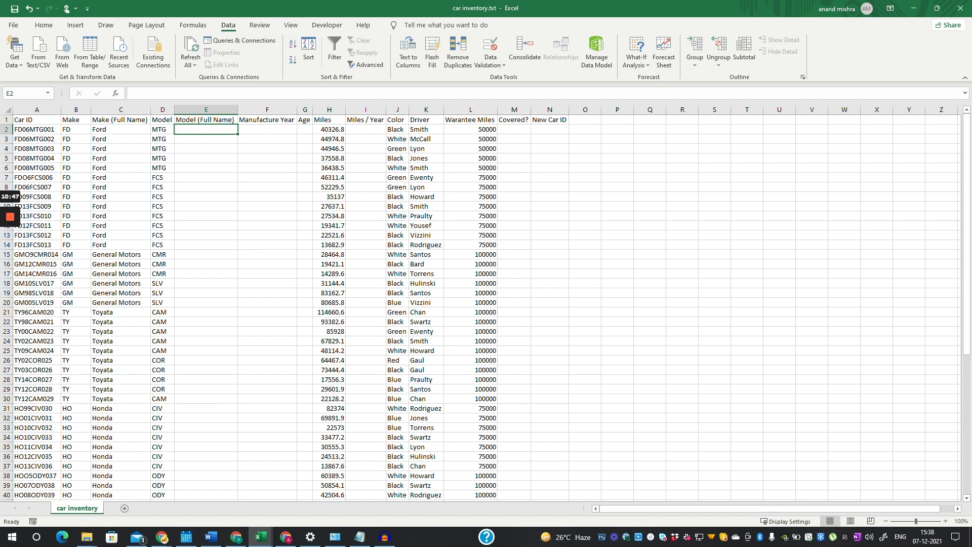
- Start the lookup table in D57 with code CAM paired with Camrey
scroll(486, 304, down, 6)
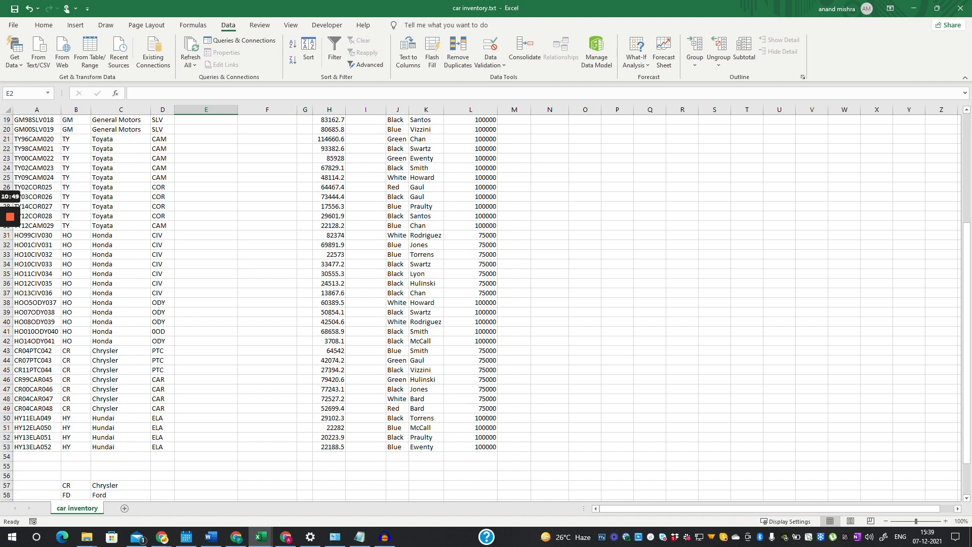
scroll(486, 304, down, 2)
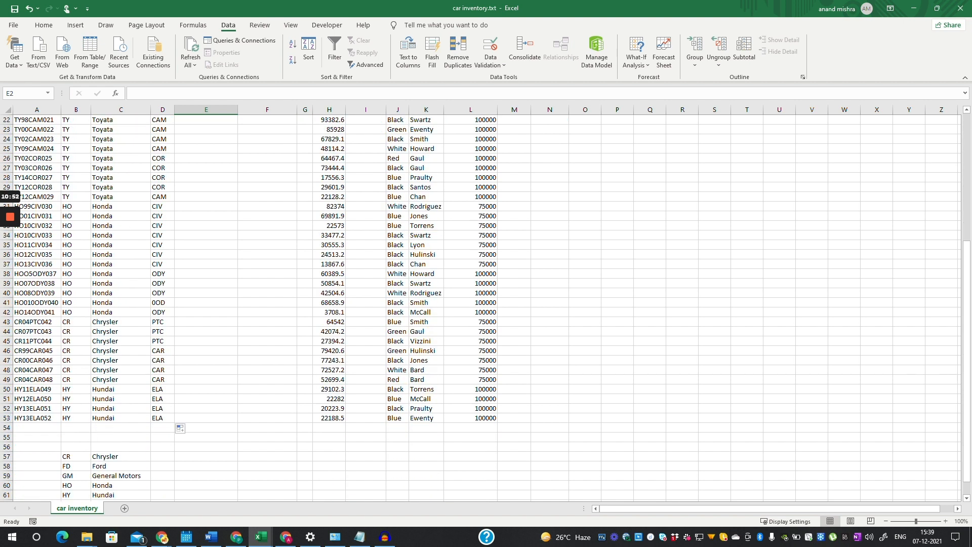
click(162, 428)
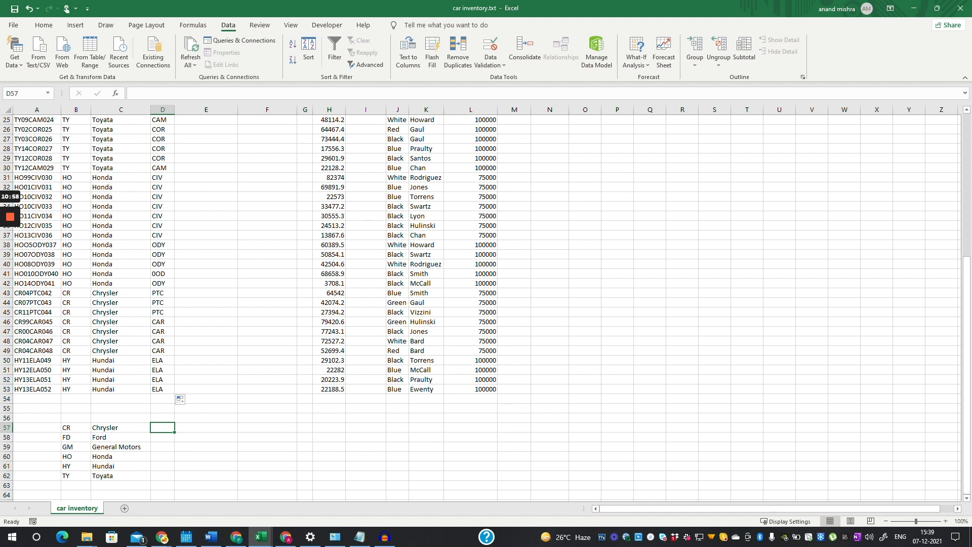
text(Cam)
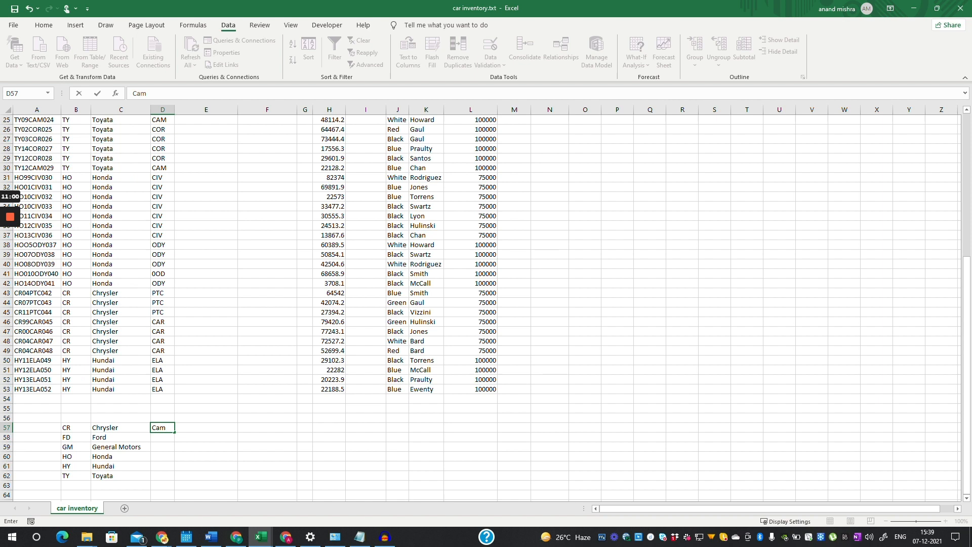
key(BackSpace)
key(BackSpace)
text(AM)
key(Tab)
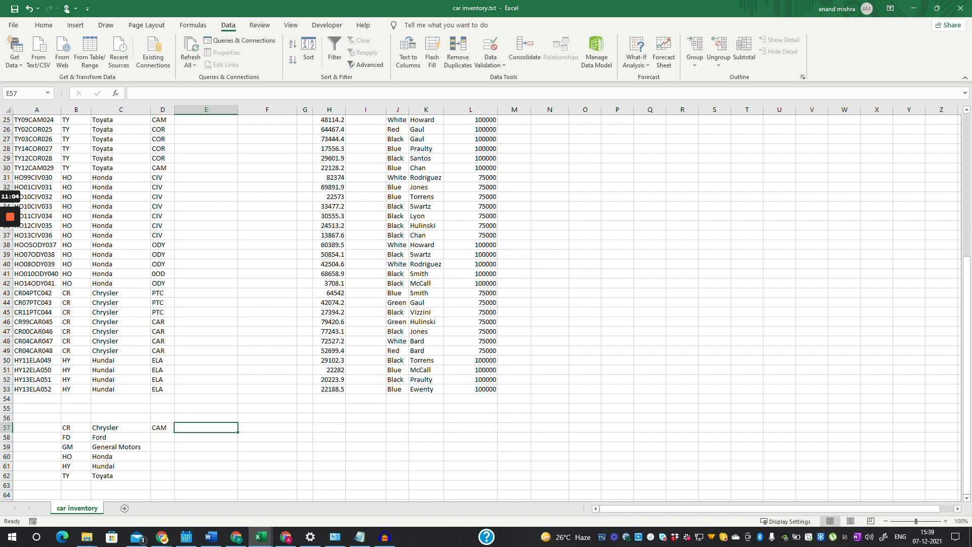
text(Came)
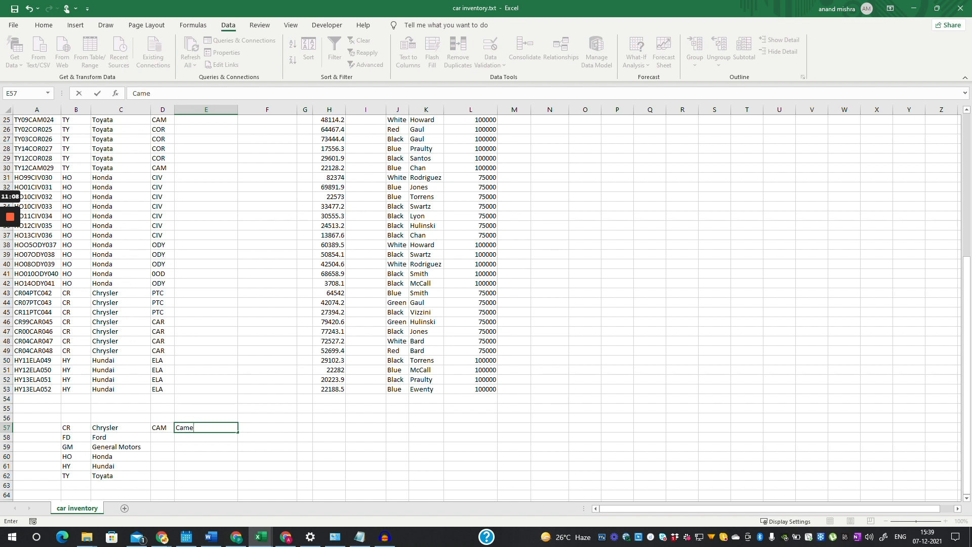
key(BackSpace)
text(rey)
key(Return)
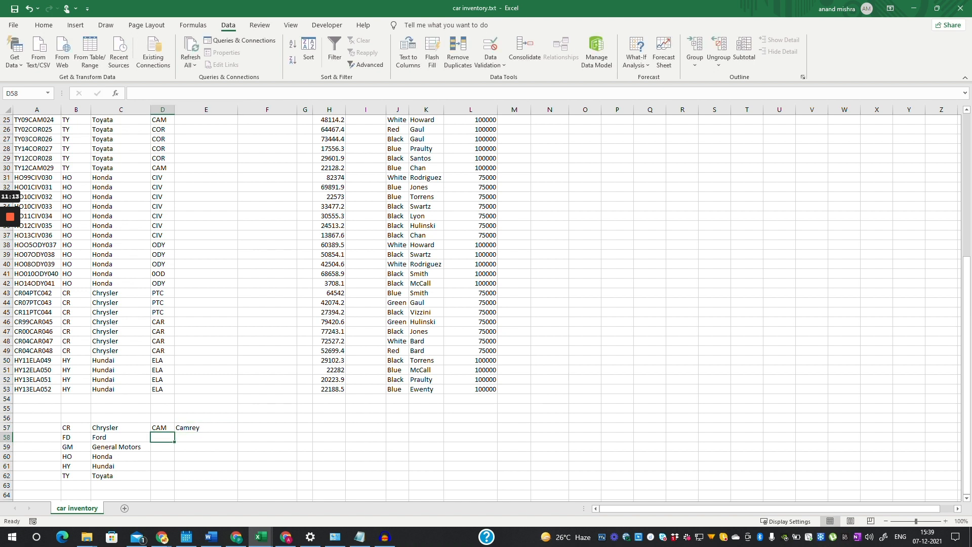
- Add ELA/Elantra, FCS/Focus and CMR/Camero as the next lookup rows
text(ELA)
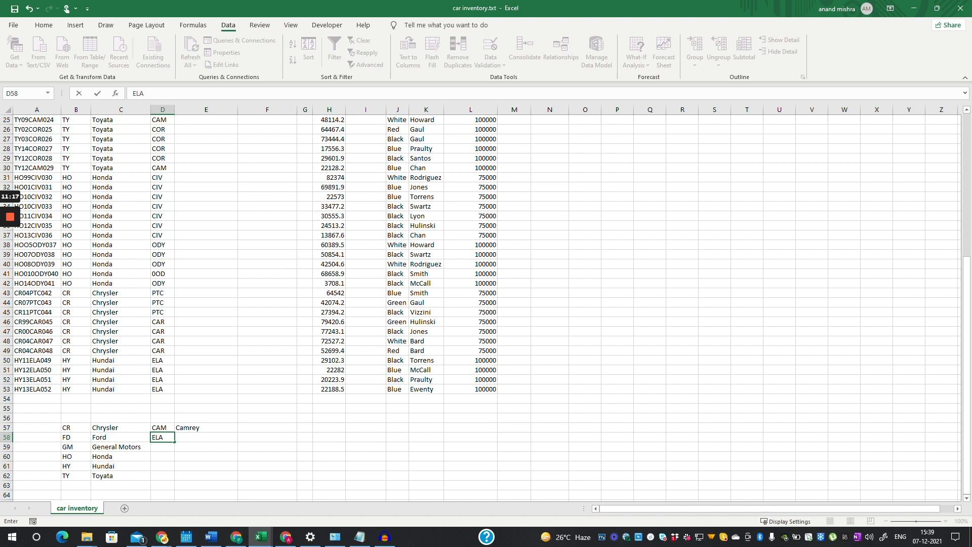
key(Tab)
text(E)
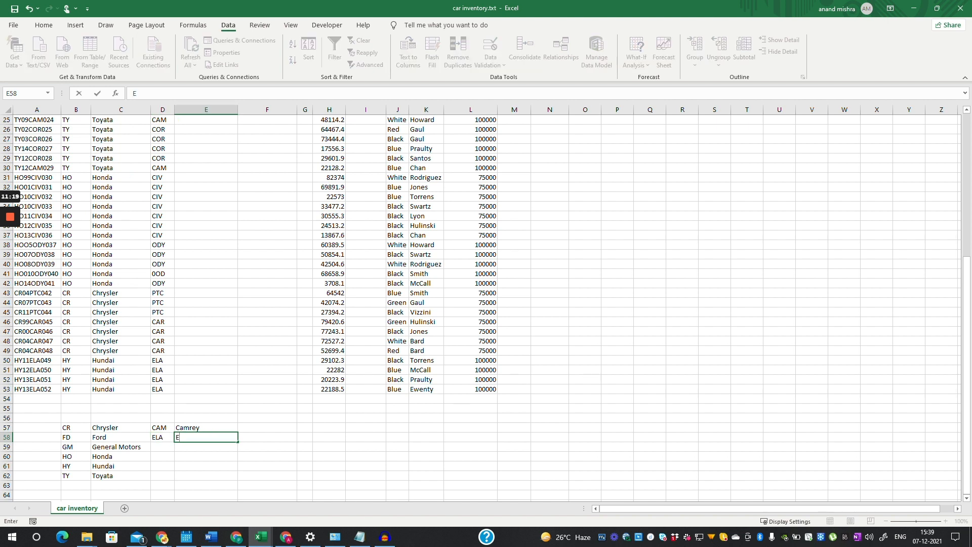
text(lantra)
key(Return)
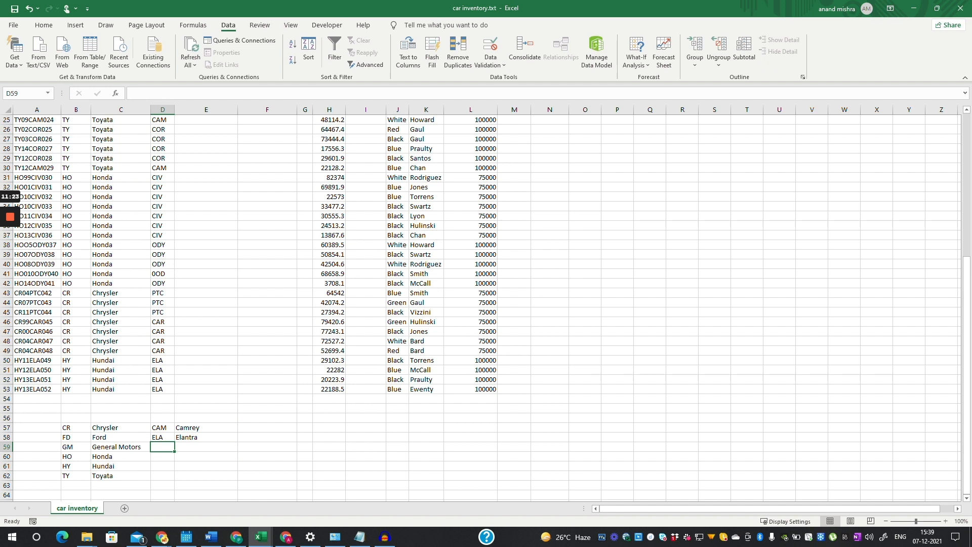
text(FCS)
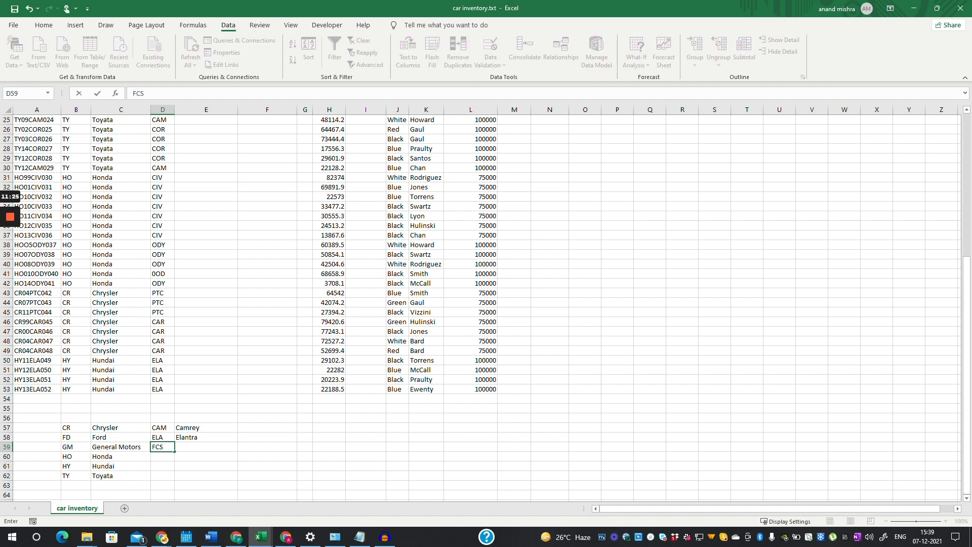
key(Tab)
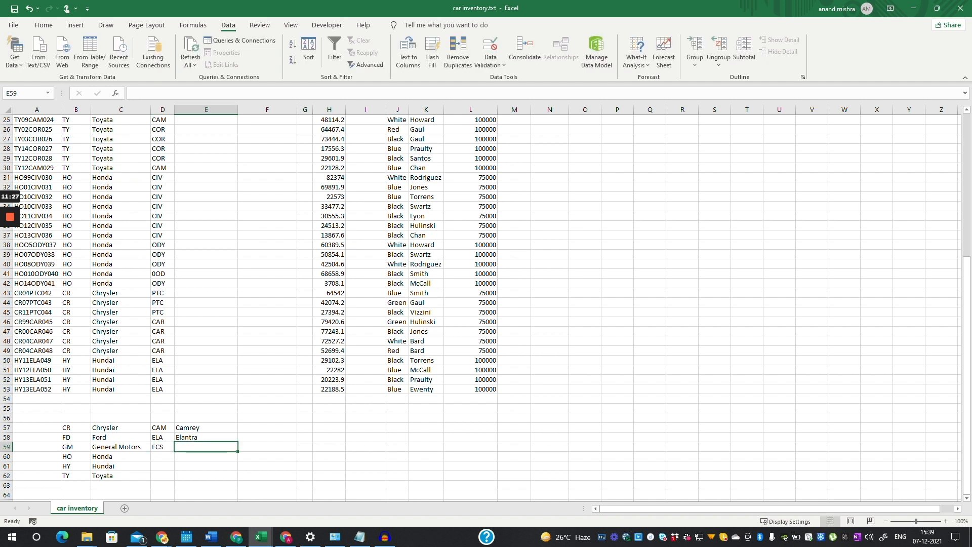
text(Focus)
key(Return)
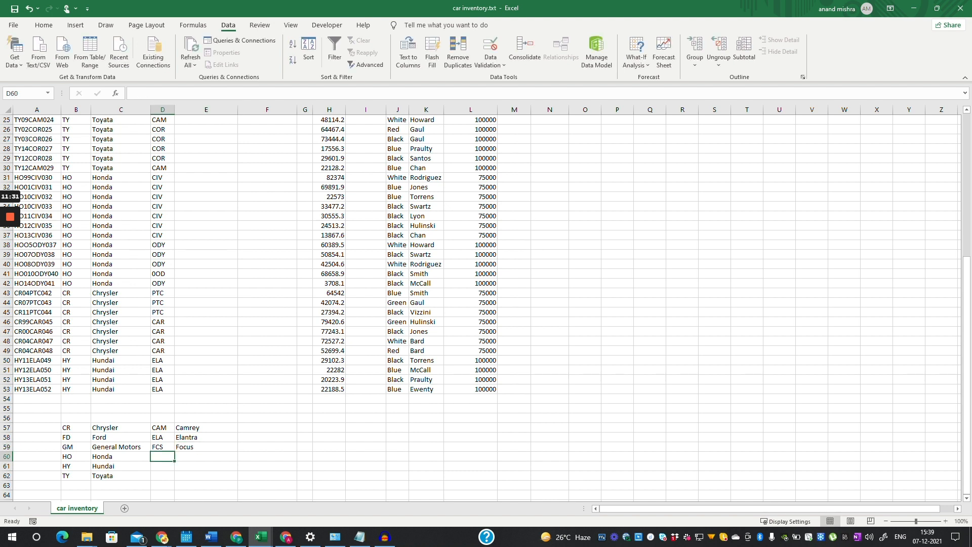
text(CMR)
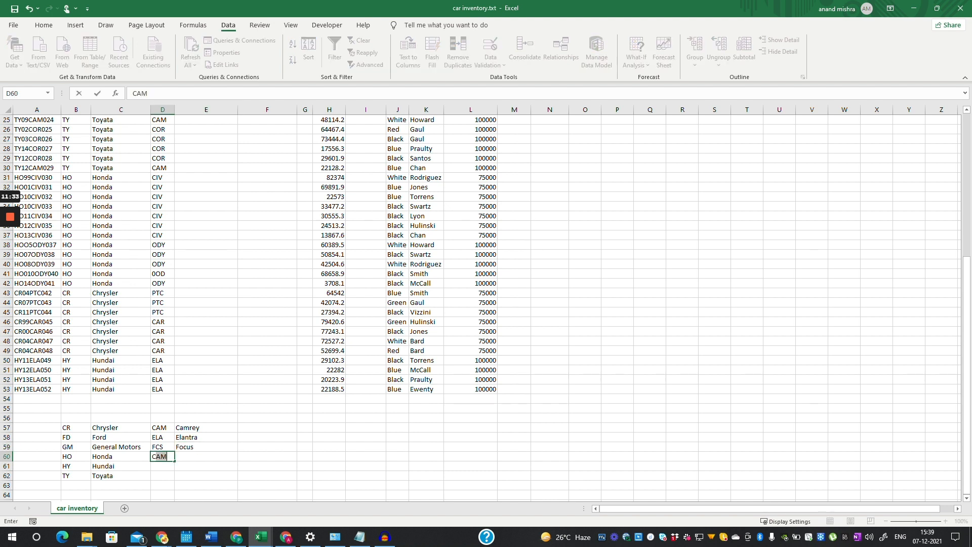
key(Tab)
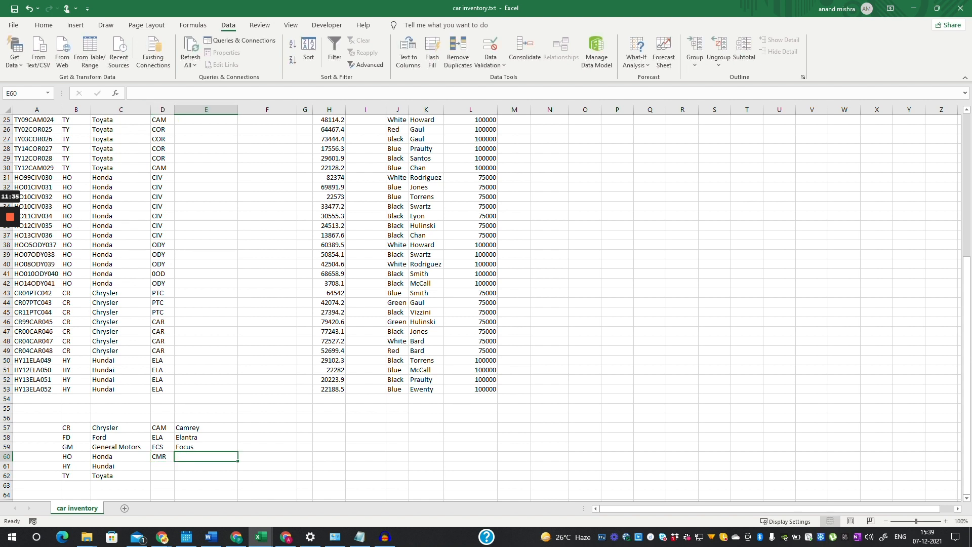
text(Cam)
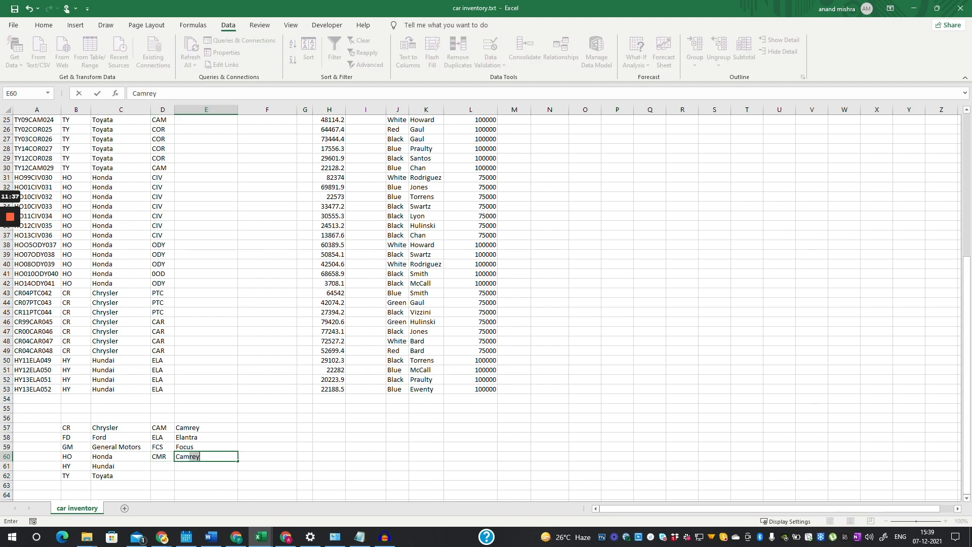
text(ero)
- Add COR/Corola, CAR/Caravan and CIV/Civic to the model lookup table
key(Return)
text(COR)
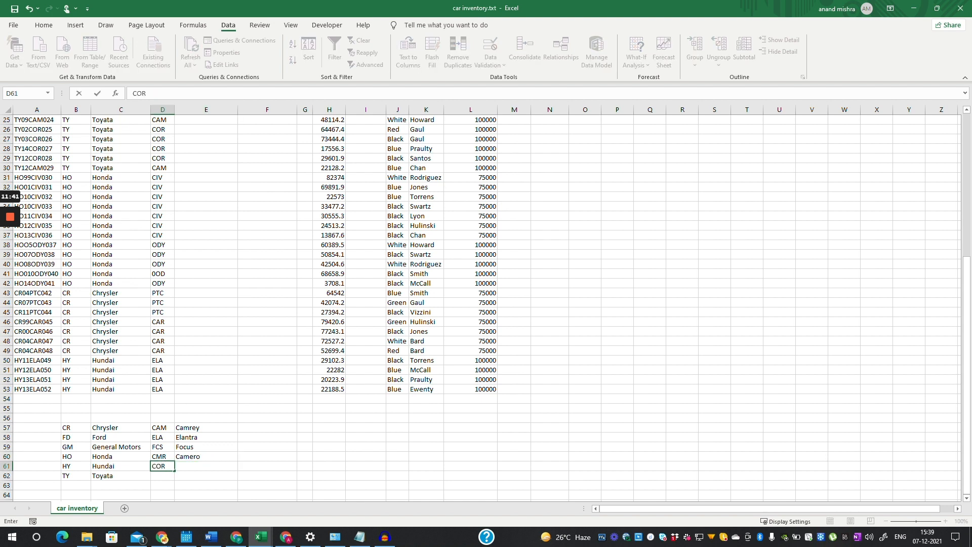
key(Tab)
text(Corola)
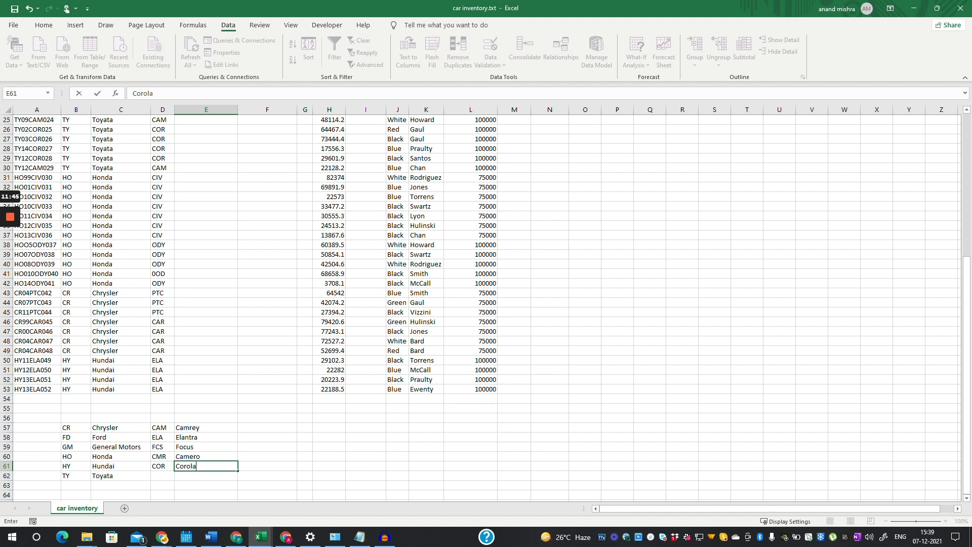
key(Return)
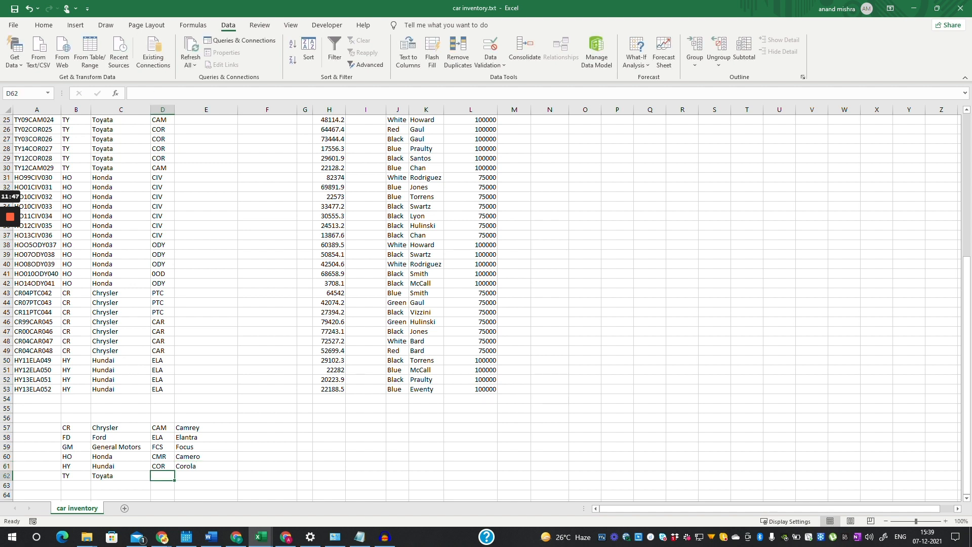
text(CAR)
key(Tab)
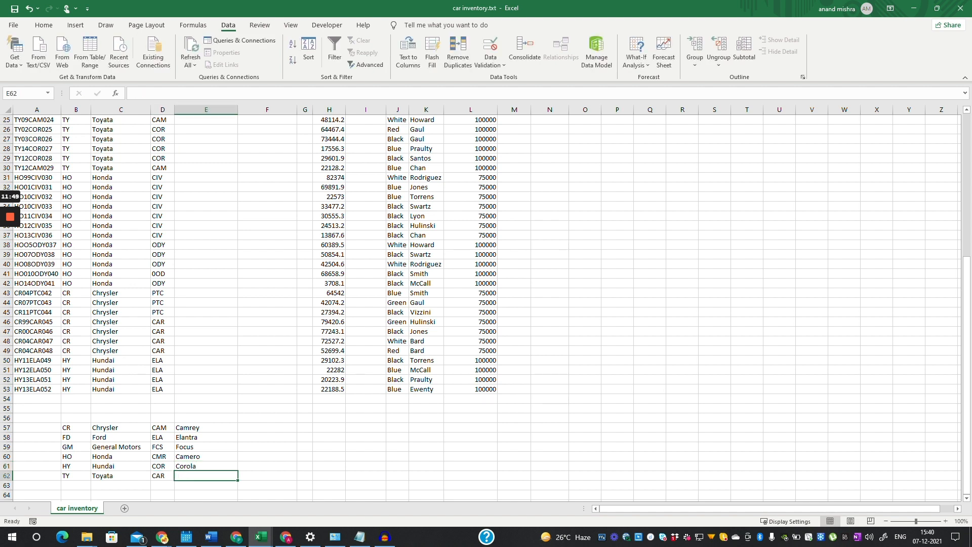
text(Cara)
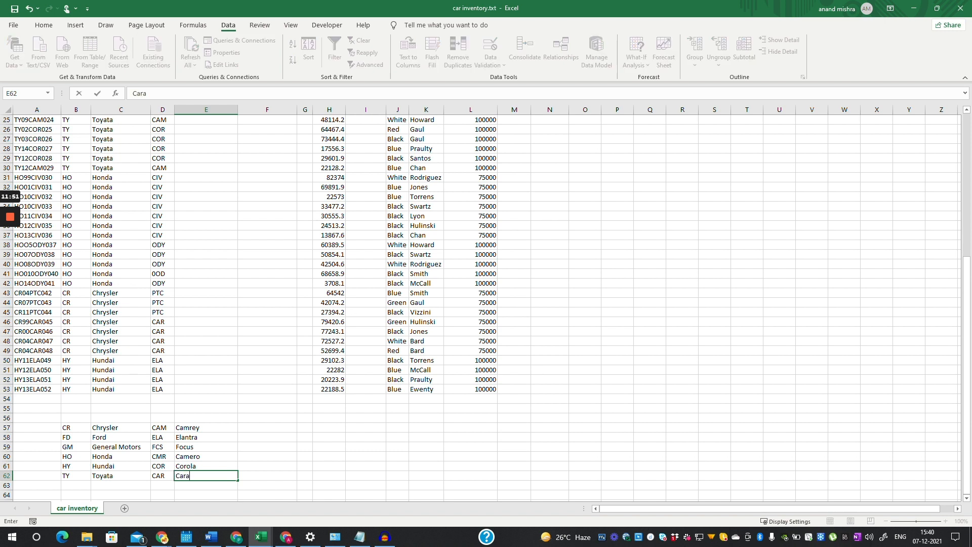
text(van)
key(Return)
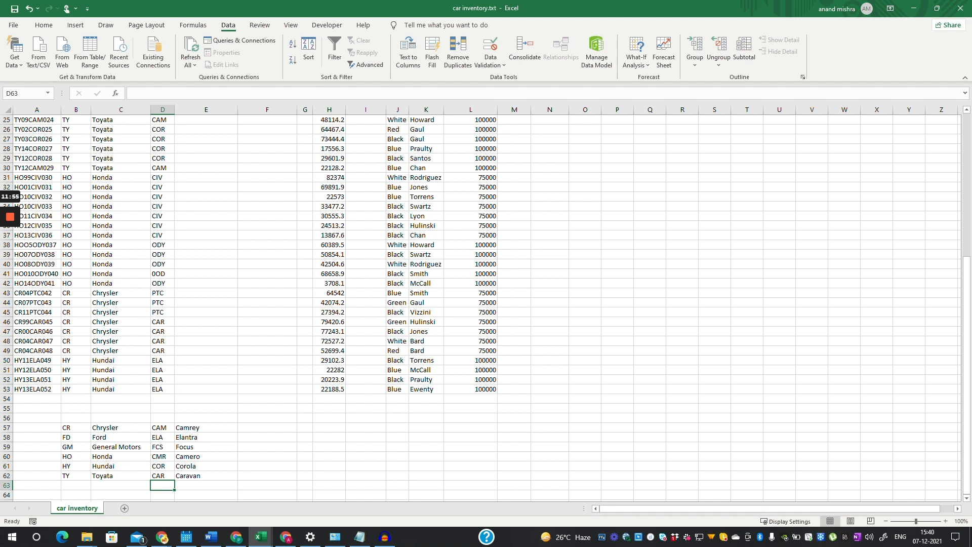
text(CIV)
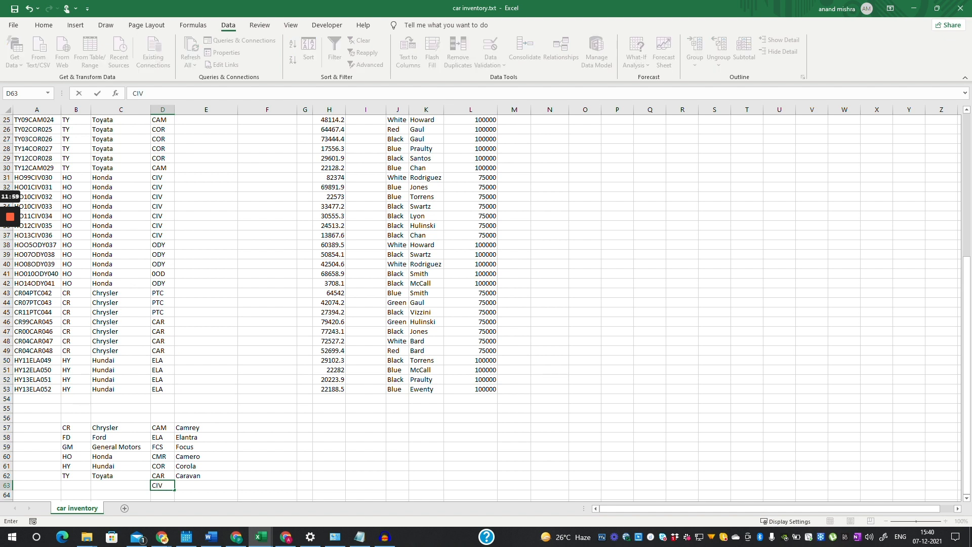
key(Tab)
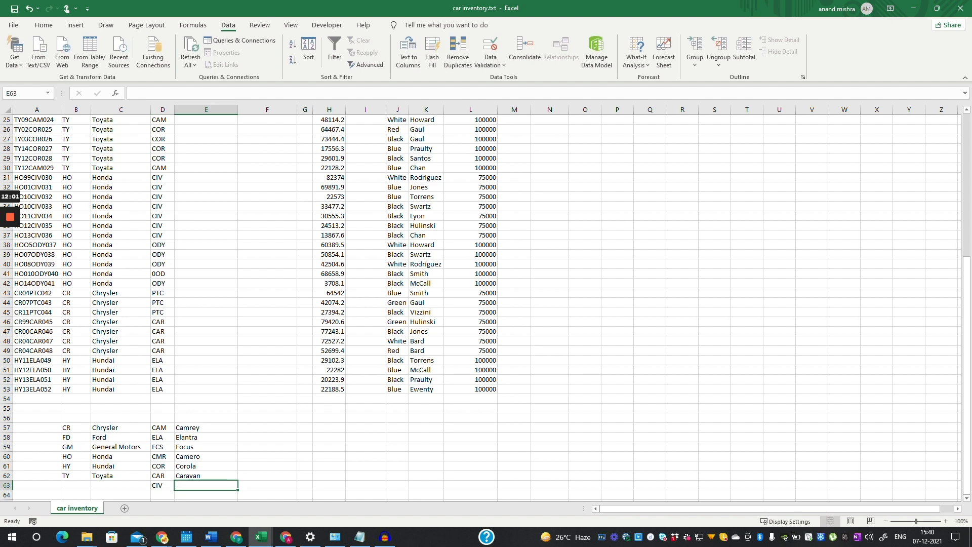
text(cIVI)
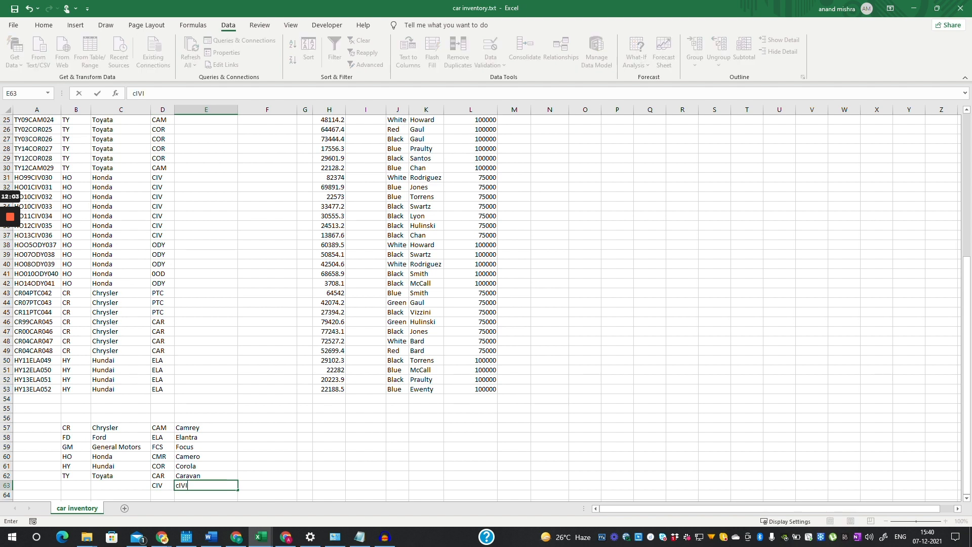
key(BackSpace)
key(BackSpace)
key(BackSpace)
key(BackSpace)
text(Civic)
key(Return)
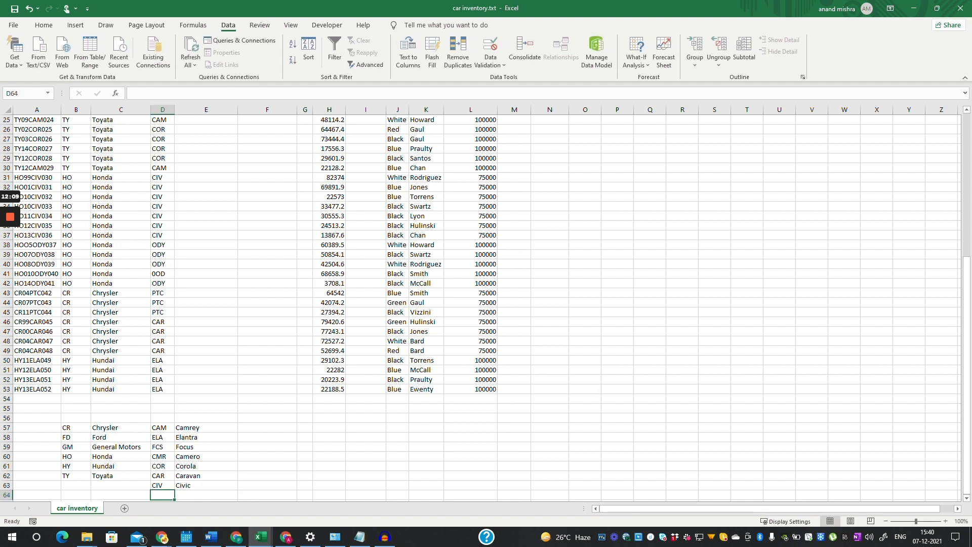
- Add MTG/Mustang, ODY/Odyssey, PTC/PT Crusier and SLV/Silverado to finish the table
text(MTG)
key(Tab)
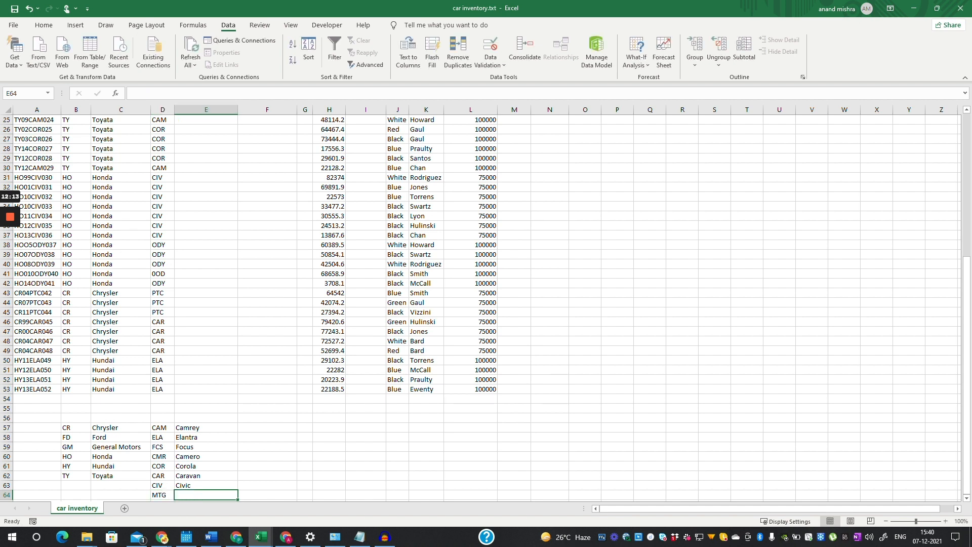
text(Mustang)
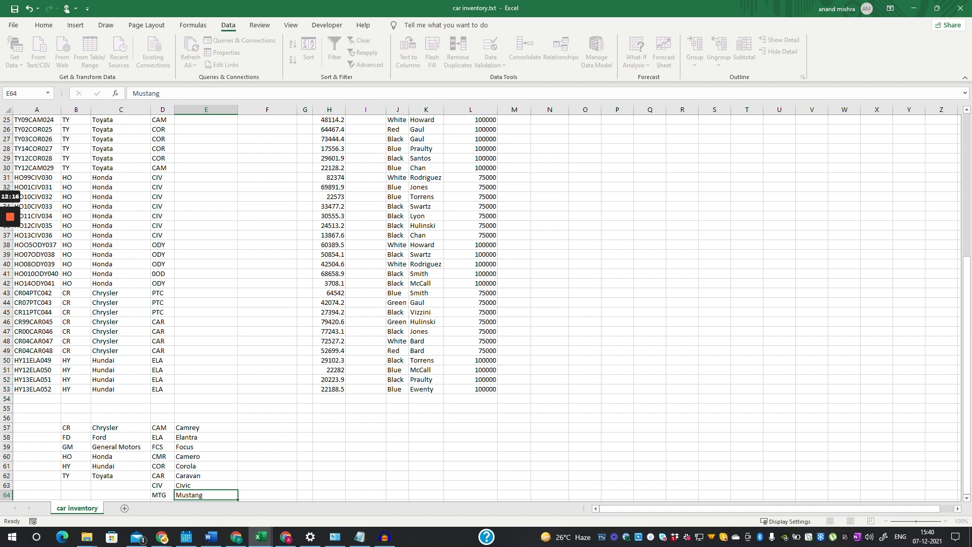
key(Return)
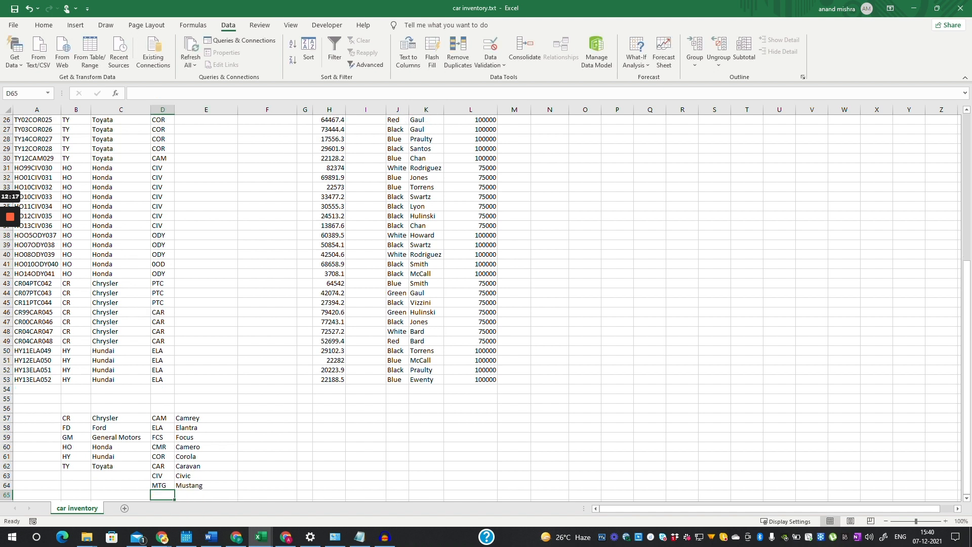
text(ODY)
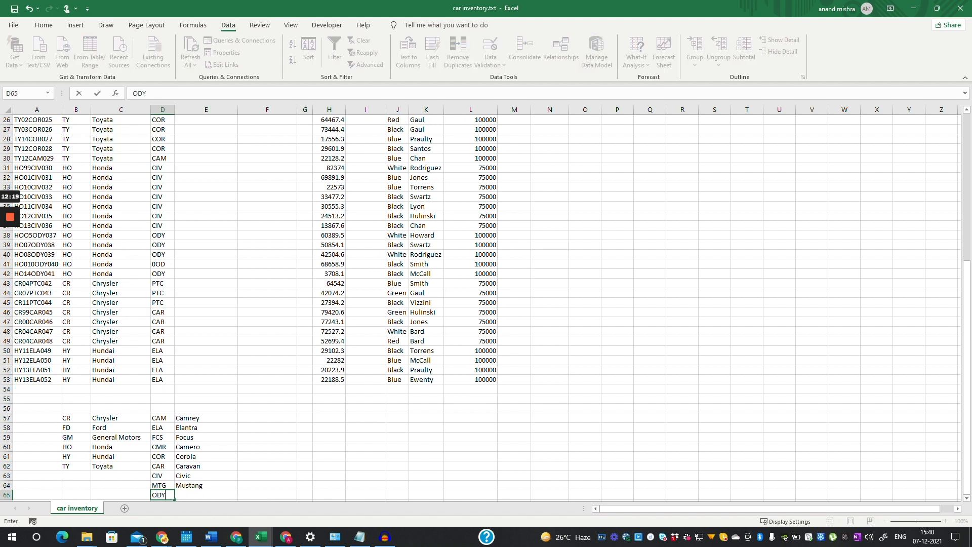
key(Tab)
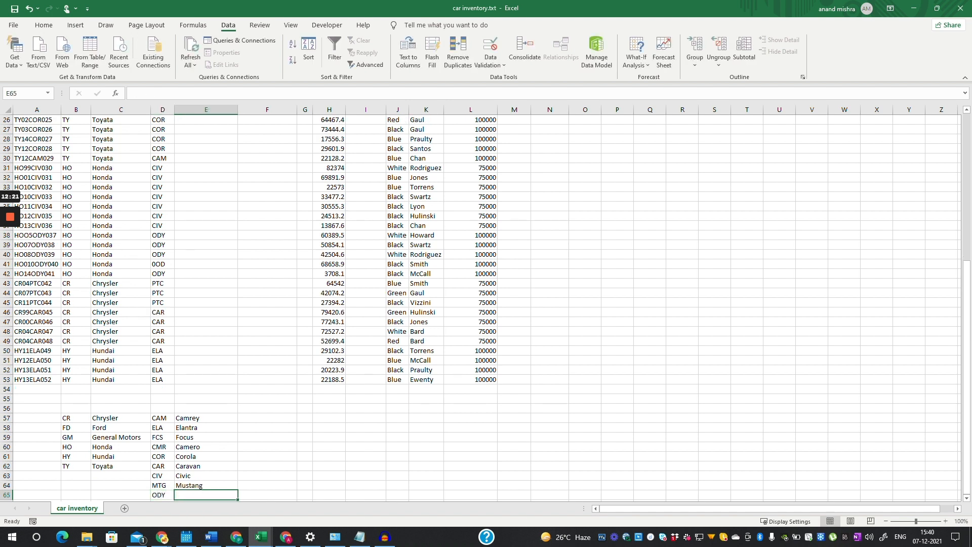
text(Od)
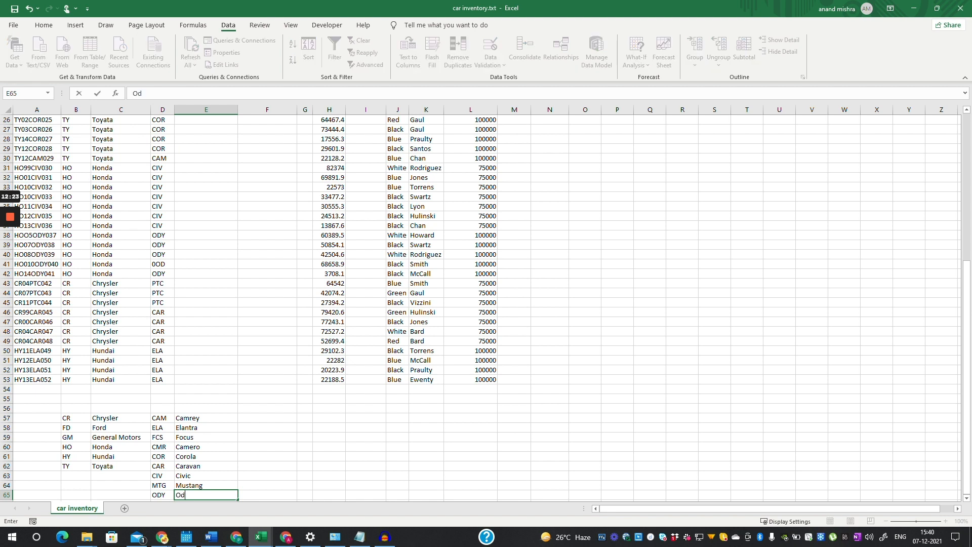
text(yssey)
key(Return)
text(PTC)
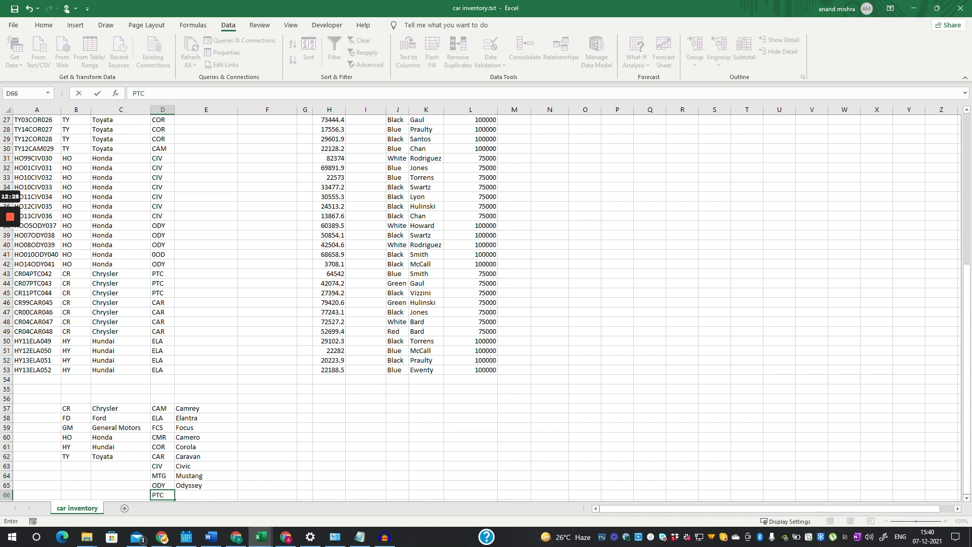
key(Tab)
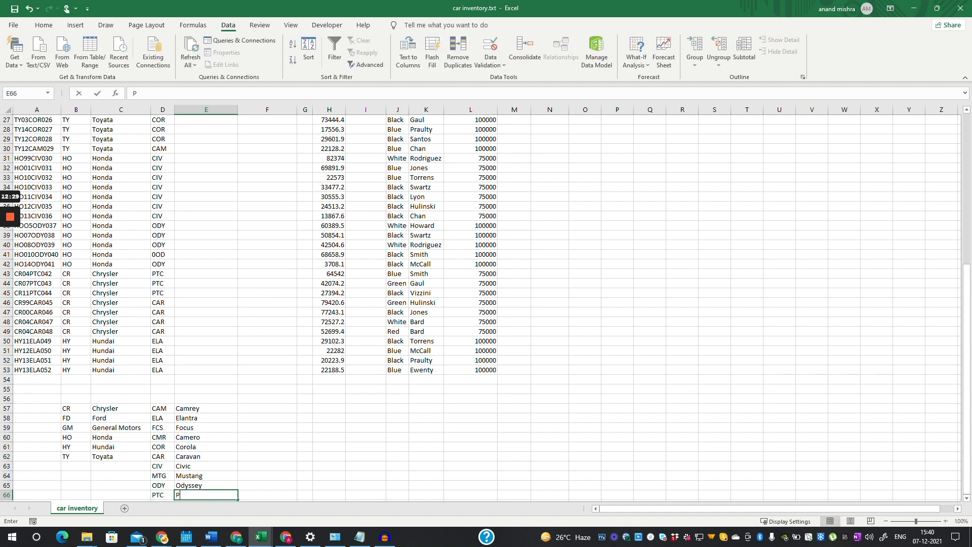
text(PT C)
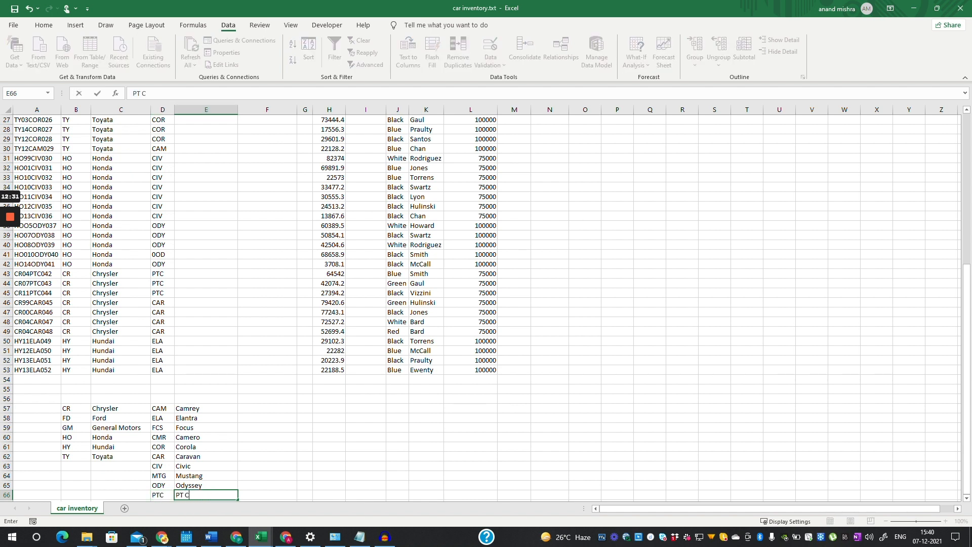
text(rusier)
key(Return)
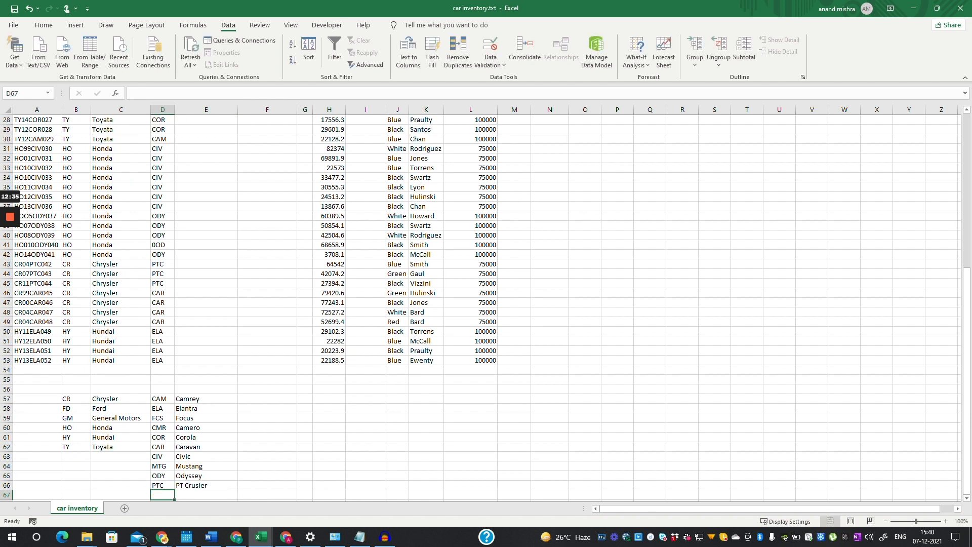
text(SLV)
key(Tab)
text(S)
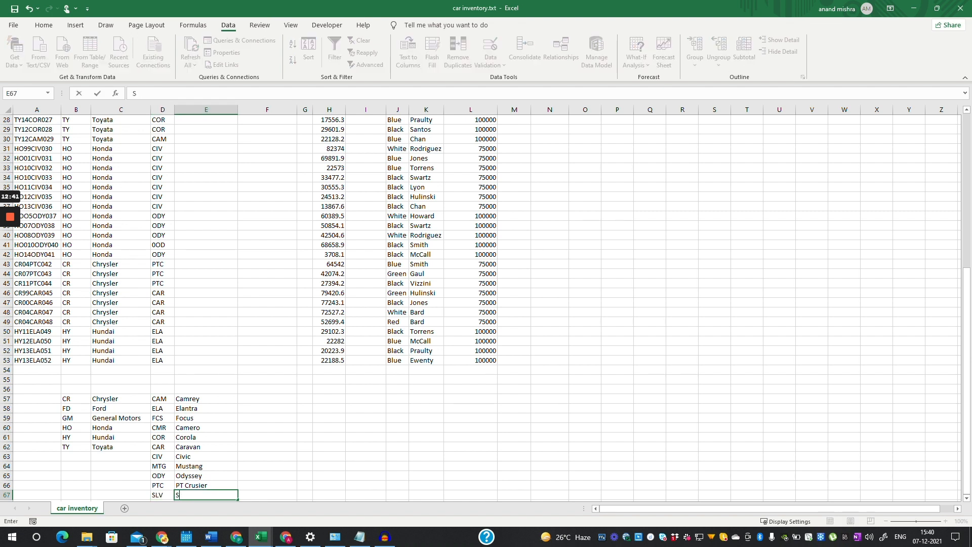
text(ilver)
text(ado)
key(Return)
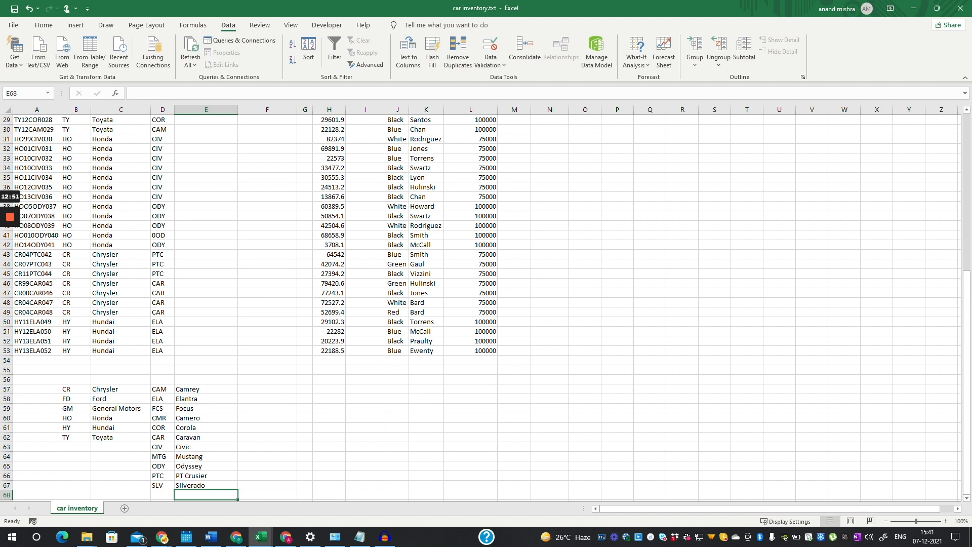
click(267, 408)
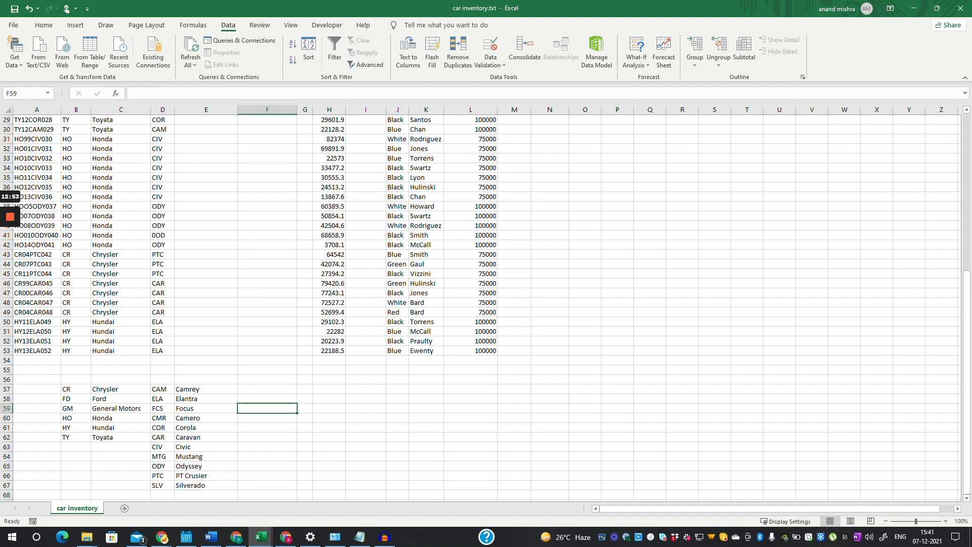
- Review the make VLOOKUP formula in C2, cancelling an accidental edit to it
drag(206, 389, 206, 485)
scroll(206, 485, up, 2)
scroll(486, 304, up, 1)
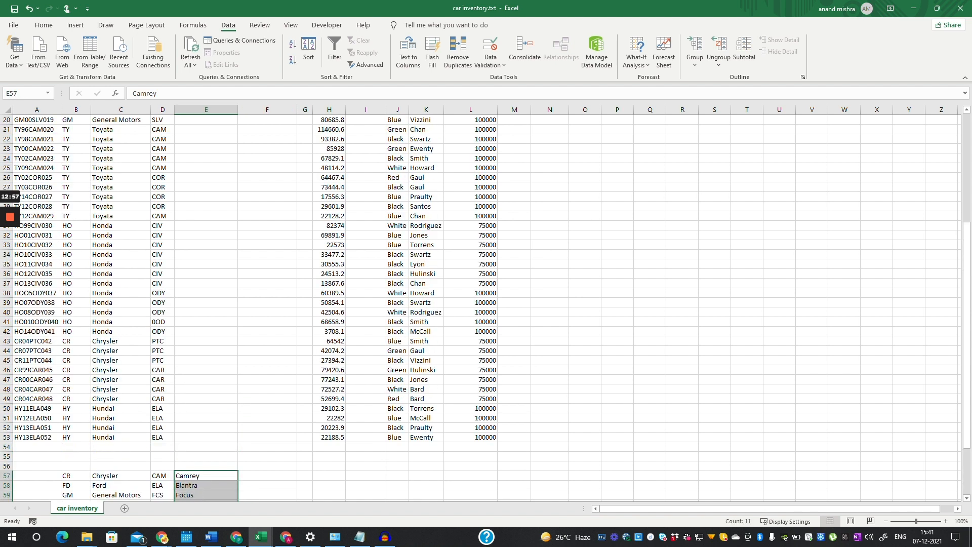
scroll(486, 304, up, 6)
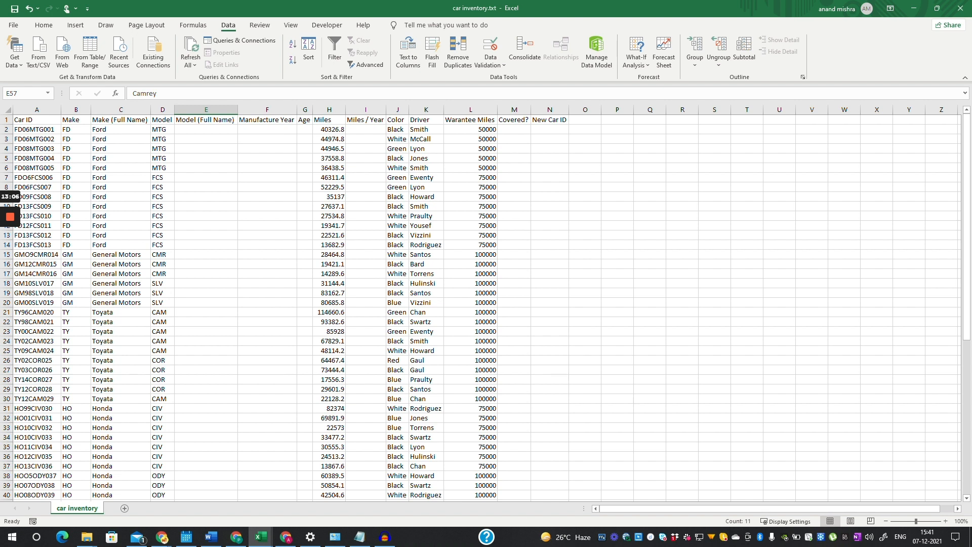
click(121, 130)
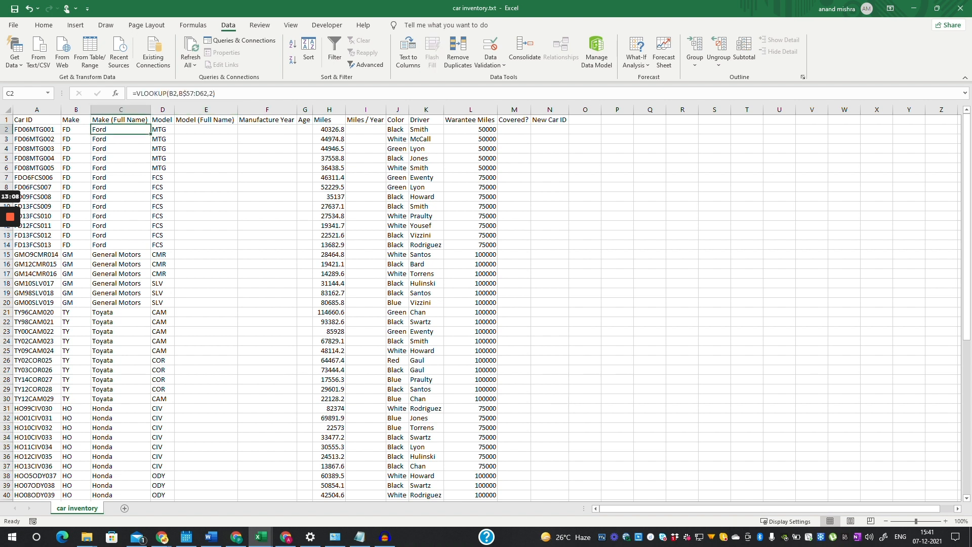
click(206, 129)
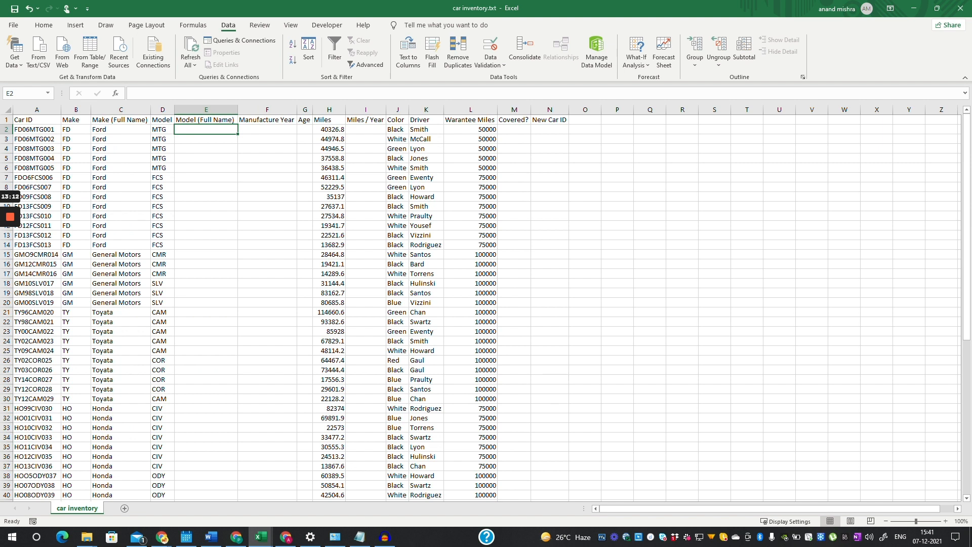
click(126, 130)
right_click(126, 130)
key(Escape)
drag(216, 94, 133, 93)
key(ctrl+c)
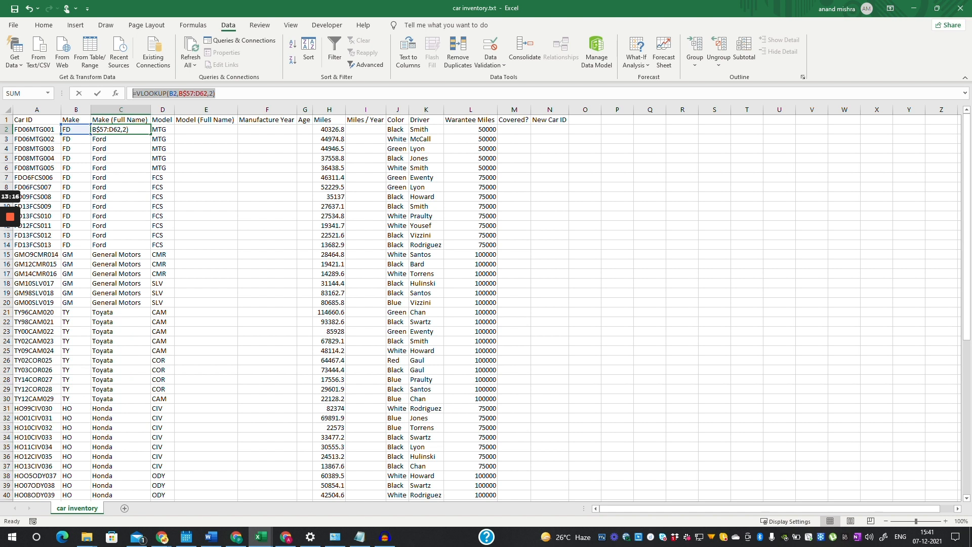
text(=)
click(207, 130)
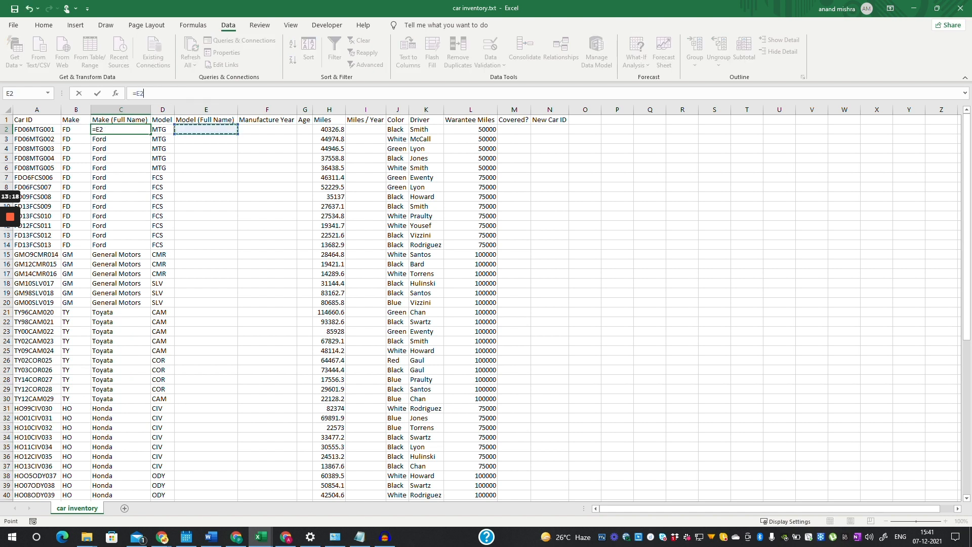
key(BackSpace)
key(BackSpace)
key(BackSpace)
click(206, 140)
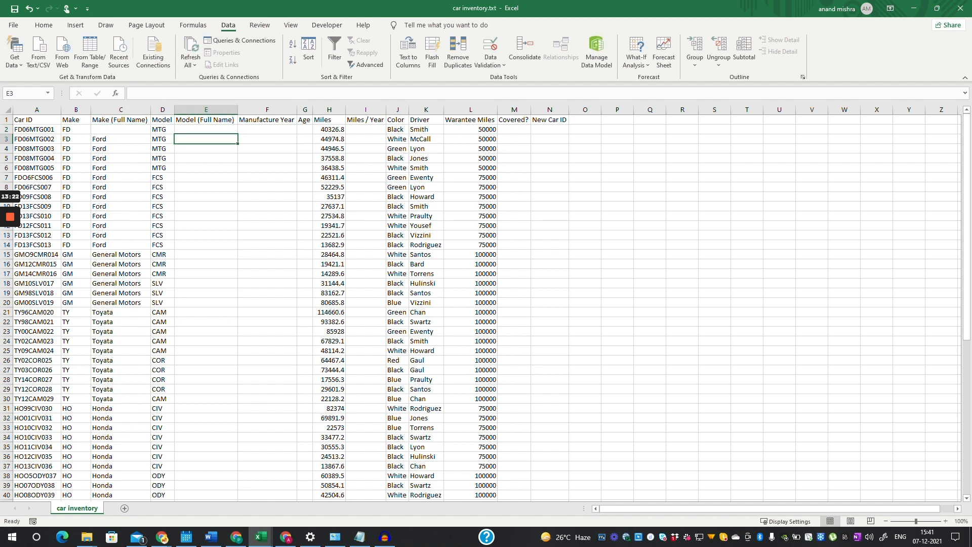
- Copy C2's make lookup formula into E2, which now shows Ford
click(125, 130)
key(ctrl+v)
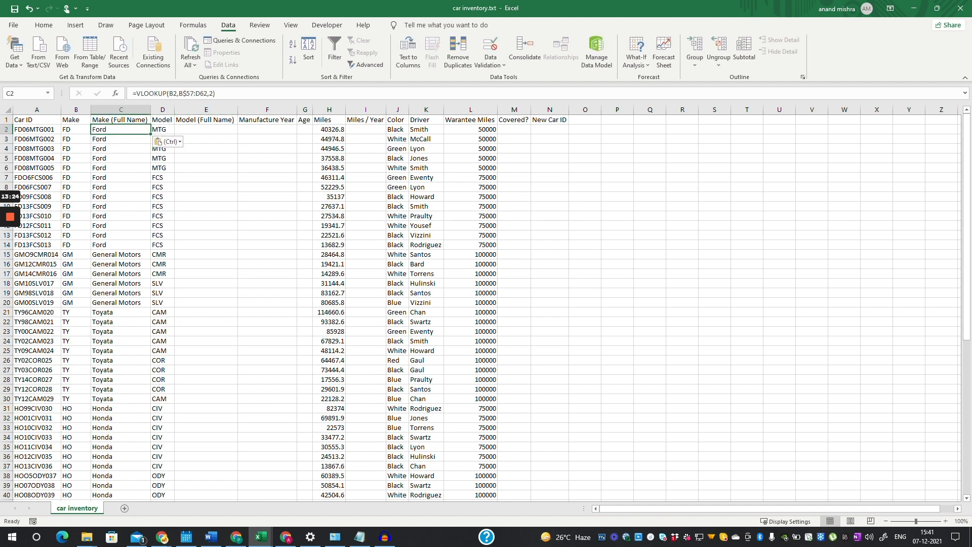
click(206, 129)
key(ctrl+v)
key(ctrl)
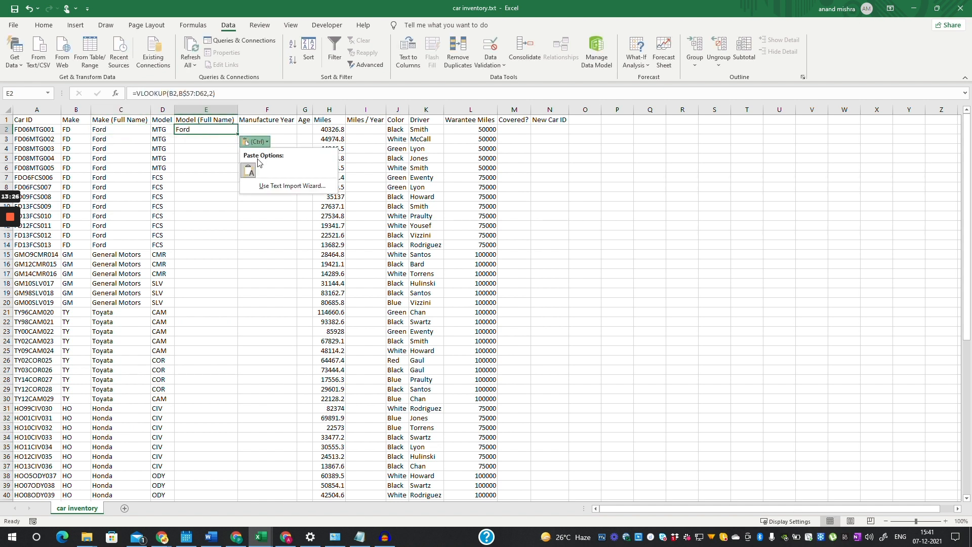
key(Escape)
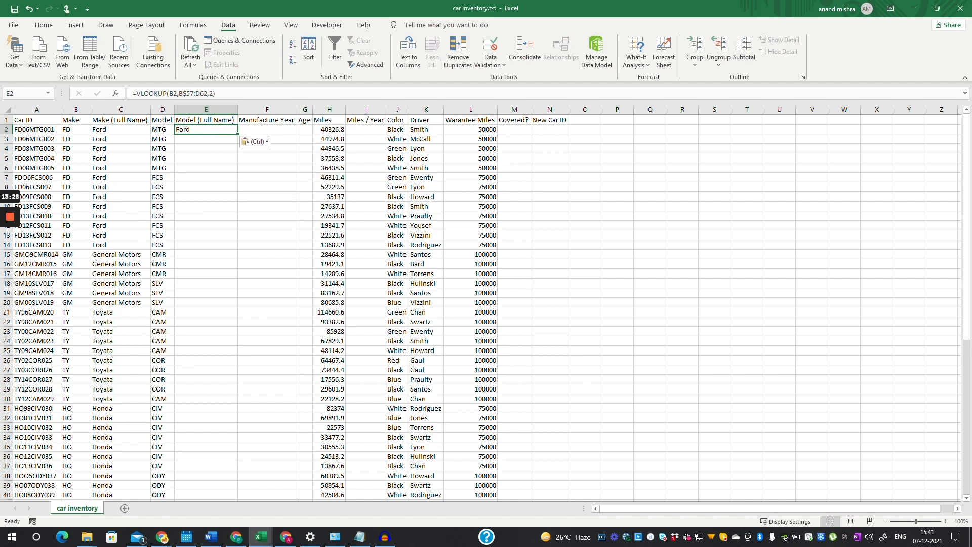
double_click(206, 130)
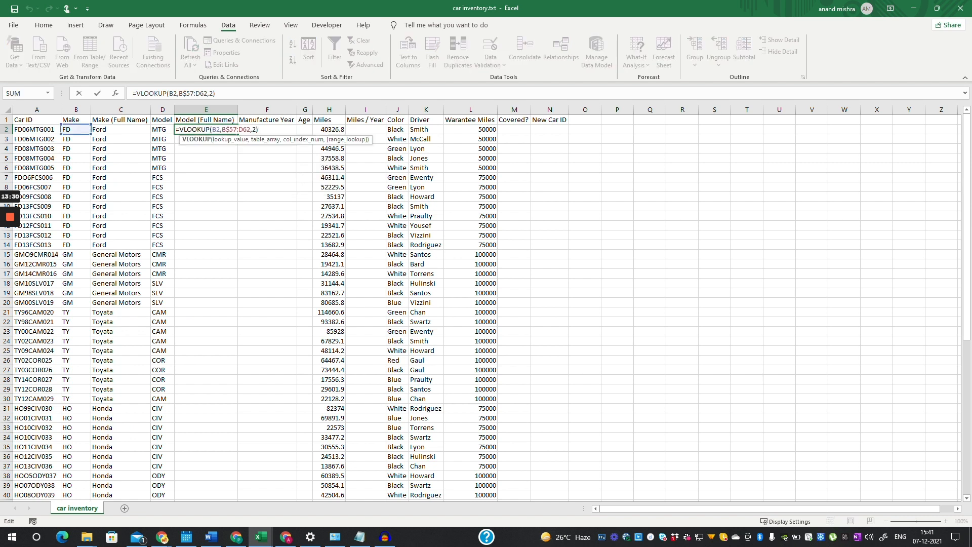
- Change E2's copied formula from column B to column D, then clear its old arguments
click(247, 129)
text($)
drag(255, 129, 222, 129)
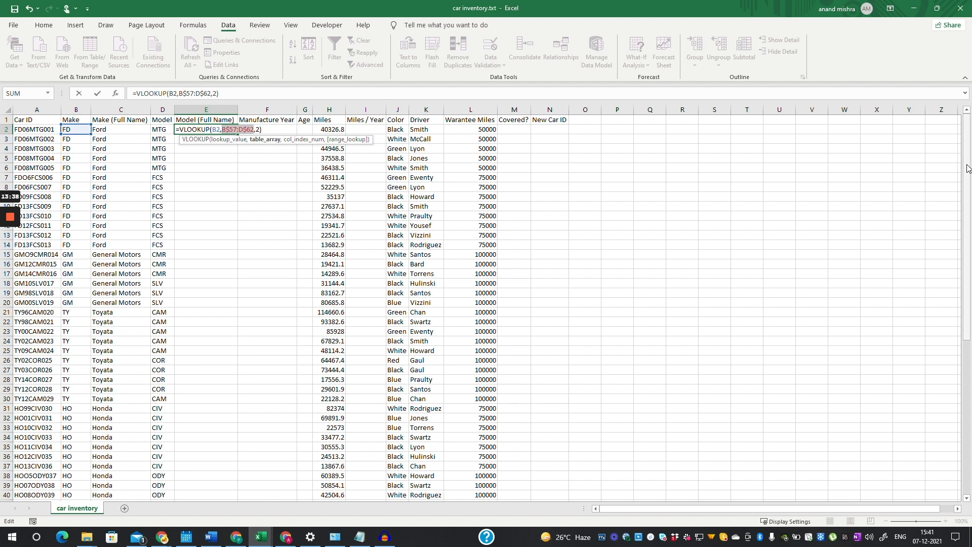
click(213, 129)
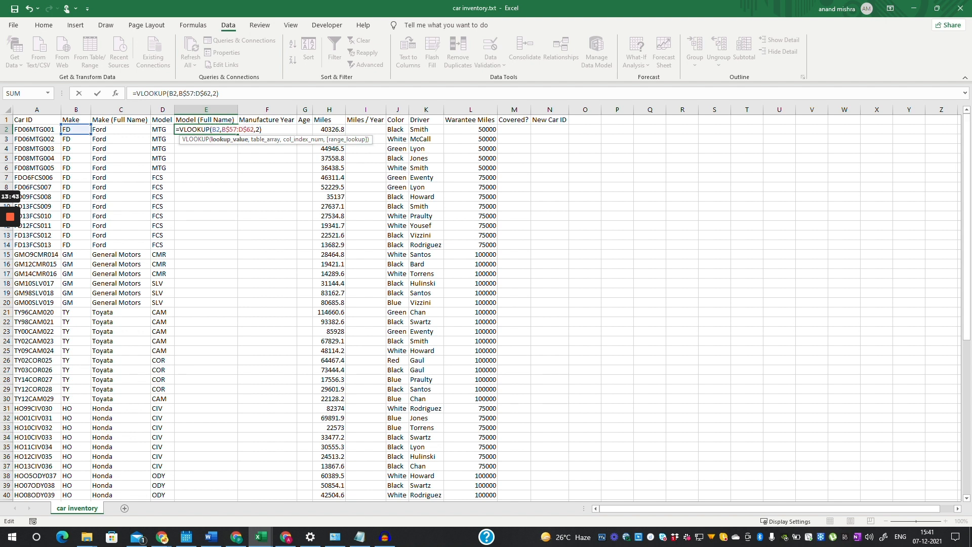
key(Delete)
text(D)
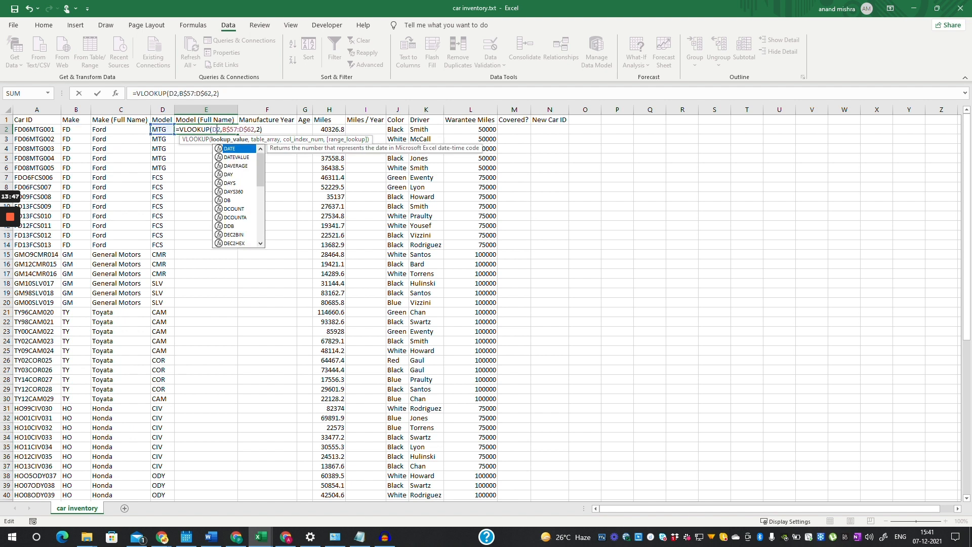
key(Right)
key(Right)
key(shift+Right)
key(shift+Right)
key(shift+Right)
key(shift+Right)
key(shift+Right)
key(shift+Right)
key(shift+Right)
key(shift+Right)
key(shift+Right)
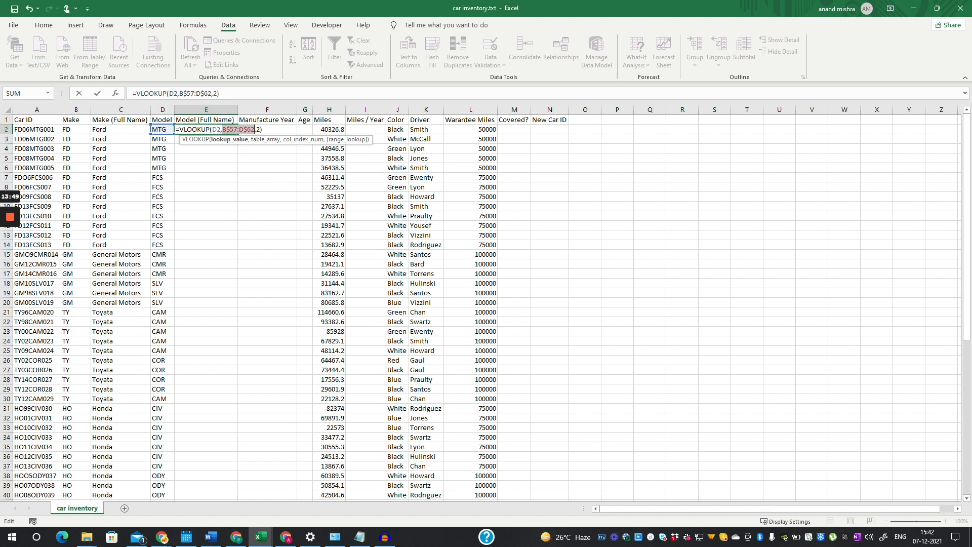
click(227, 129)
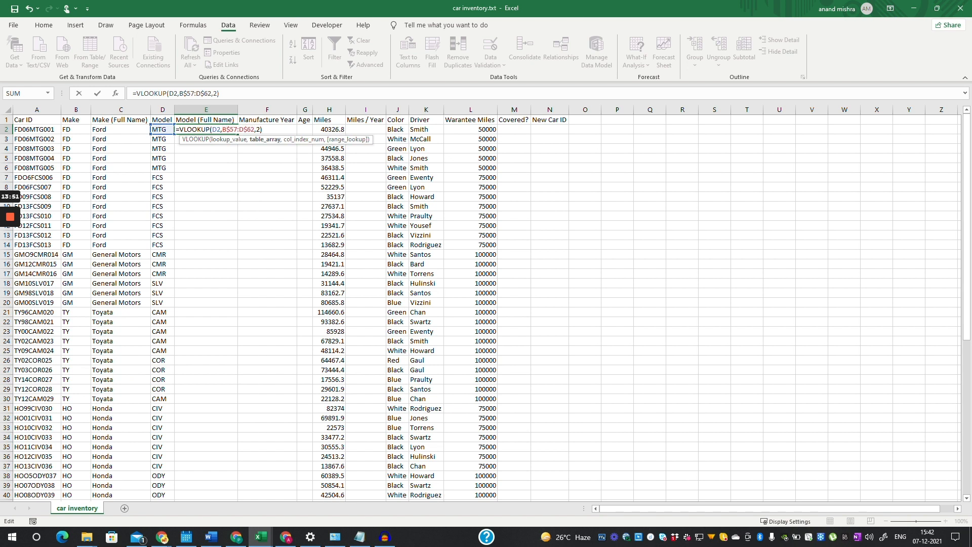
key(BackSpace)
text(D)
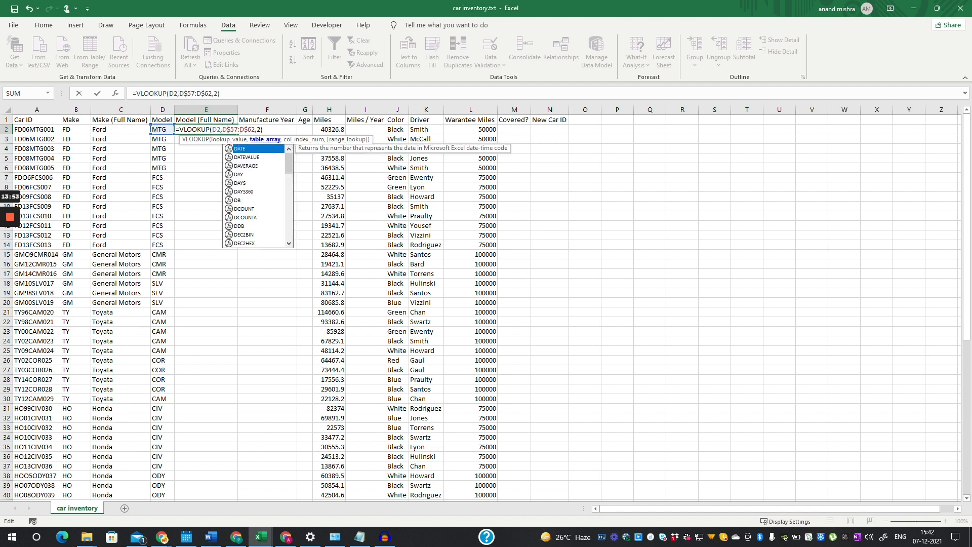
drag(261, 130, 212, 129)
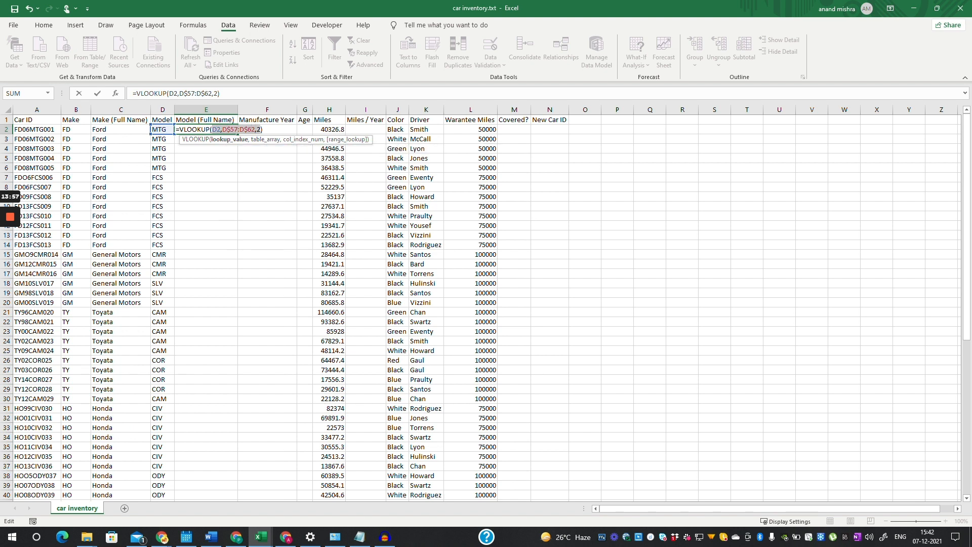
key(BackSpace)
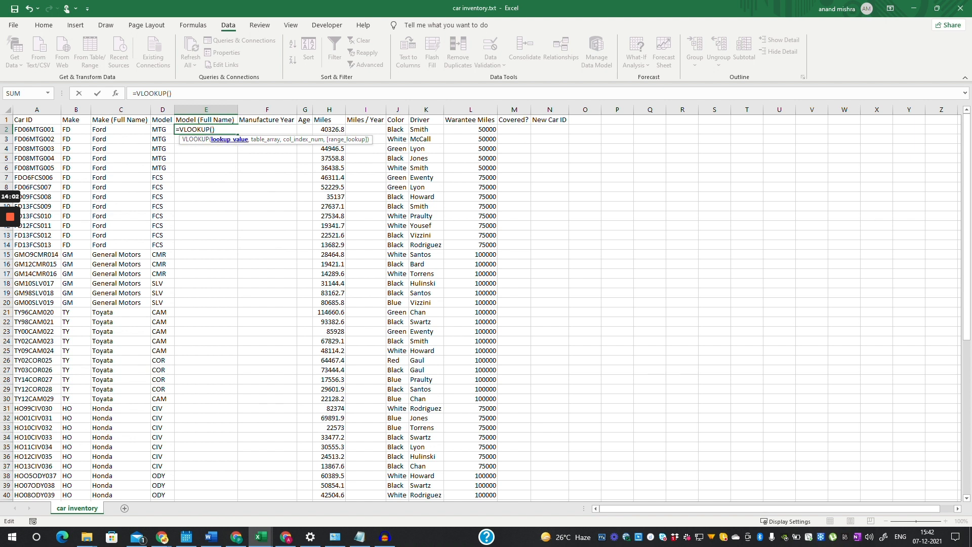
- Complete E2 as =VLOOKUP(D2,D$57:E$67,2), returning Mustang
click(160, 129)
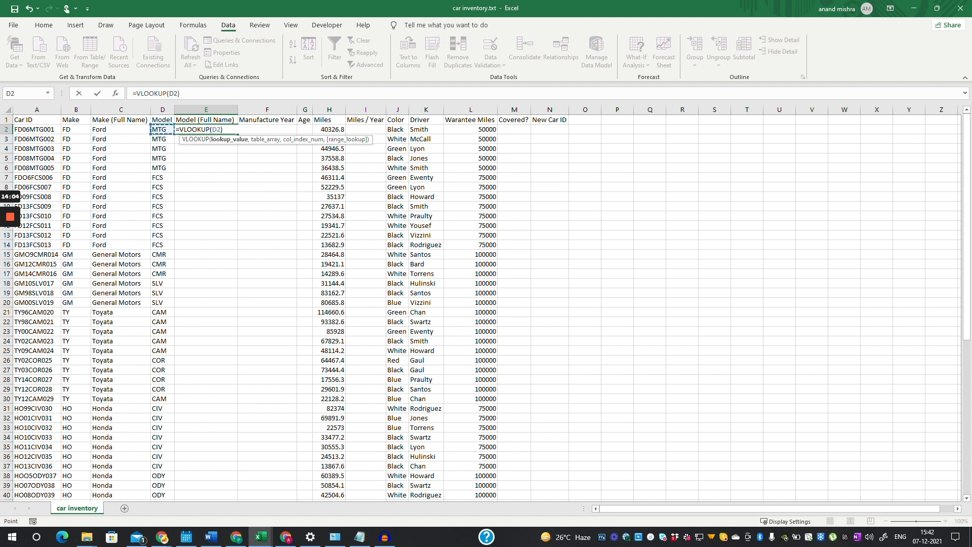
text(,)
drag(968, 180, 965, 334)
drag(160, 398, 223, 495)
text(,)
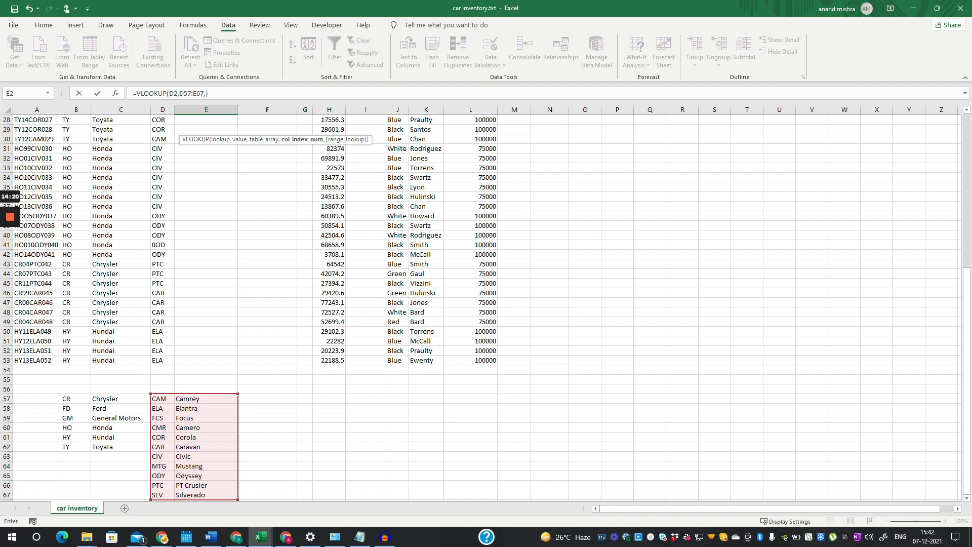
click(206, 93)
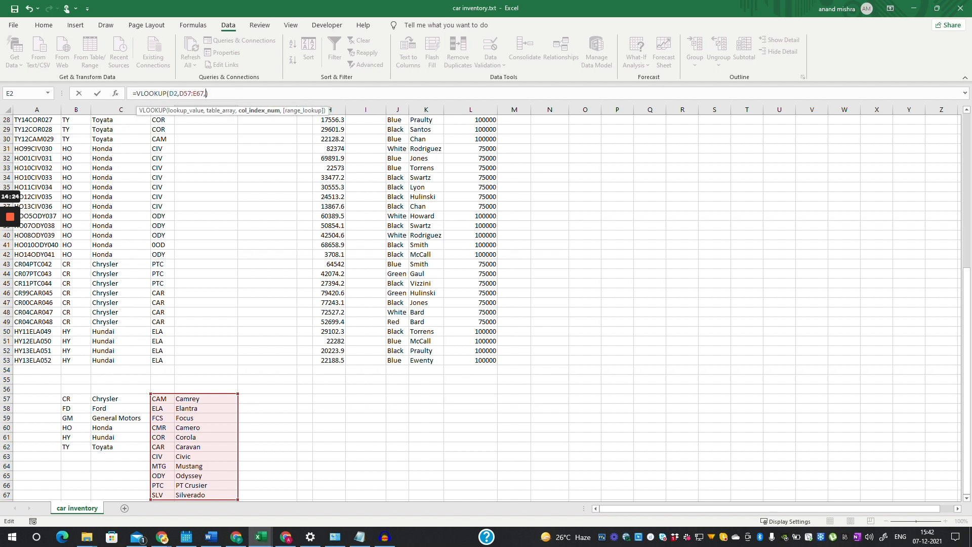
text(2)
drag(967, 292, 964, 139)
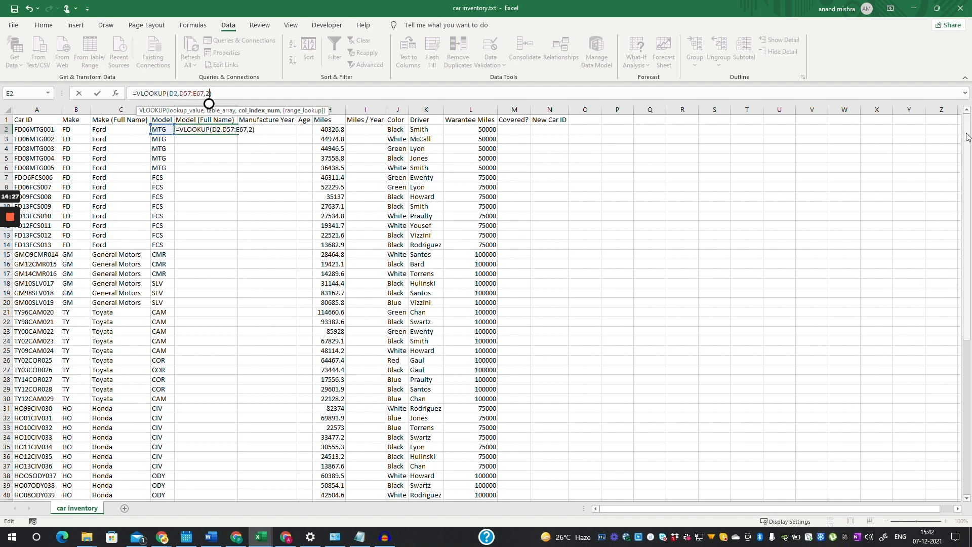
click(225, 129)
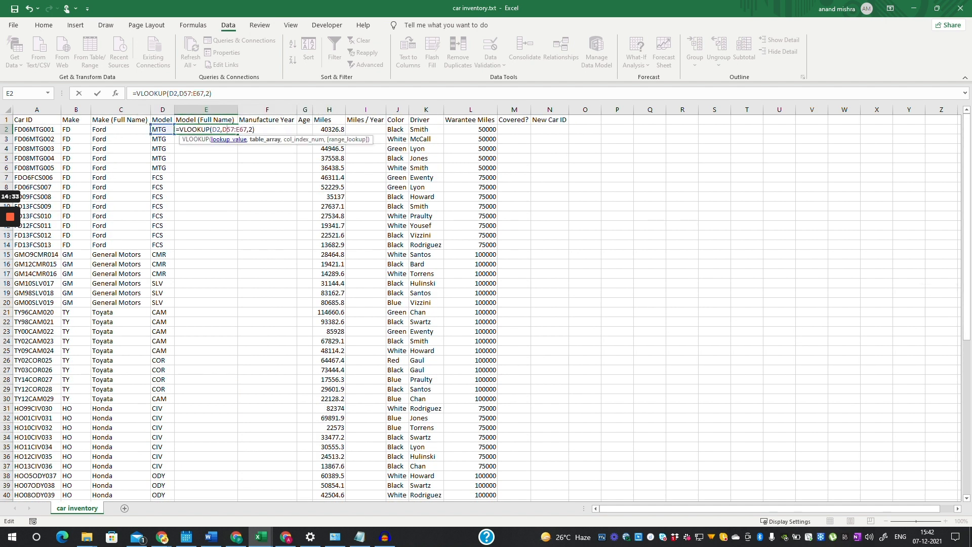
text($57:E$)
key(Return)
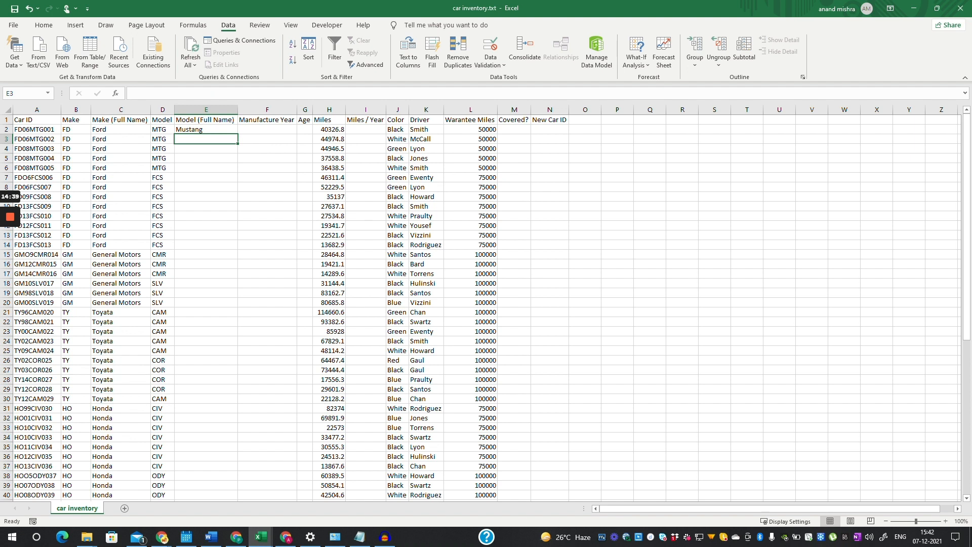
- Sort the code table D57:E67 by column D, A to Z
drag(969, 185, 970, 346)
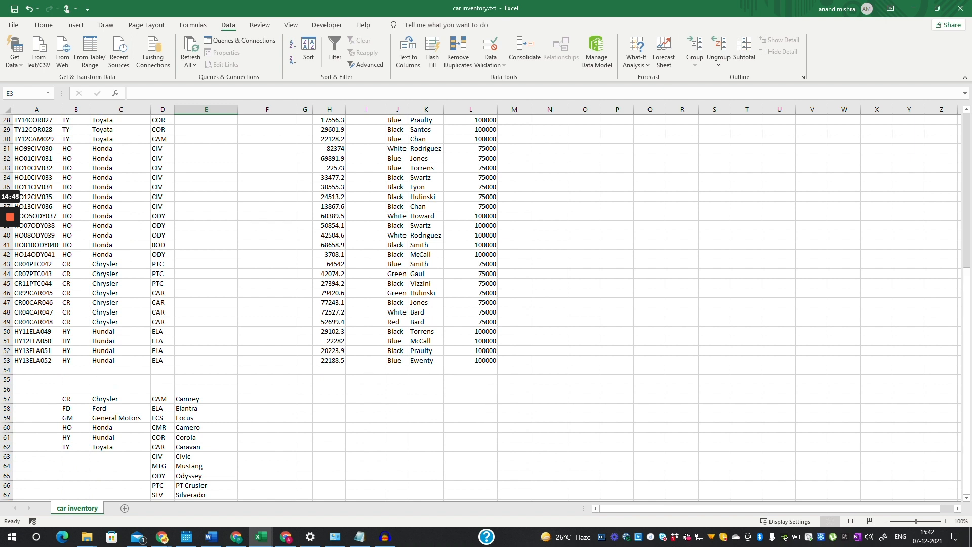
drag(162, 399, 206, 494)
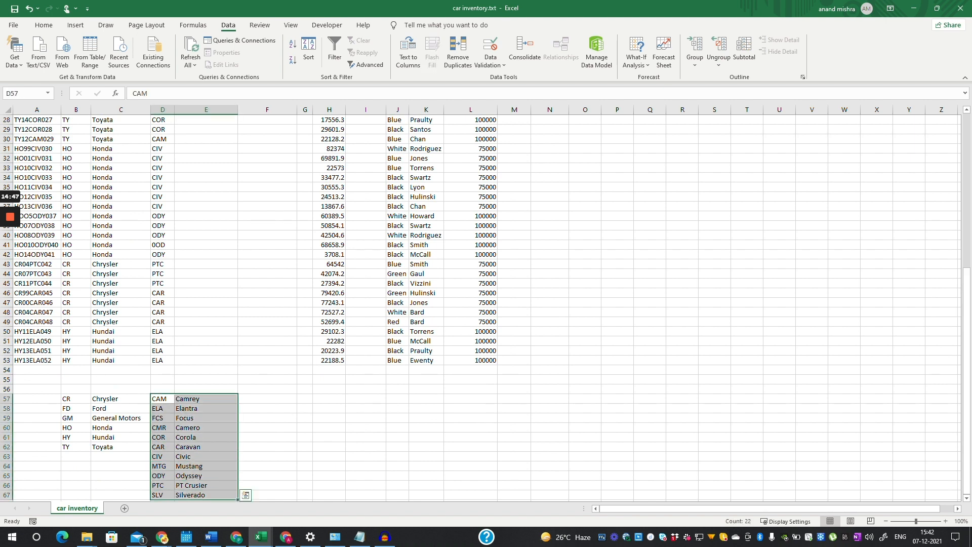
click(307, 48)
click(311, 181)
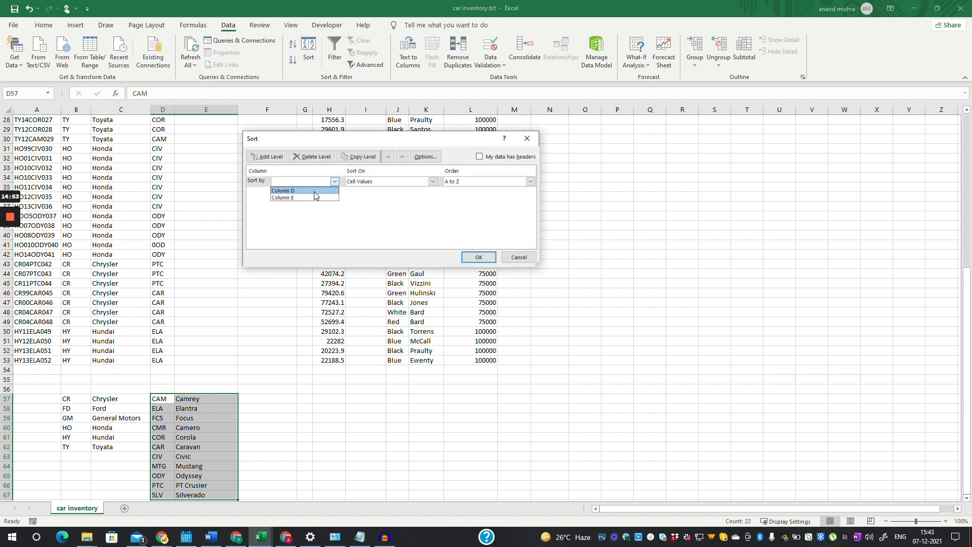
click(311, 190)
click(487, 258)
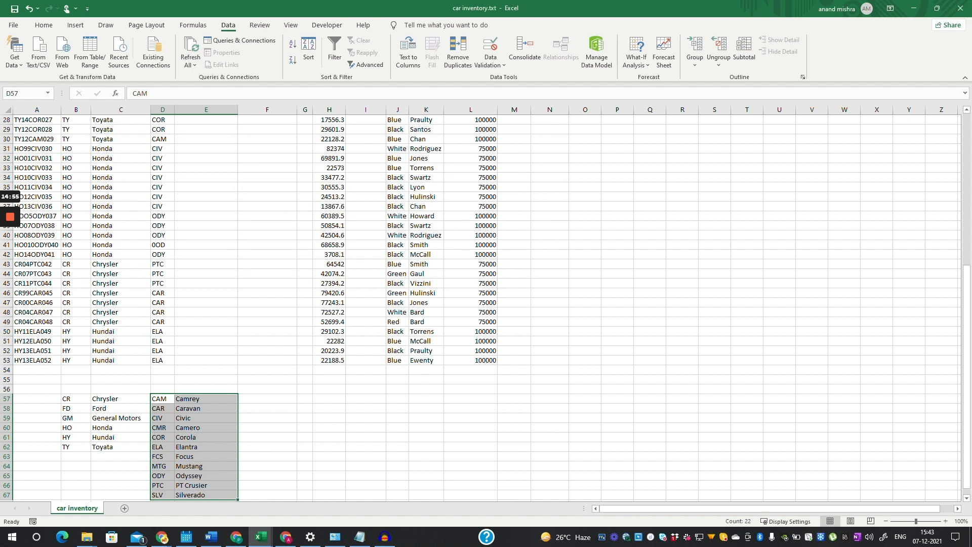
scroll(481, 304, up, 9)
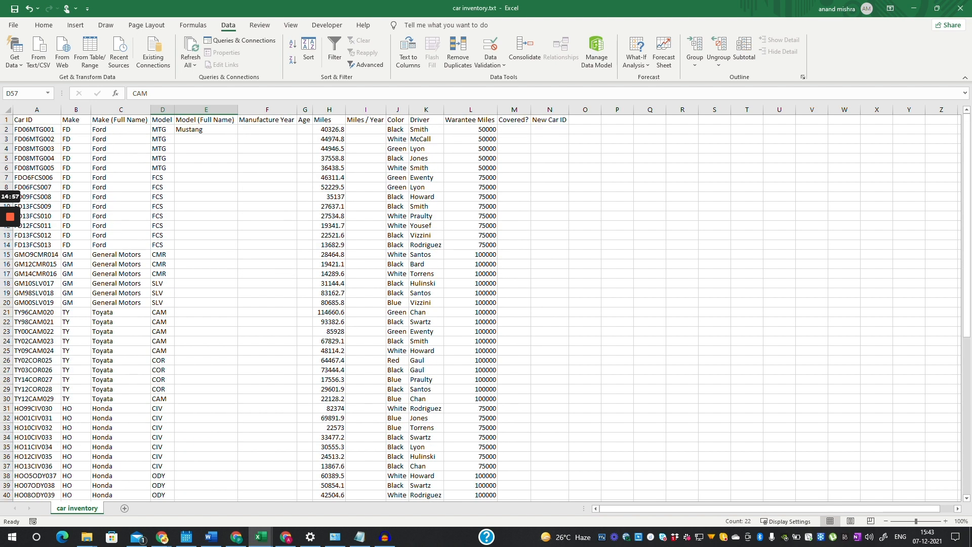
click(206, 130)
- Fill E2's model lookup down to row 53 and check the #N/A in E41
drag(237, 134, 238, 490)
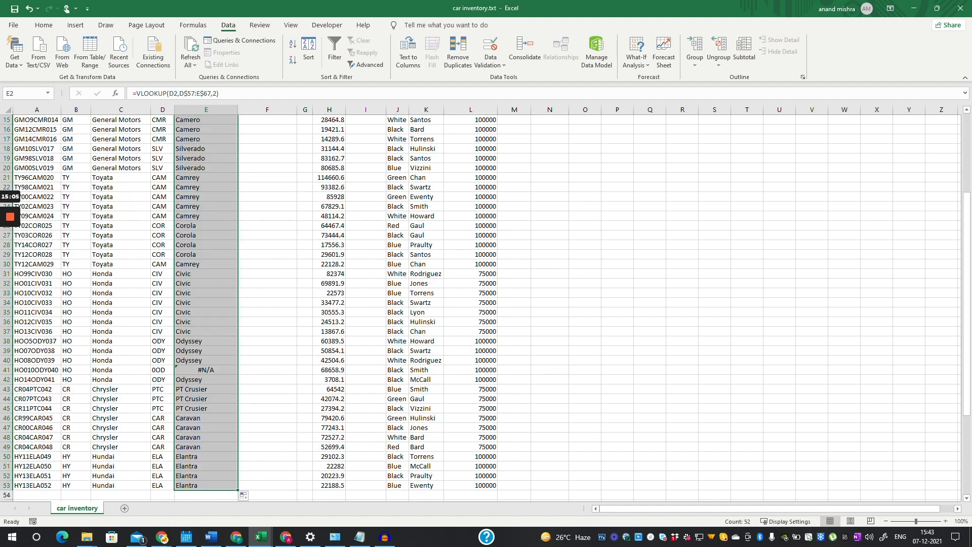
scroll(355, 304, up, 5)
drag(967, 197, 967, 258)
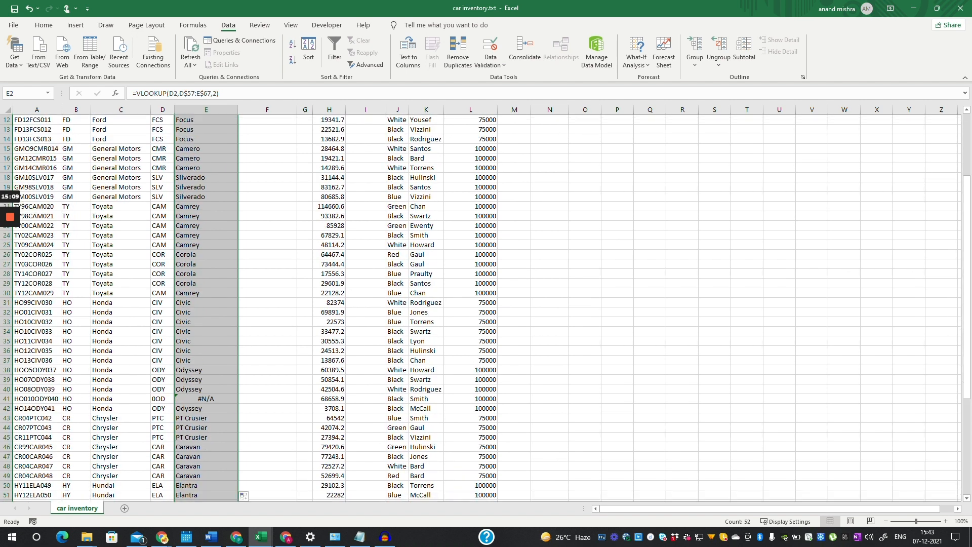
click(206, 399)
click(206, 438)
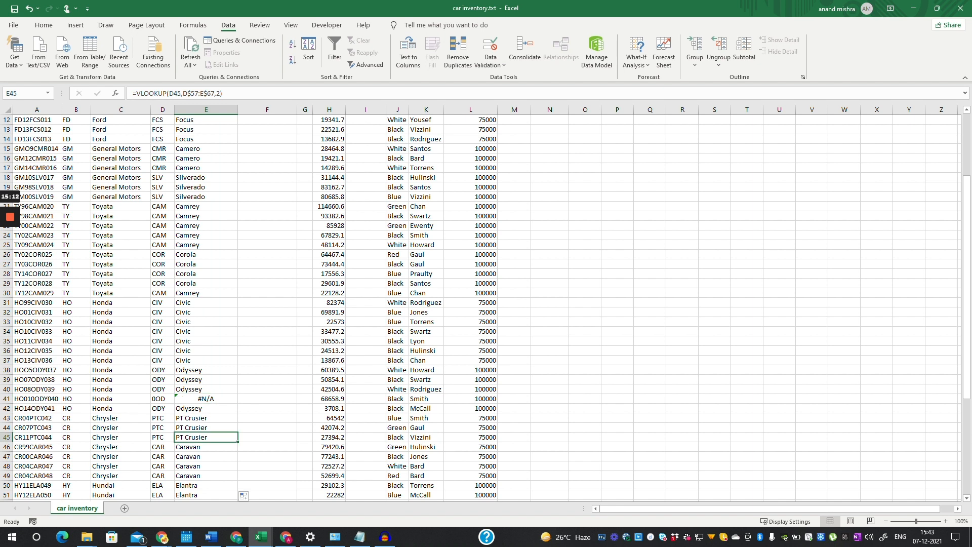
- Delete the extra 0 from A41's Car ID so row 41 shows Odyssey
scroll(206, 438, down, 2)
click(163, 341)
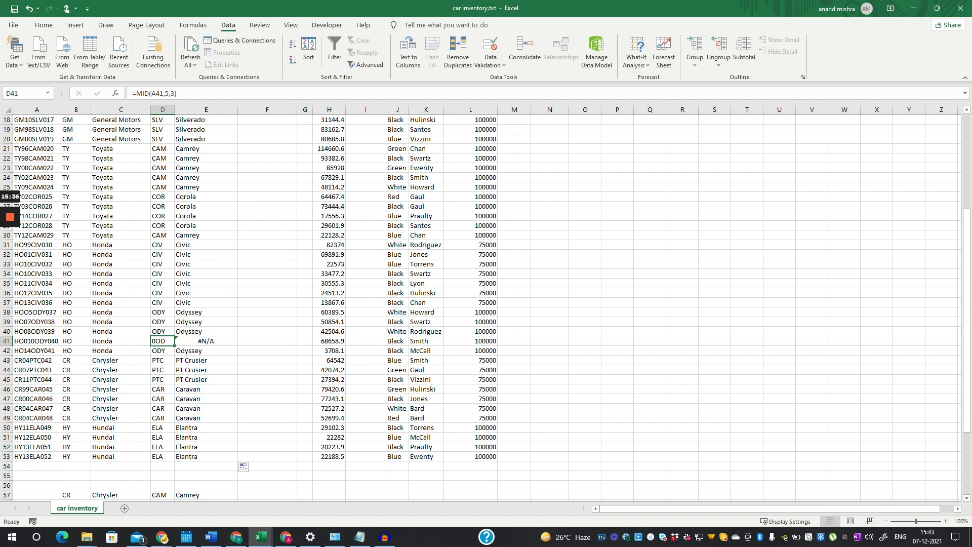
click(36, 351)
click(36, 341)
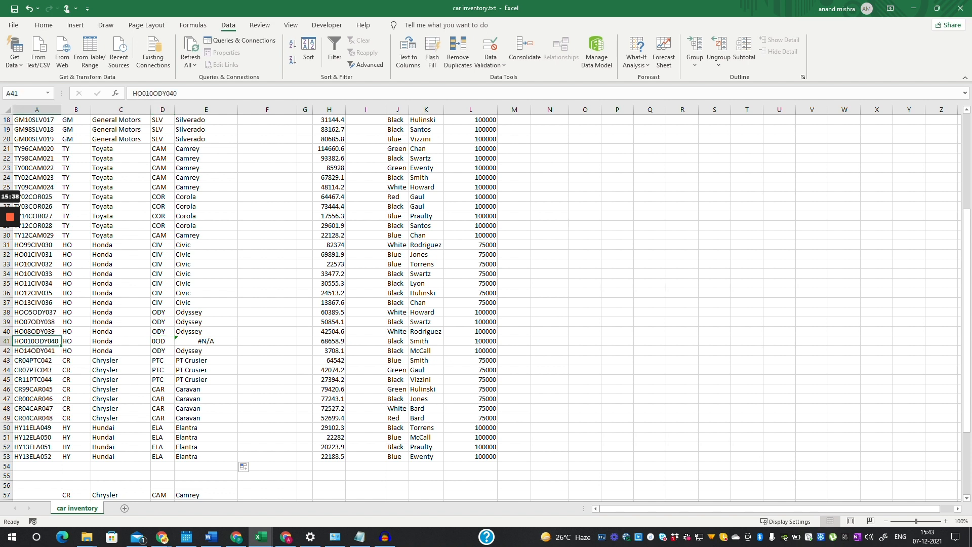
click(153, 94)
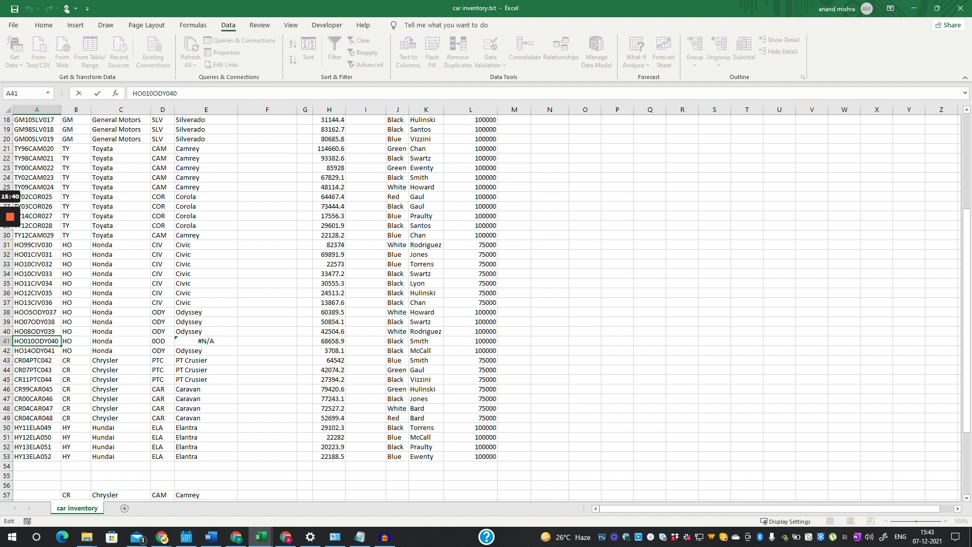
key(BackSpace)
key(Return)
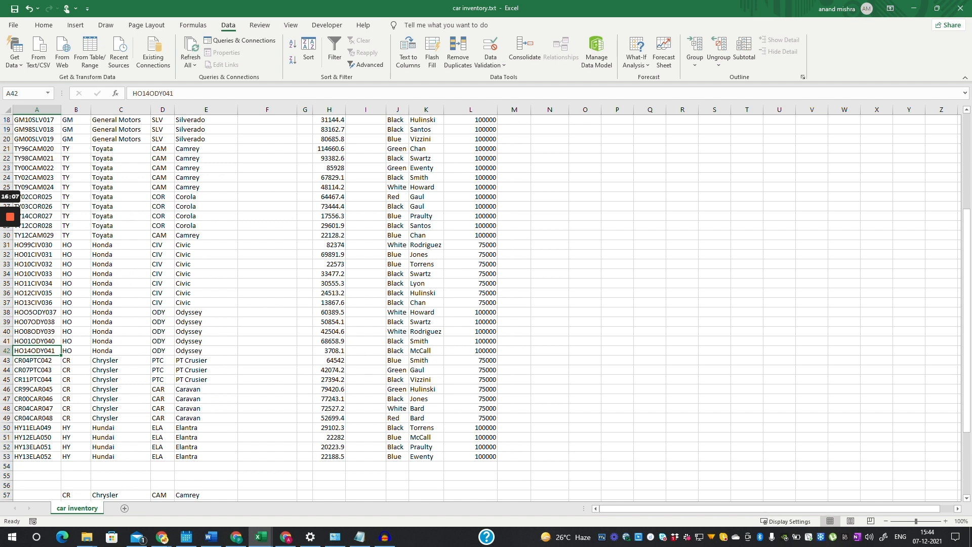
scroll(481, 304, up, 6)
click(267, 130)
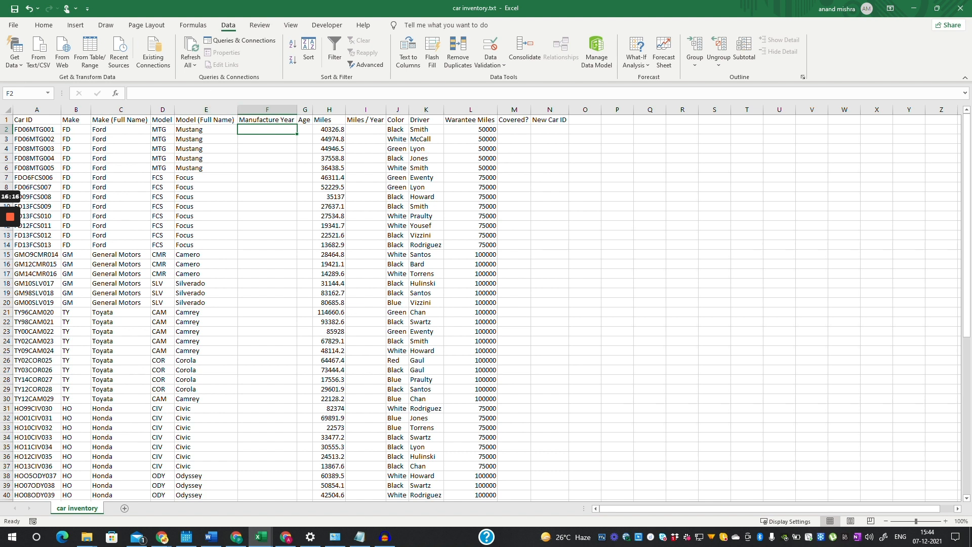
- Enter =MID(A2,3,2) in F2 to extract the two-digit year 06 from the Car ID
click(37, 129)
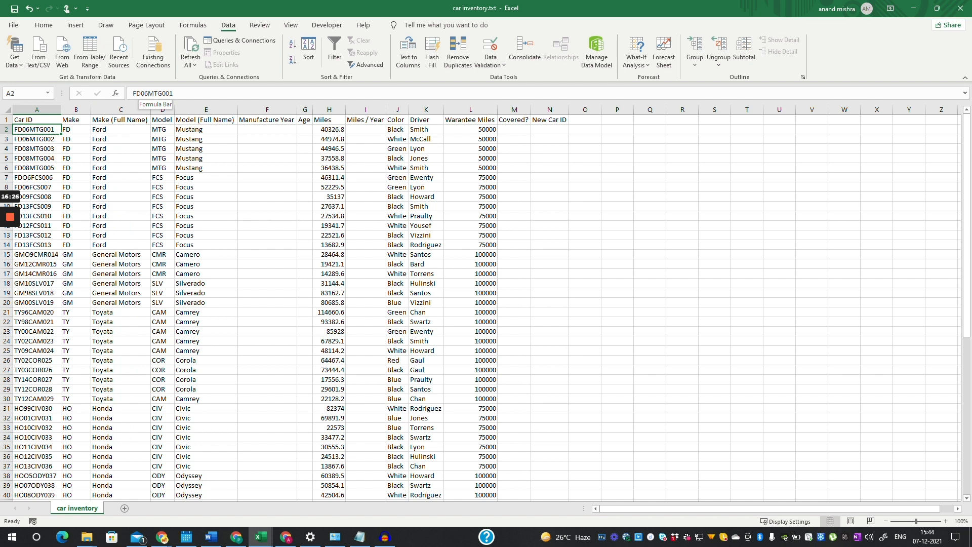
click(268, 130)
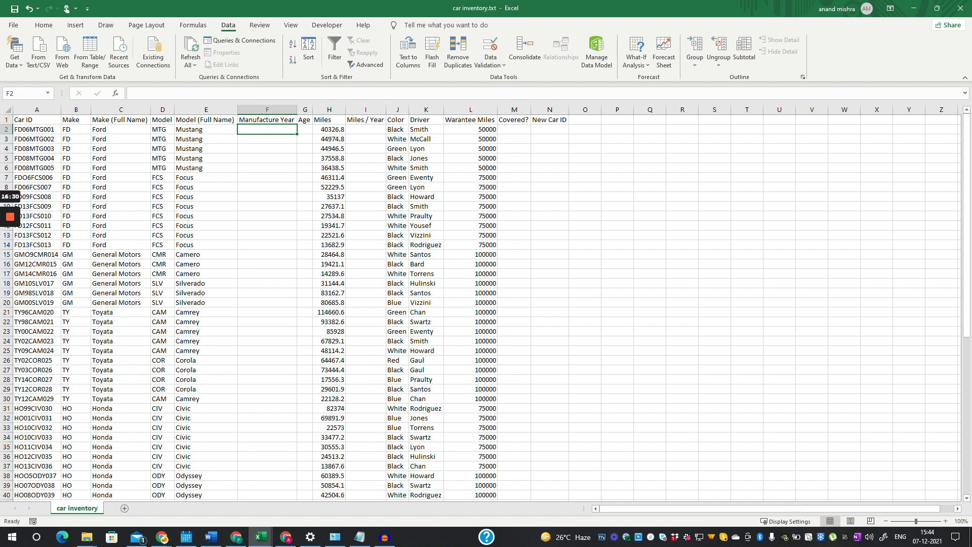
text(=)
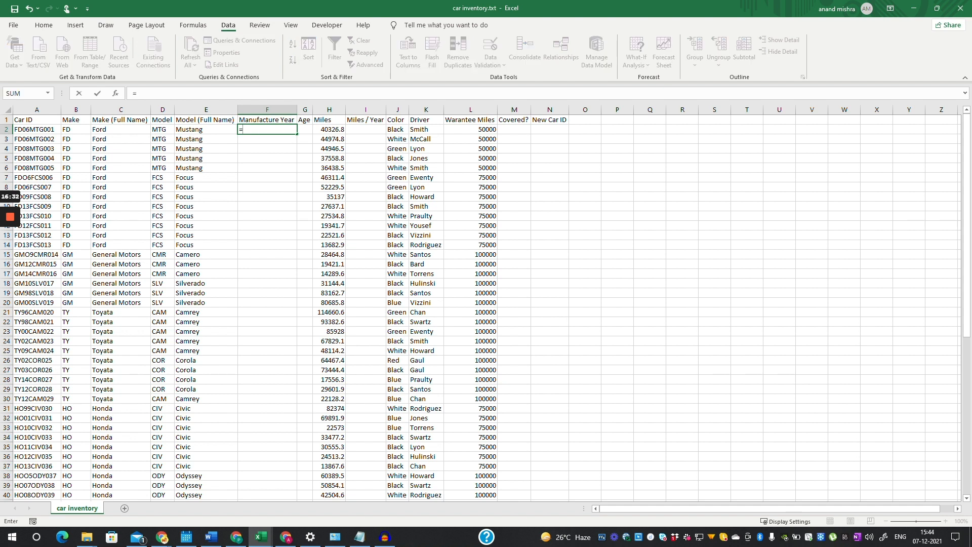
text(MID()
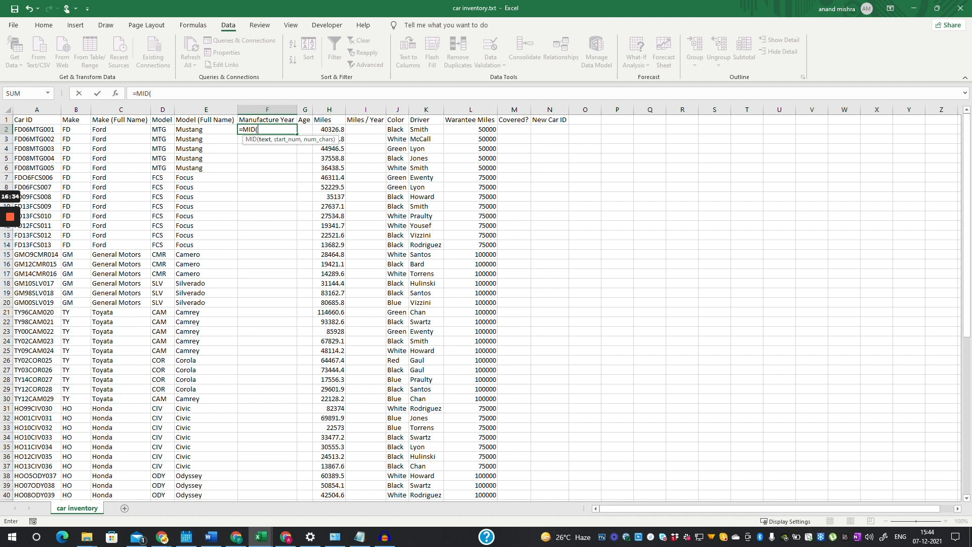
click(36, 130)
text(,)
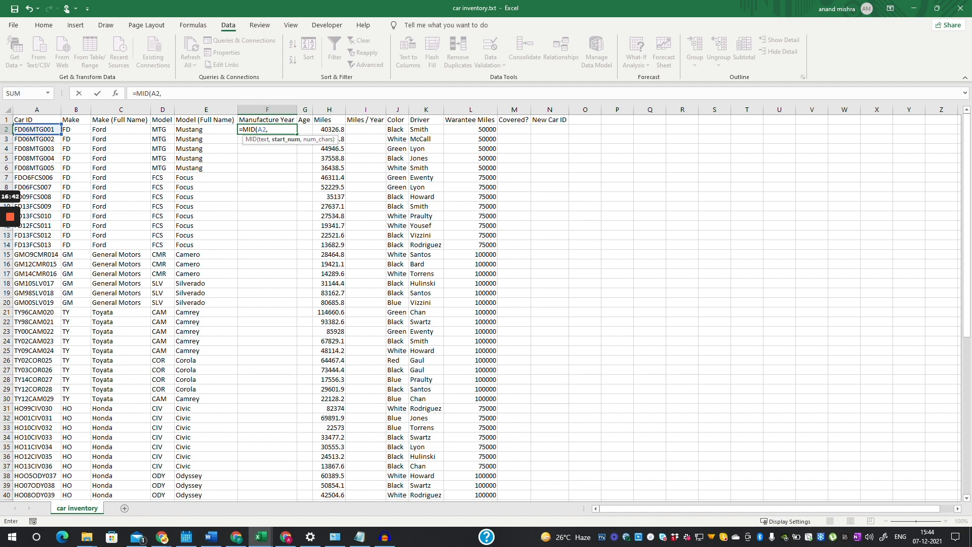
text(3,)
text(2))
key(Return)
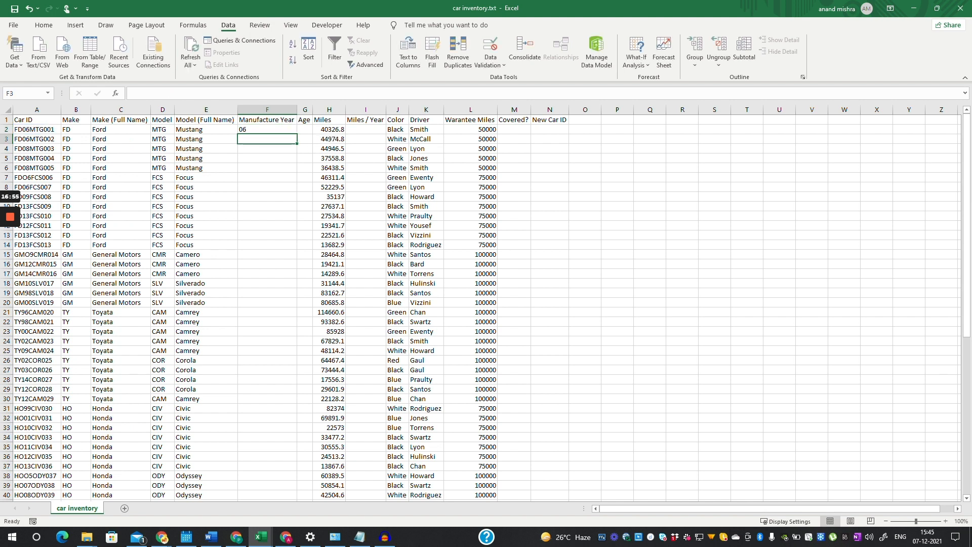
key(Up)
- Copy the F2 year formula down to F53 and spot-check the copies in F8 and F4
drag(297, 133, 293, 486)
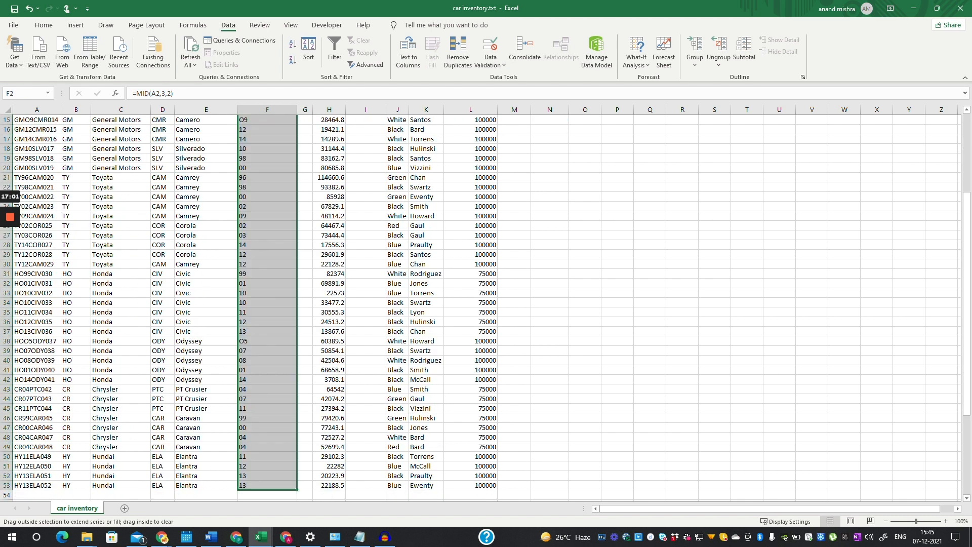
scroll(299, 476, down, 1)
scroll(354, 304, up, 5)
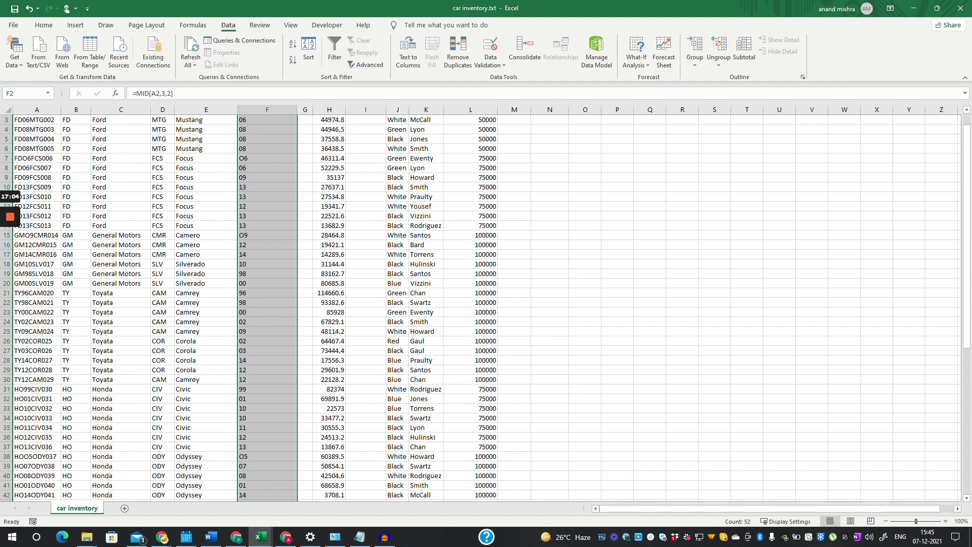
scroll(355, 304, up, 1)
click(268, 187)
click(267, 149)
click(267, 130)
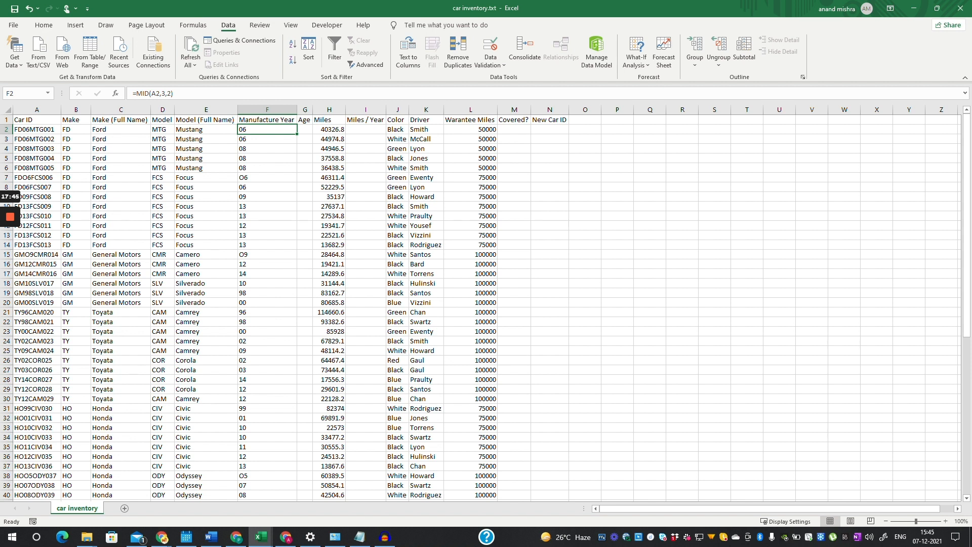
click(305, 129)
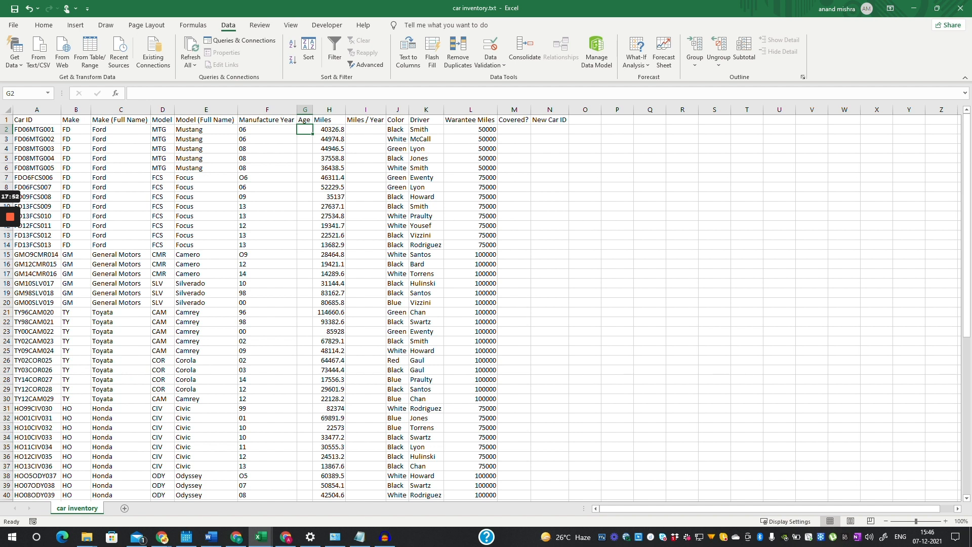
- Widen column G, enter =14-F2 in G2 and fill it down to G53
click(267, 274)
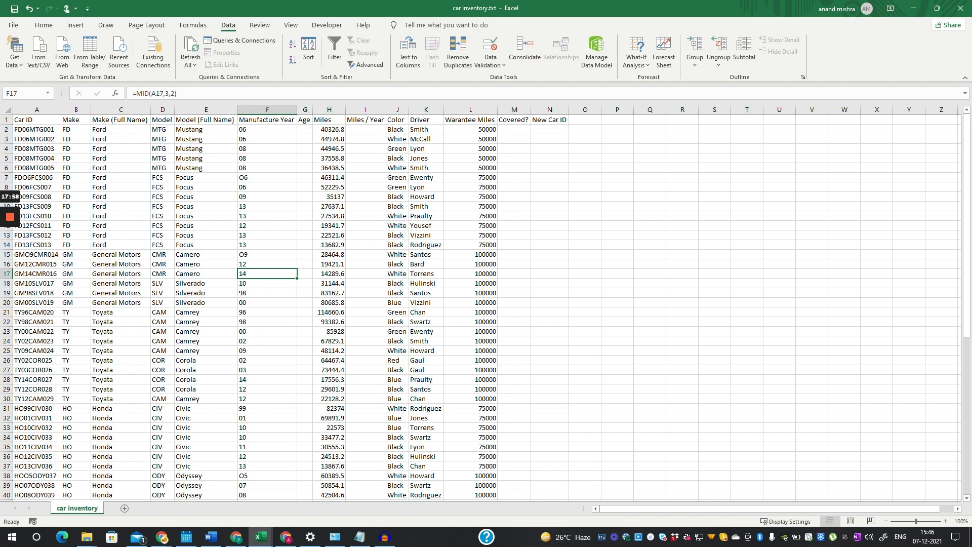
drag(312, 109, 326, 109)
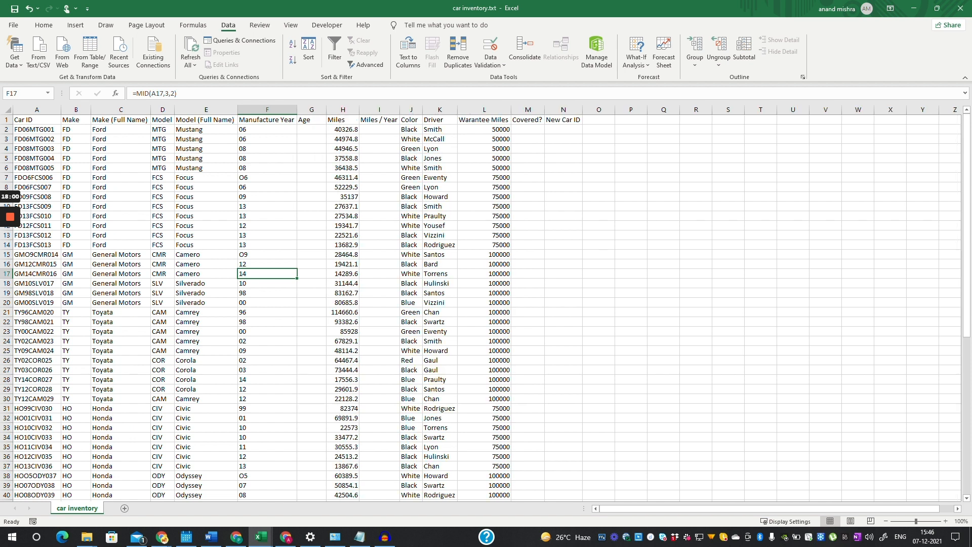
click(311, 130)
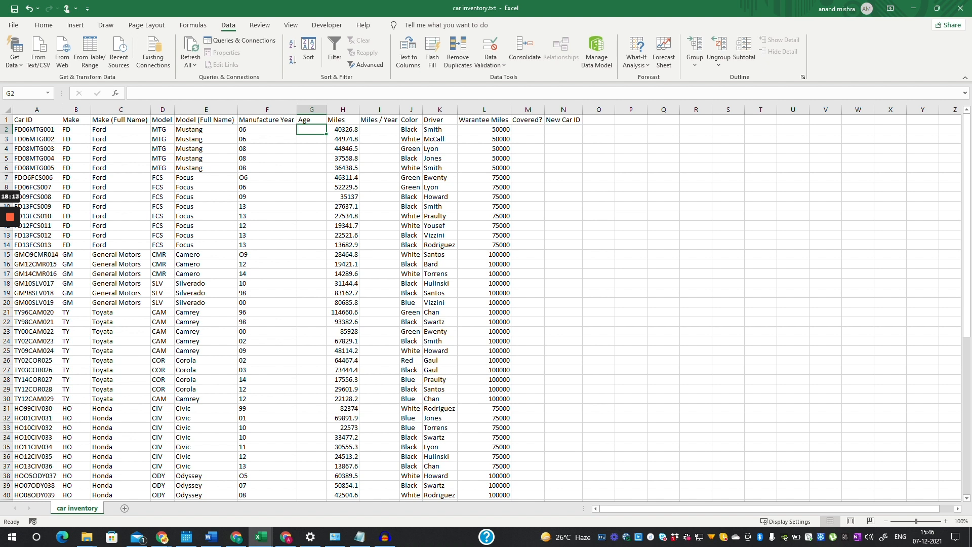
text(=14)
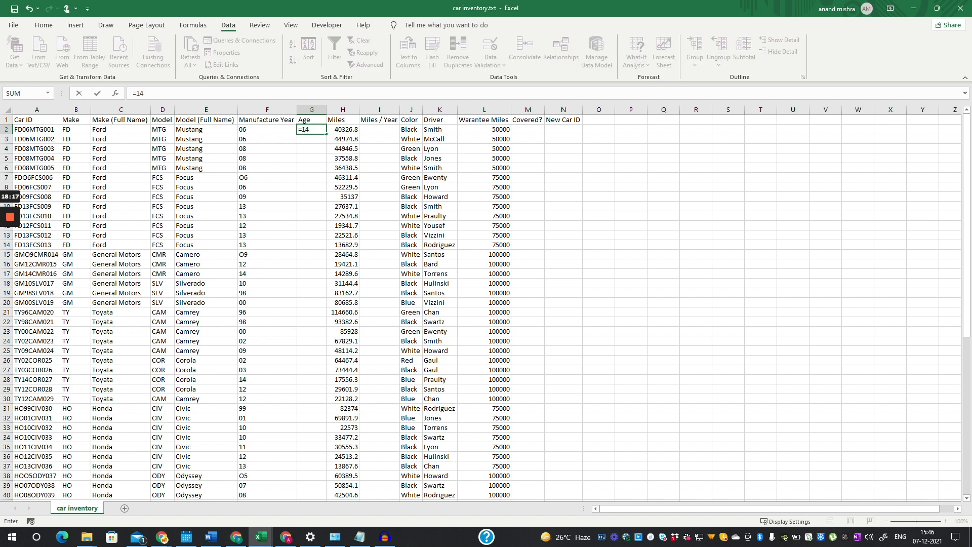
text(-)
key(Left)
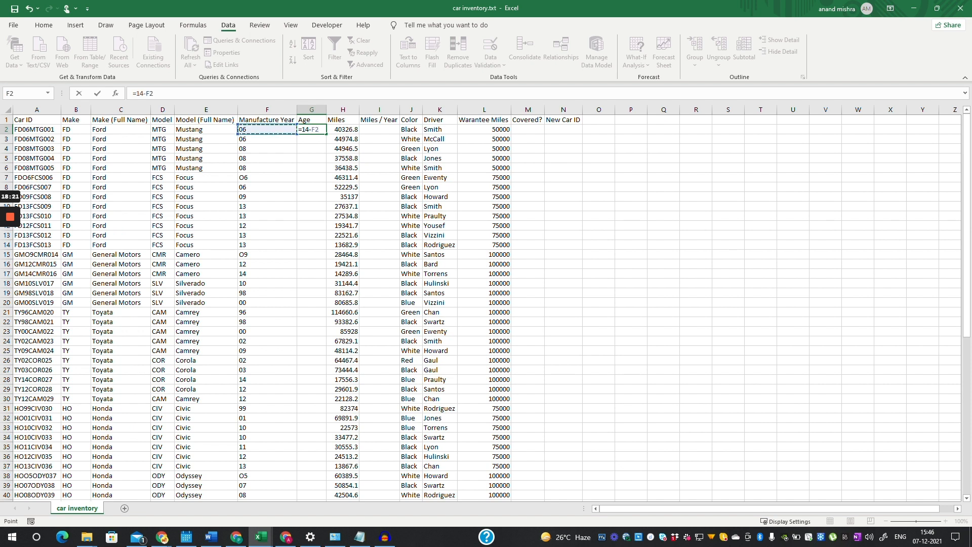
key(Return)
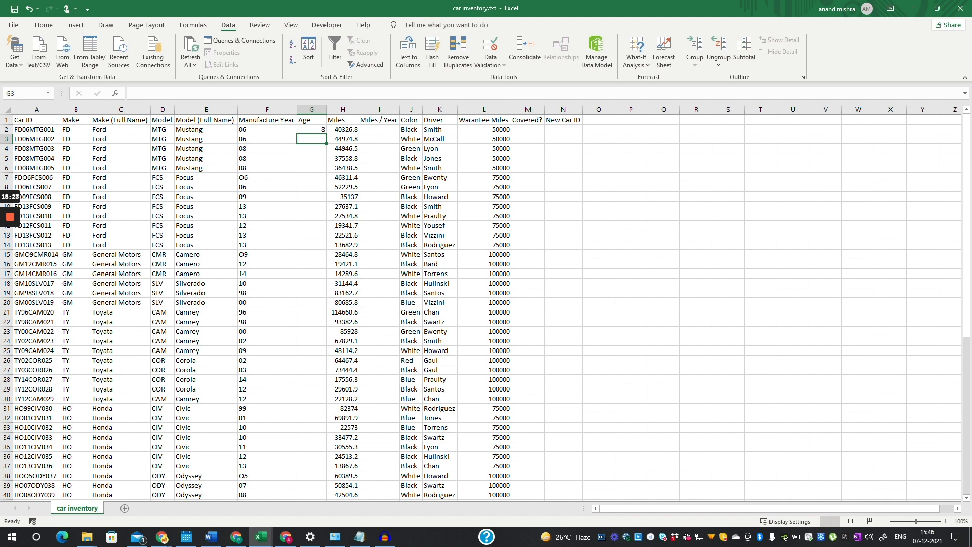
key(Up)
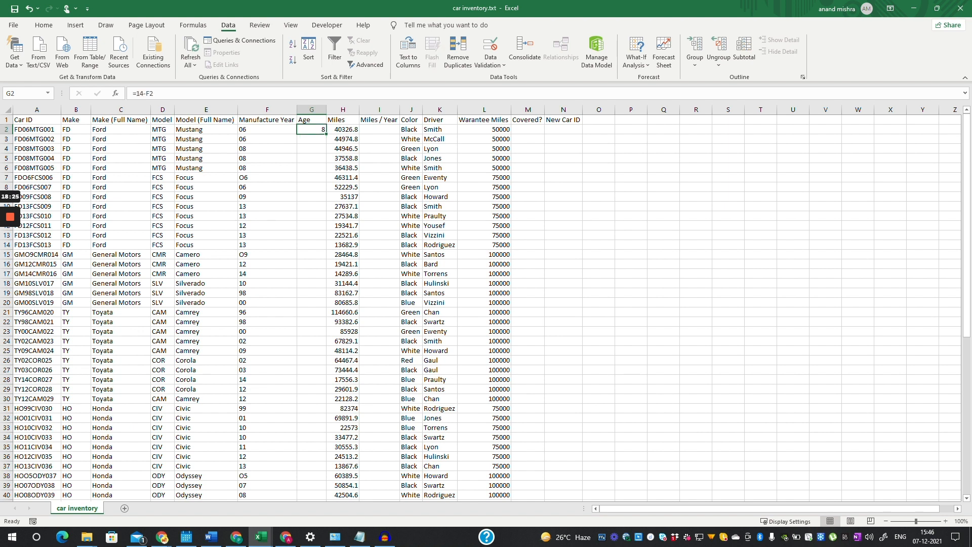
drag(326, 133, 326, 480)
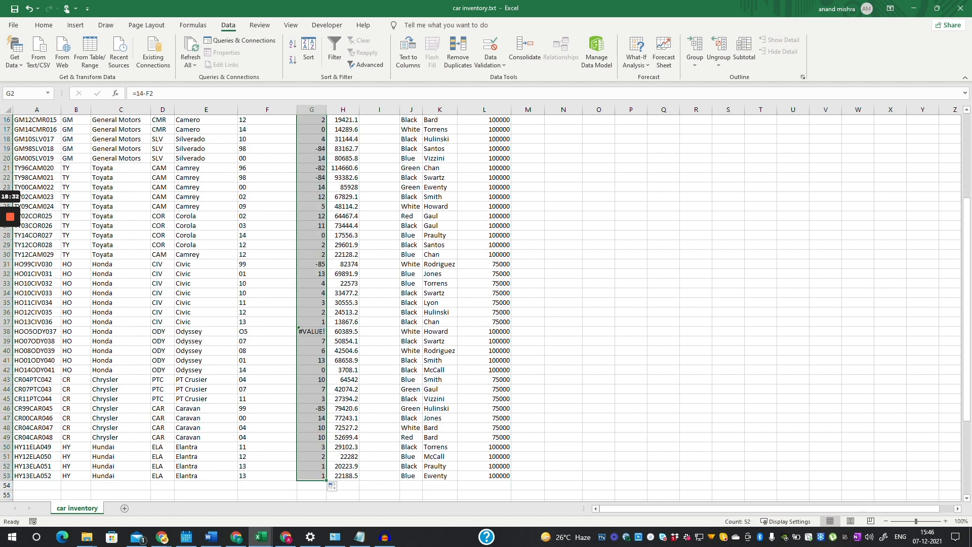
scroll(486, 307, up, 5)
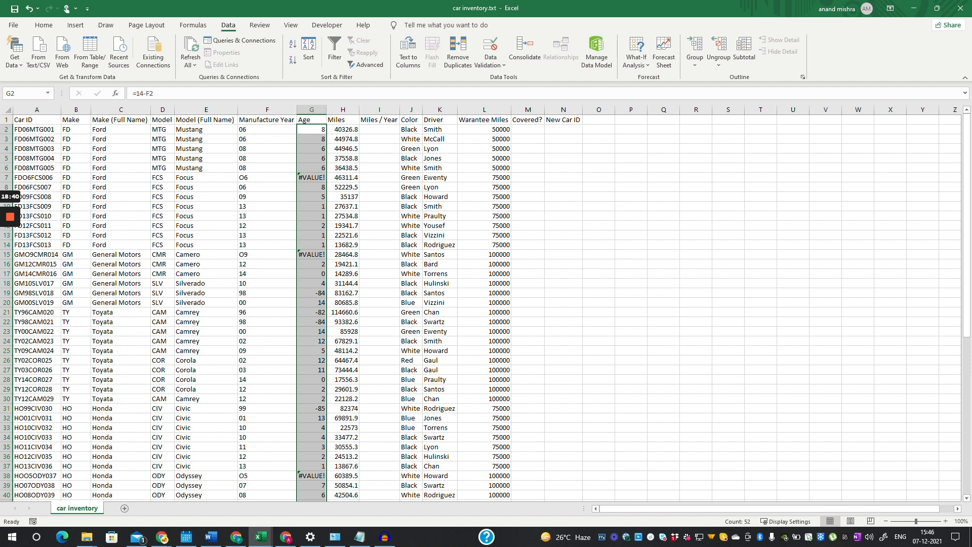
click(311, 178)
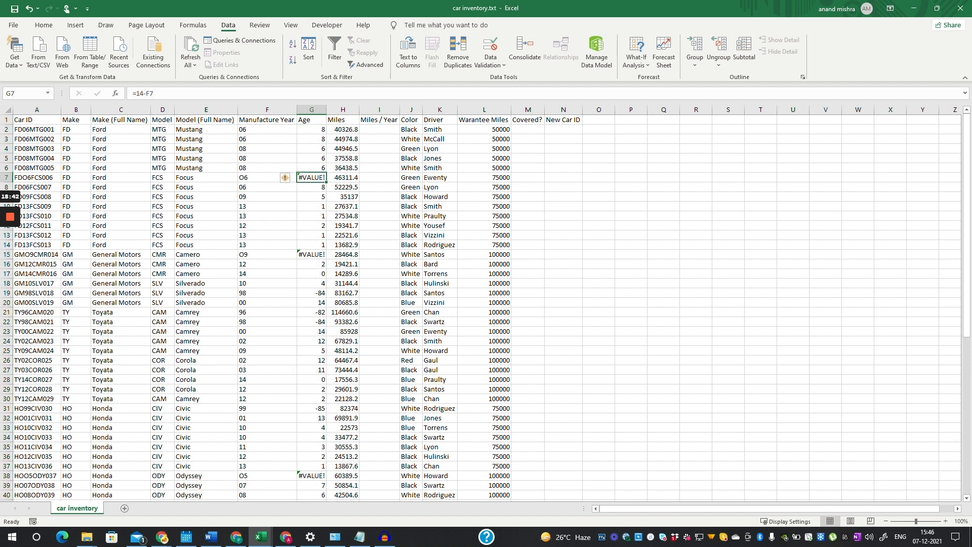
mouse_move(286, 181)
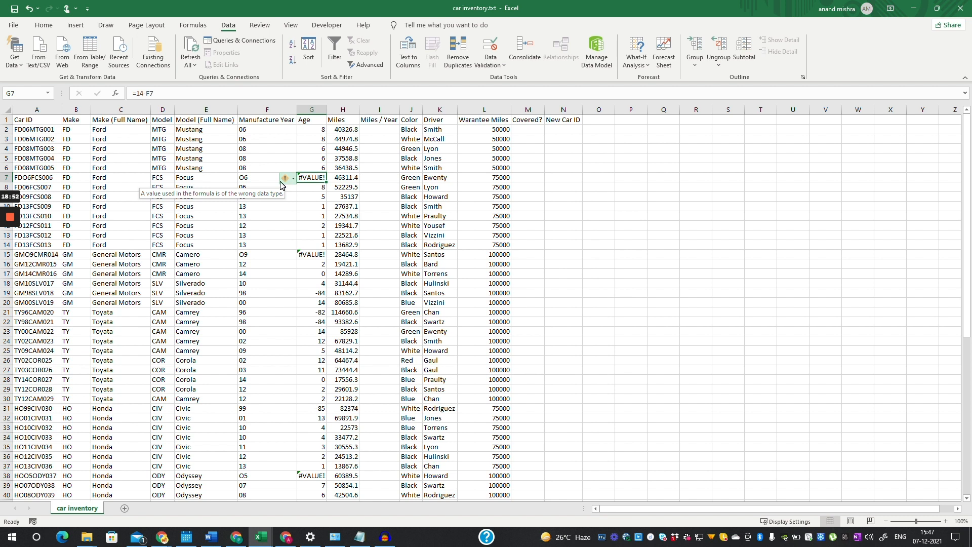
key(Up)
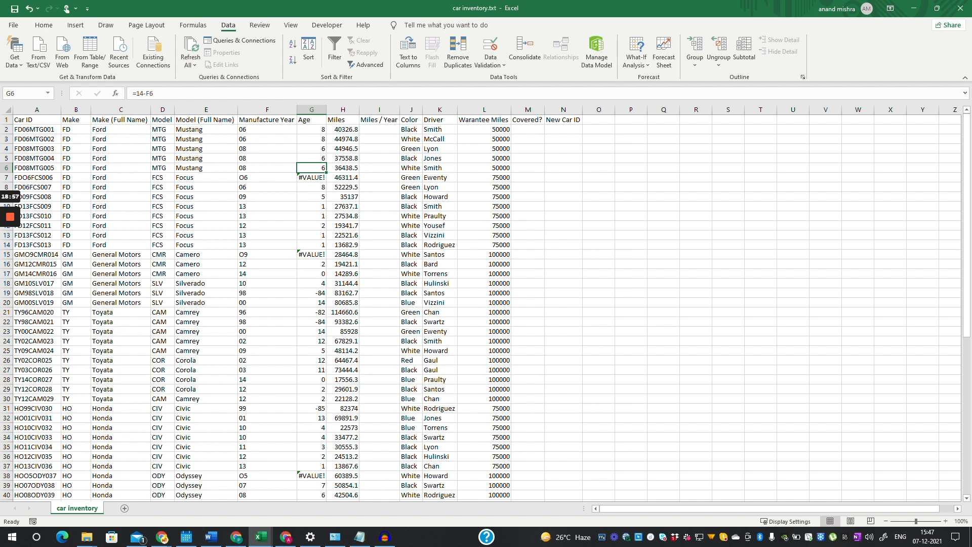
click(268, 177)
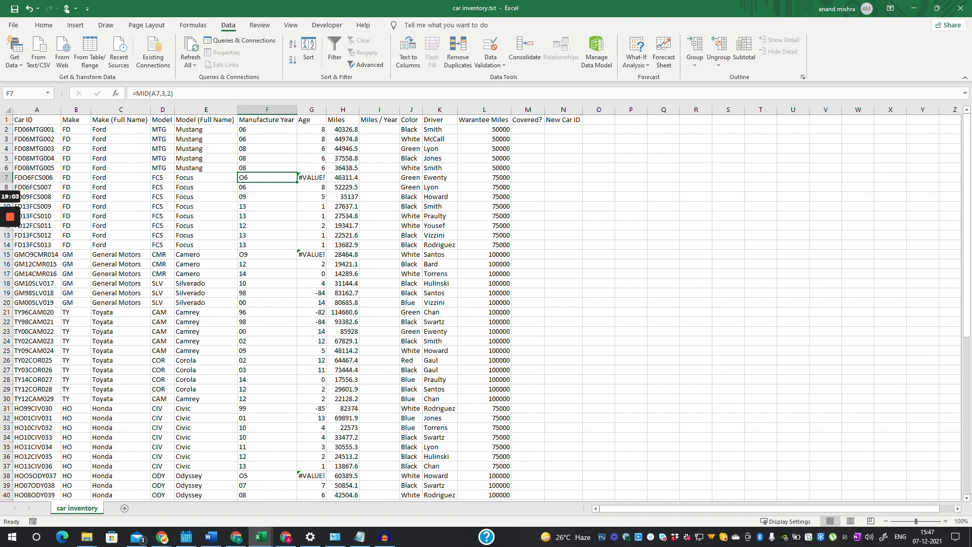
- Correct the row 7 Car ID to FD06FCS006, replacing the letter O with zero
click(36, 178)
click(147, 93)
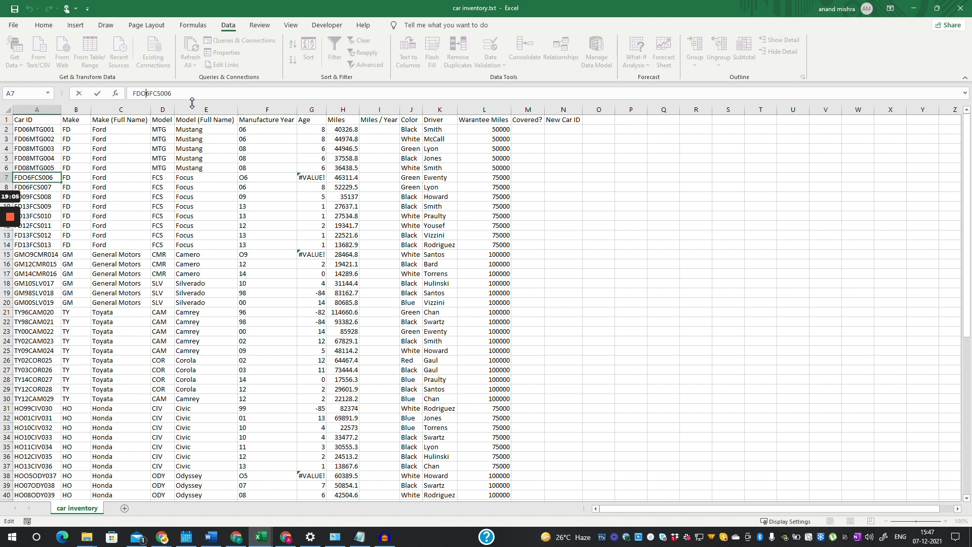
key(BackSpace)
text(0)
key(Return)
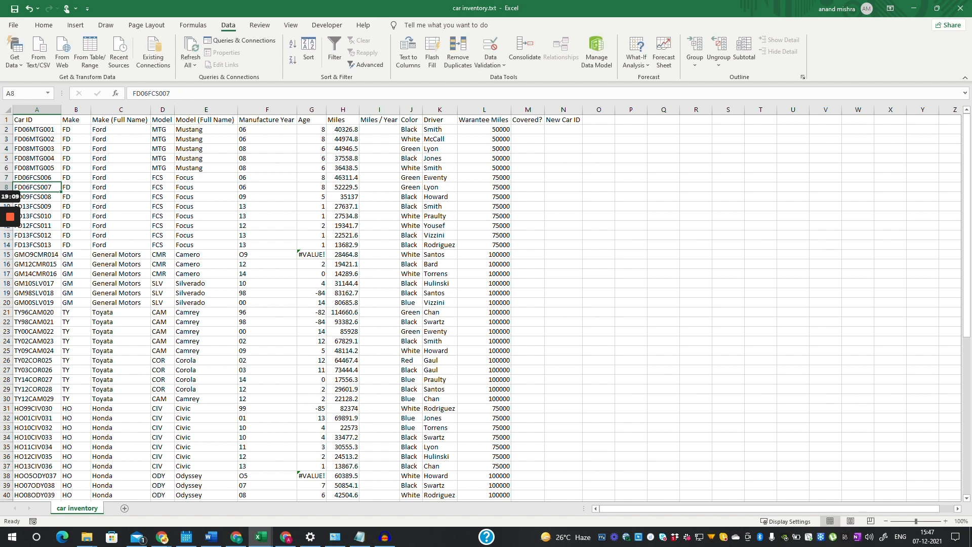
- Correct the row 15 Car ID from GMO9CMR014 to GM09CMR014
click(267, 254)
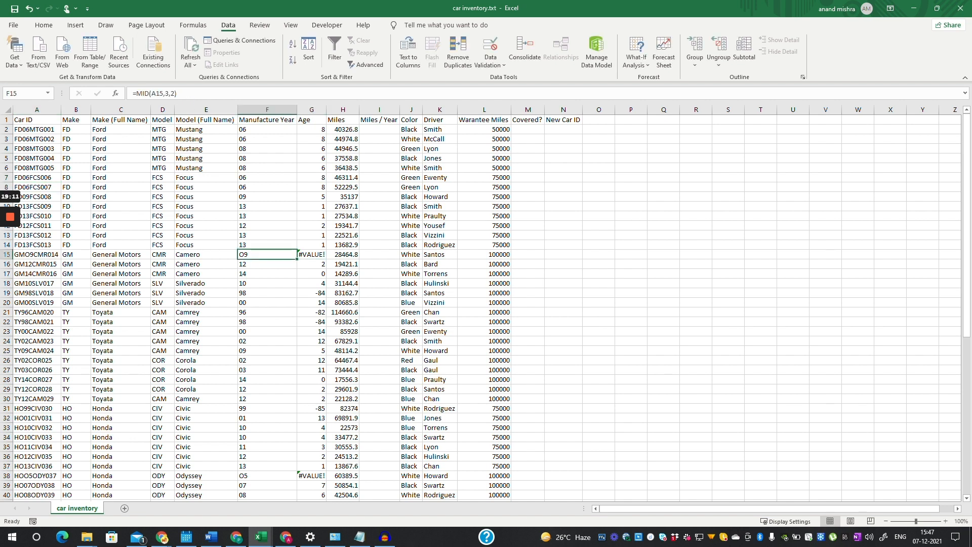
click(36, 254)
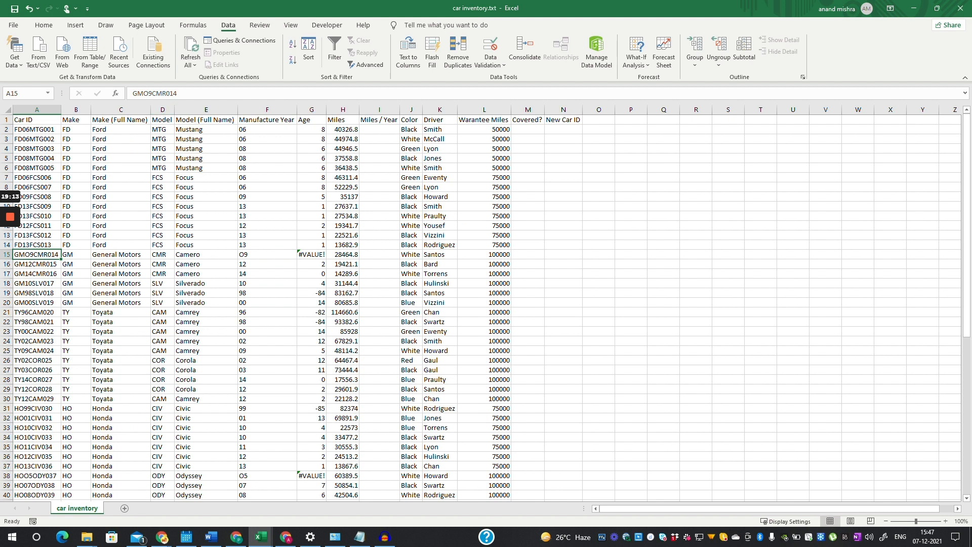
click(149, 93)
key(BackSpace)
text(0)
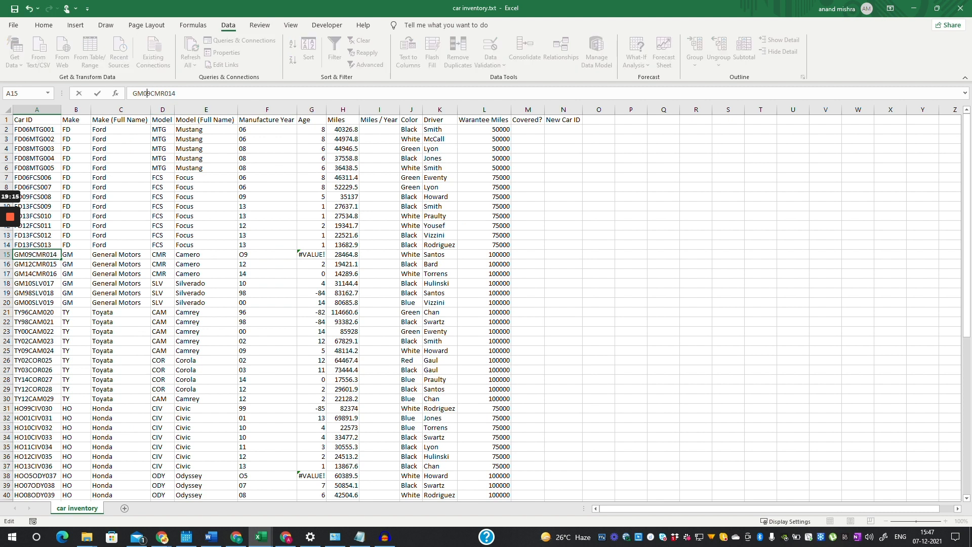
key(Return)
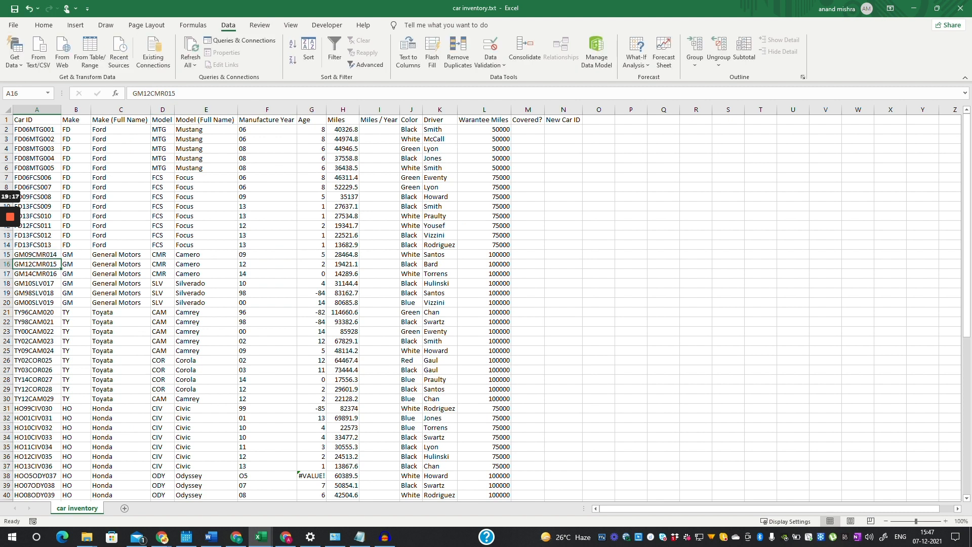
- Correct the row 38 Car ID from HOO5ODY037 to HO05ODY037
scroll(206, 355, down, 4)
click(206, 360)
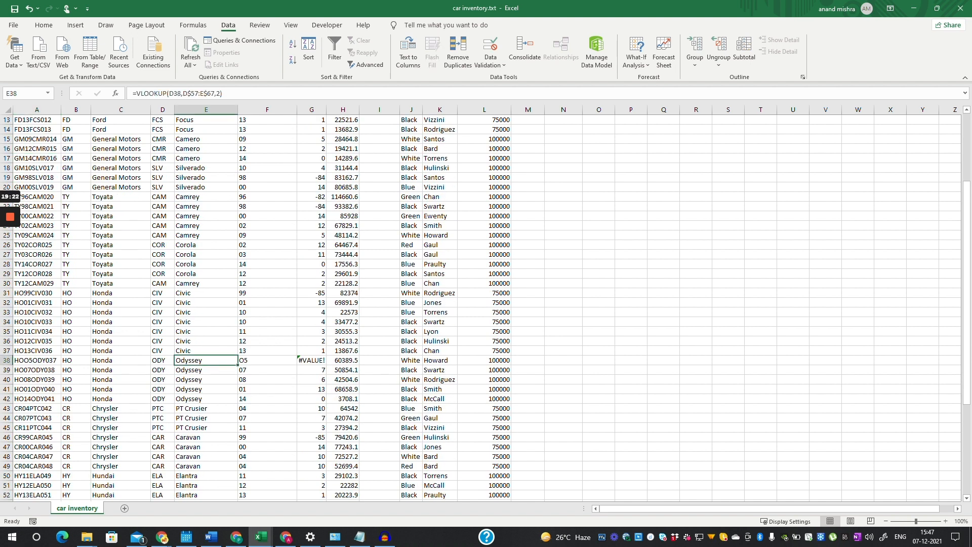
click(267, 360)
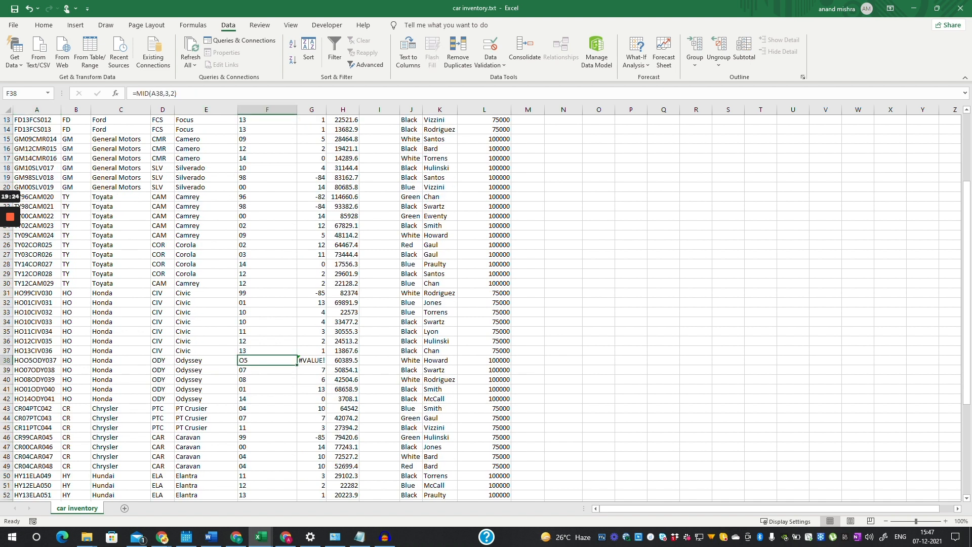
click(36, 360)
click(148, 93)
key(BackSpace)
text(0)
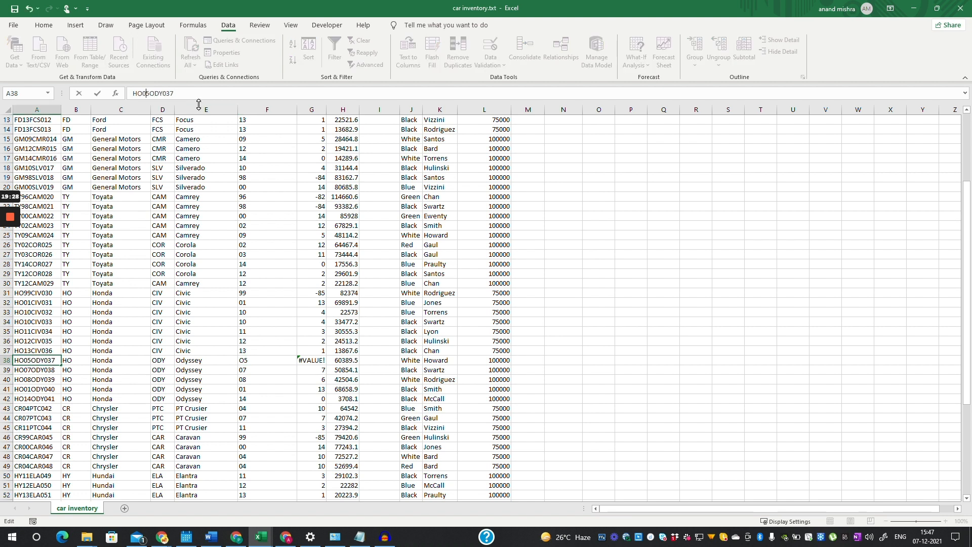
key(Return)
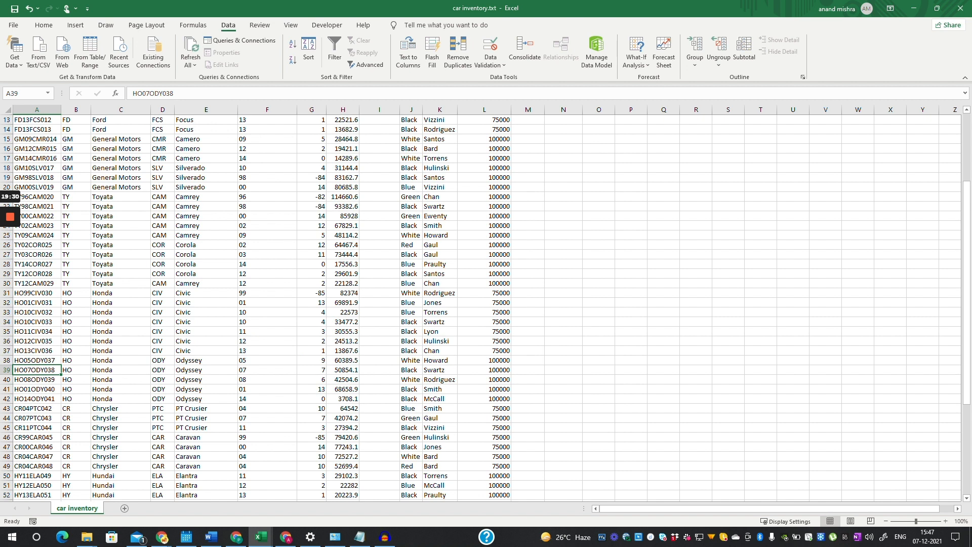
scroll(200, 104, down, 1)
scroll(486, 303, down, 1)
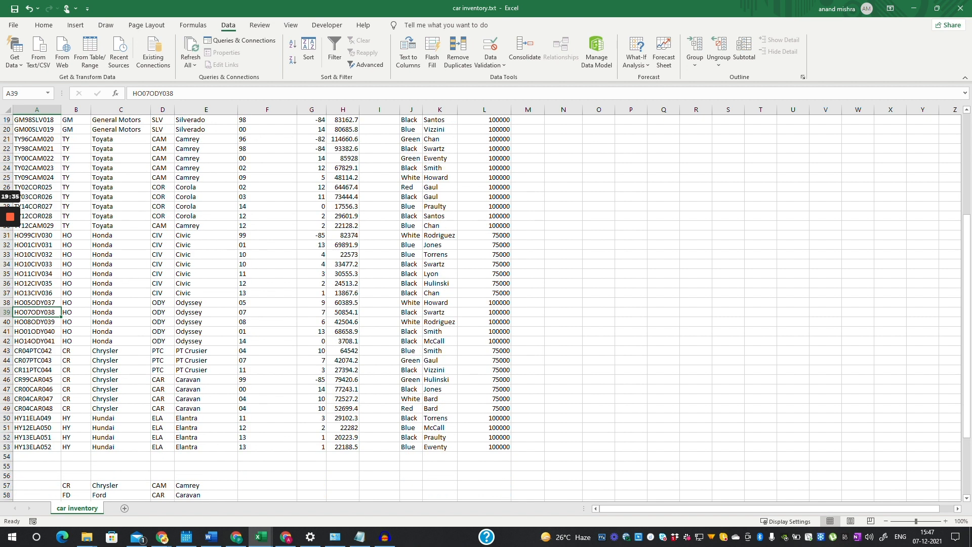
scroll(487, 304, up, 2)
drag(967, 286, 967, 202)
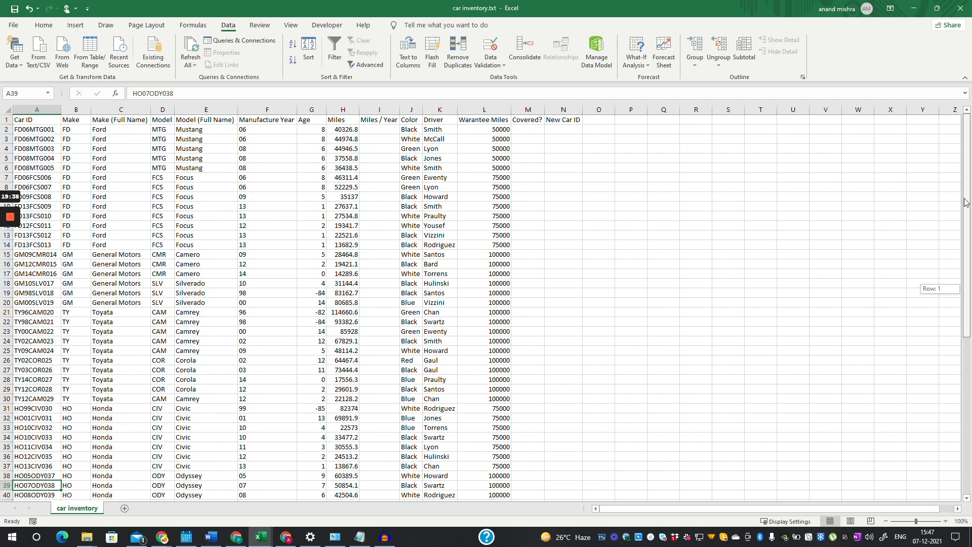
click(311, 130)
key(Down)
key(Down)
key(Down)
key(Down)
key(Down)
key(Down)
key(Down)
key(Down)
key(Down)
key(Down)
key(Down)
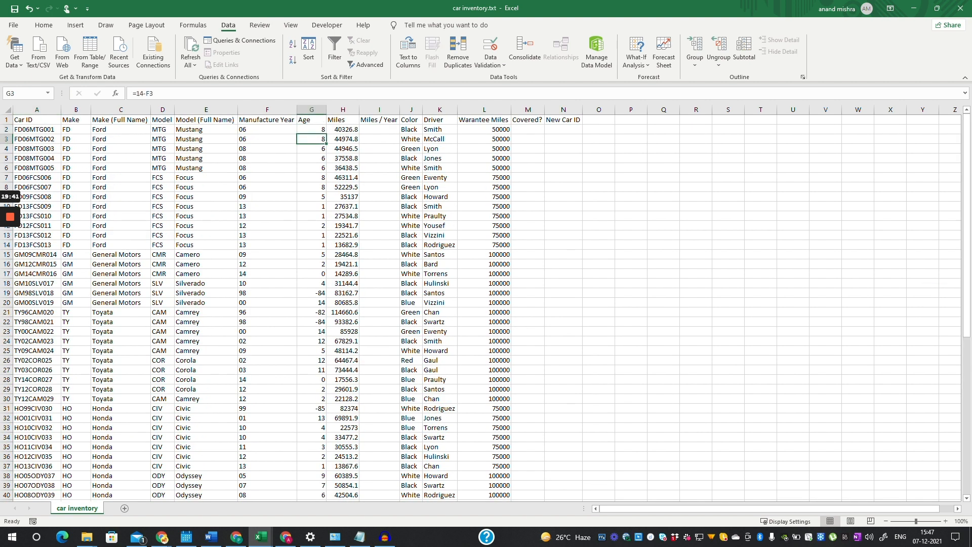
key(Down)
key(Down)
key(Down)
key(Down)
key(Down)
key(Down)
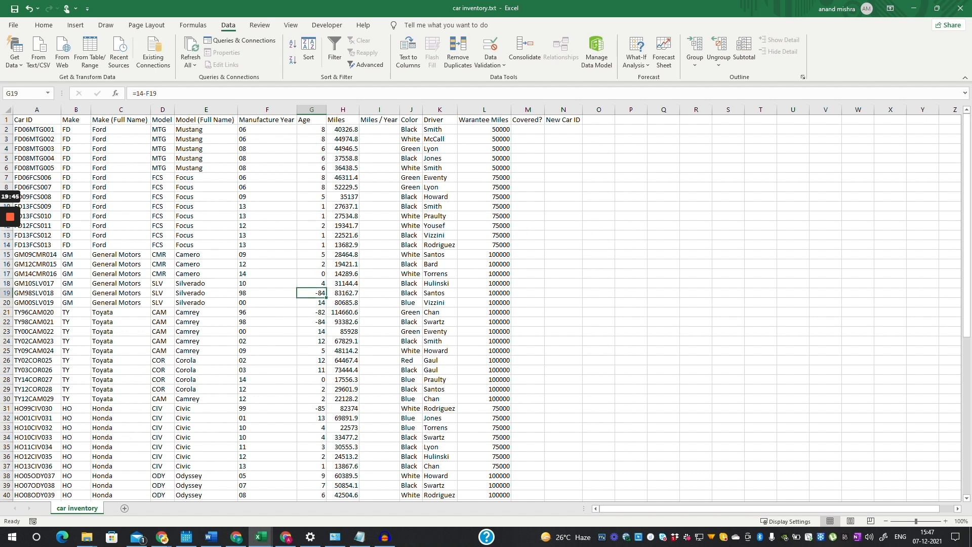
key(Left)
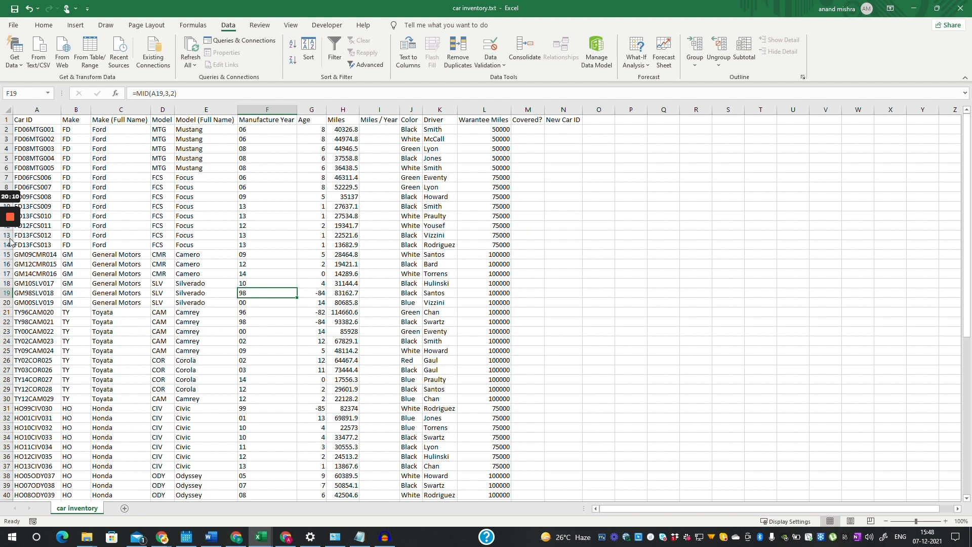
- Start G2's Age formula as an IF testing whether 14 minus F2 is below 0
click(311, 129)
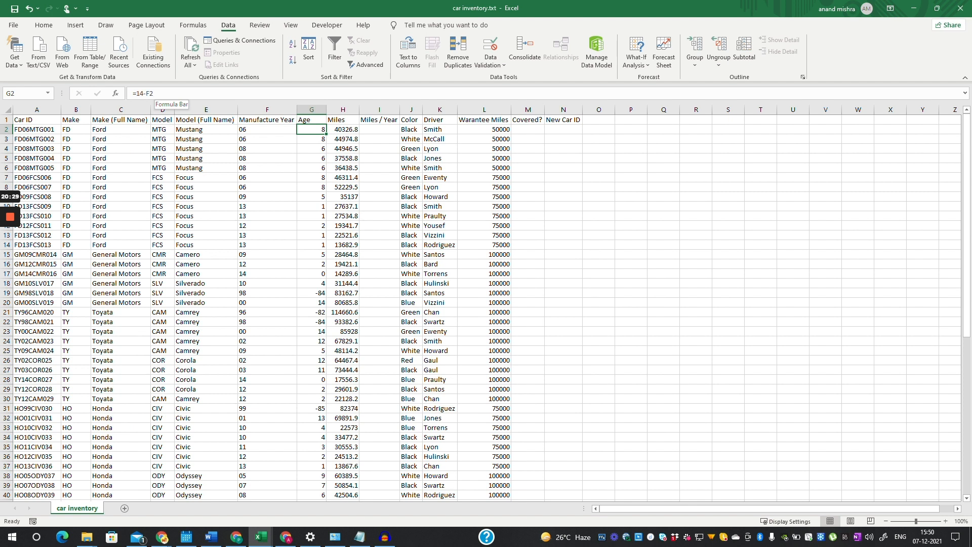
drag(154, 93, 136, 93)
text(if)
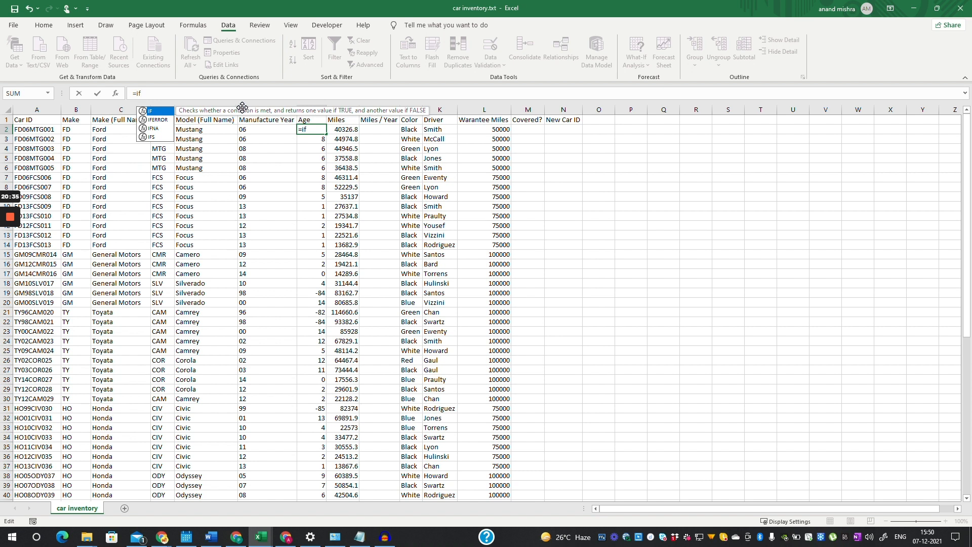
text(()
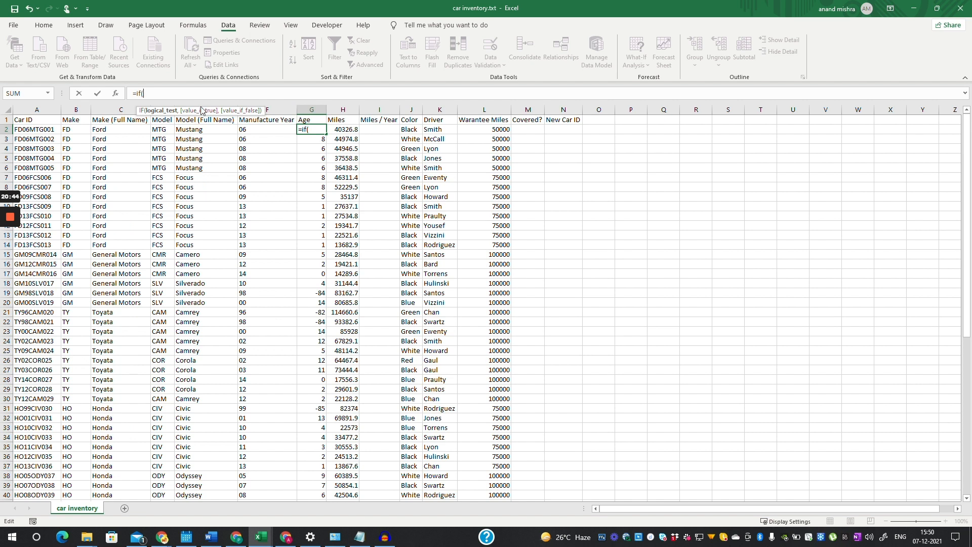
click(267, 129)
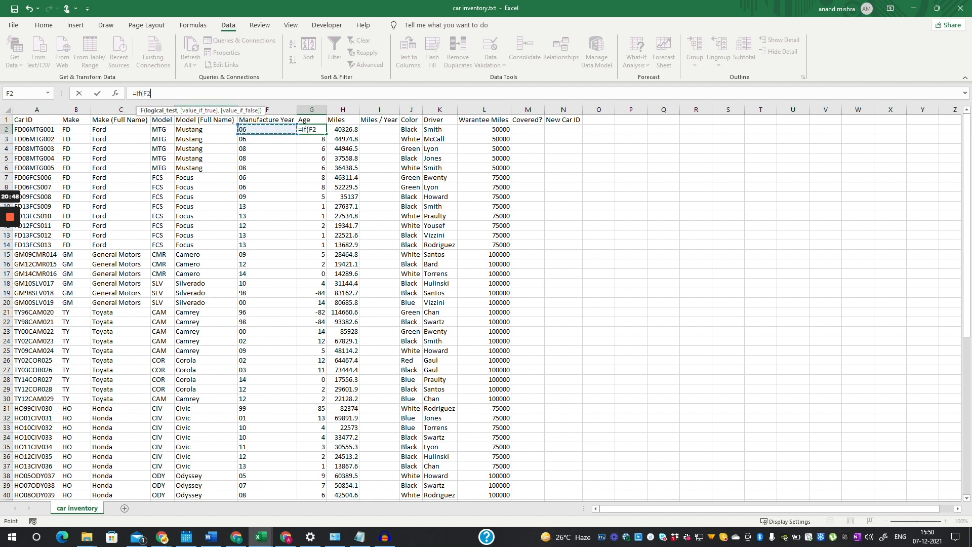
key(BackSpace)
key(BackSpace)
text(14-6)
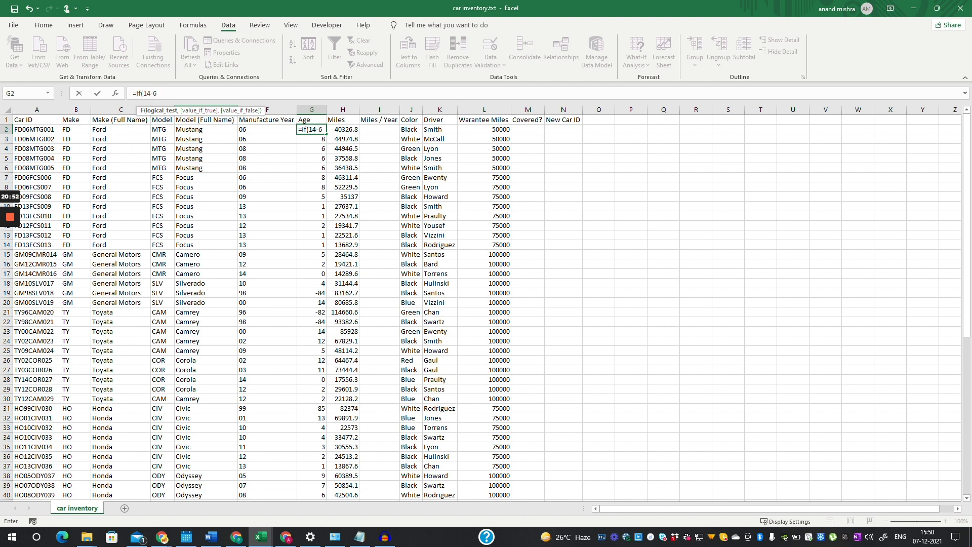
key(BackSpace)
click(268, 129)
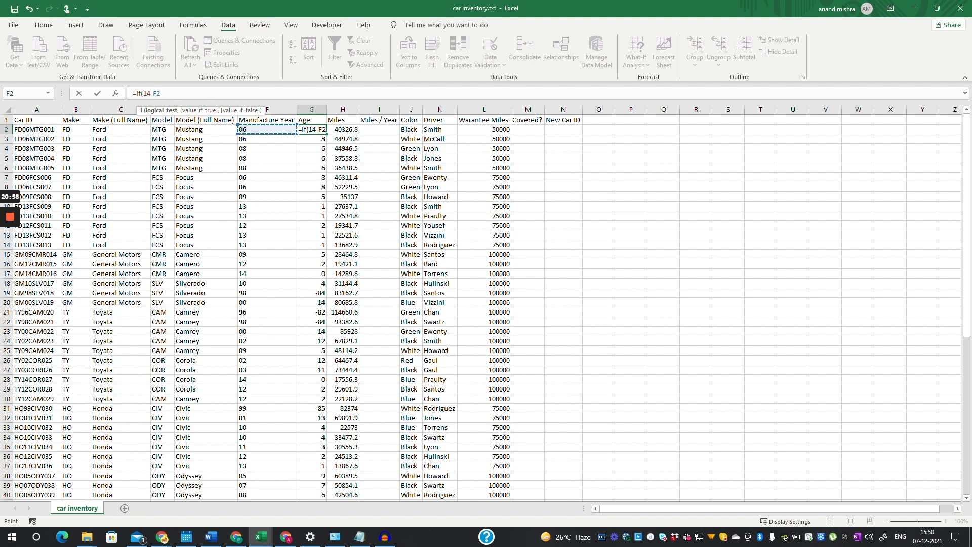
text(<0,)
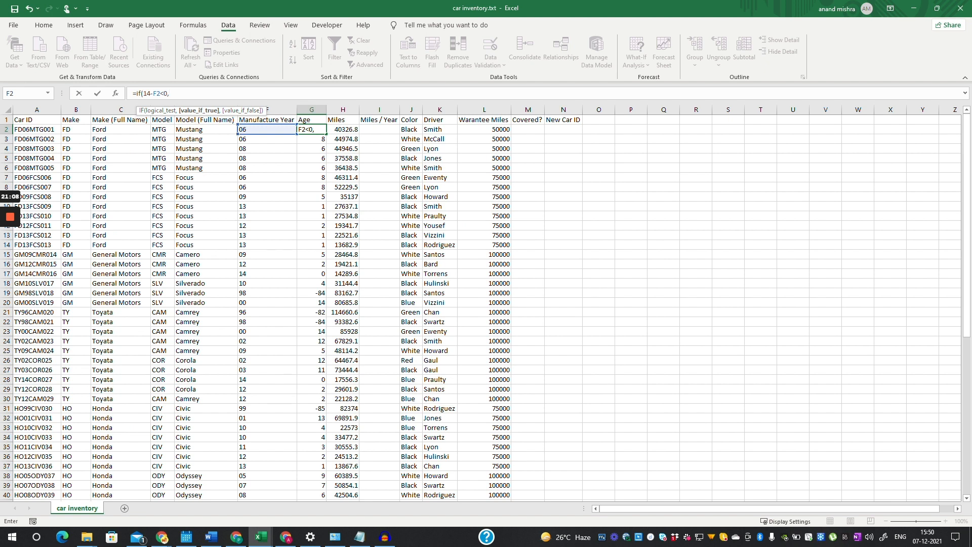
- Complete it as =IF(14-F2<0,100-F2+14,14-F2) and confirm the first Age
text(100-)
key(Left)
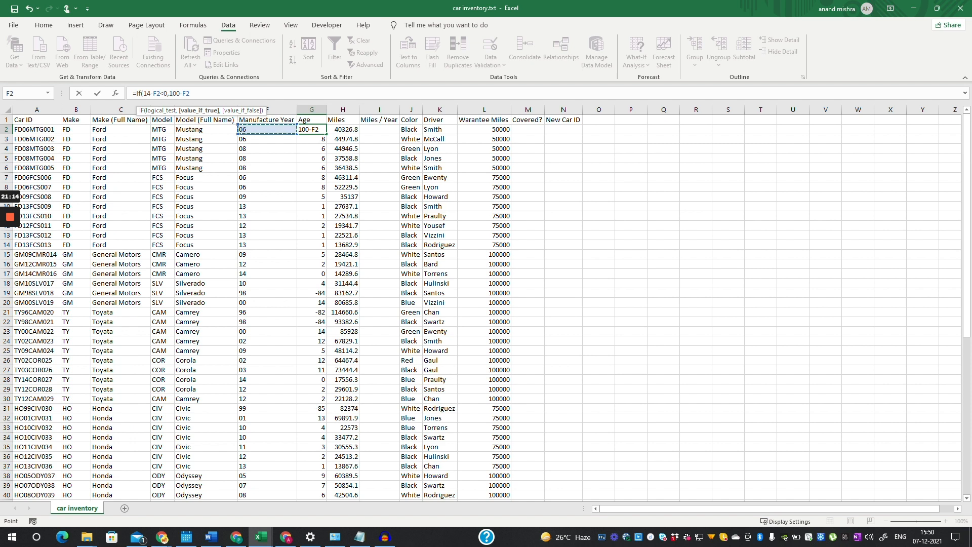
text(+14,)
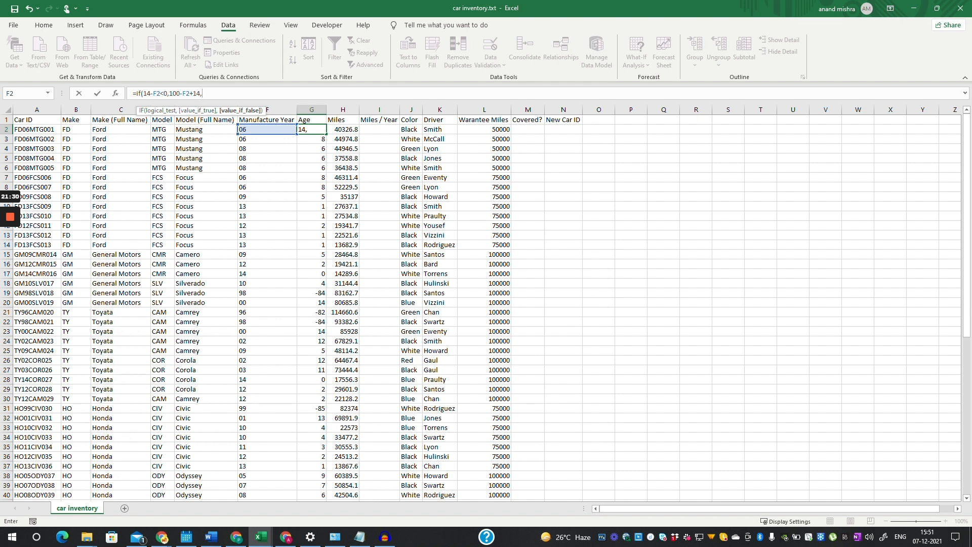
text(14)
text(_)
key(Left)
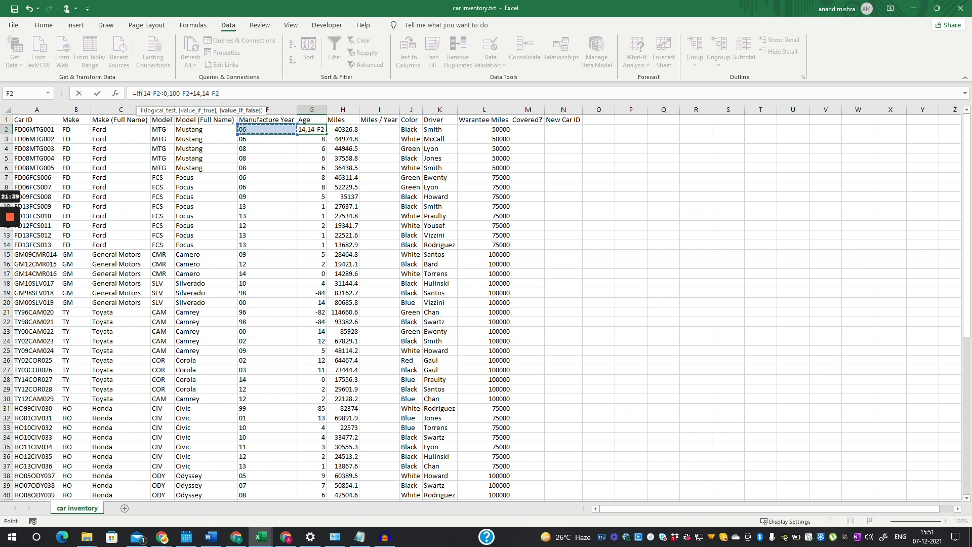
text())
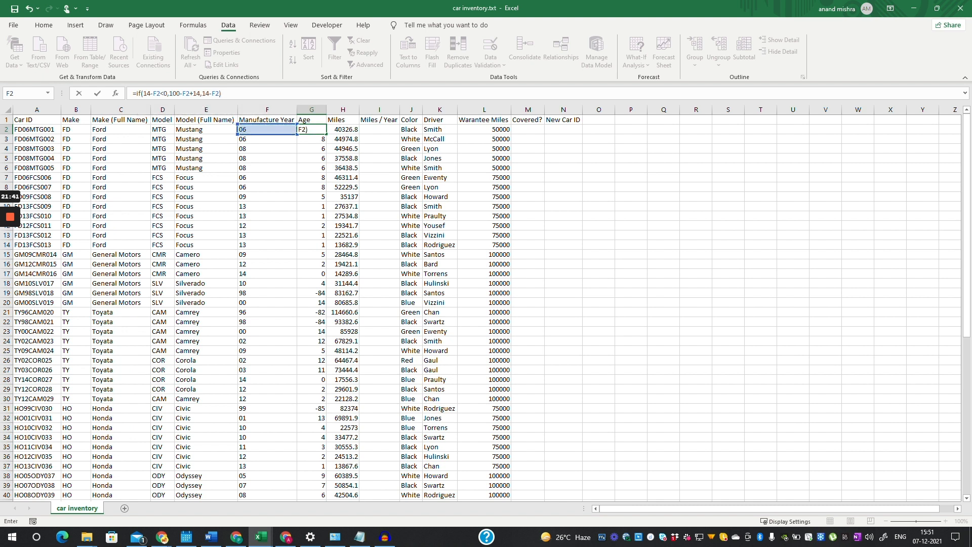
key(Return)
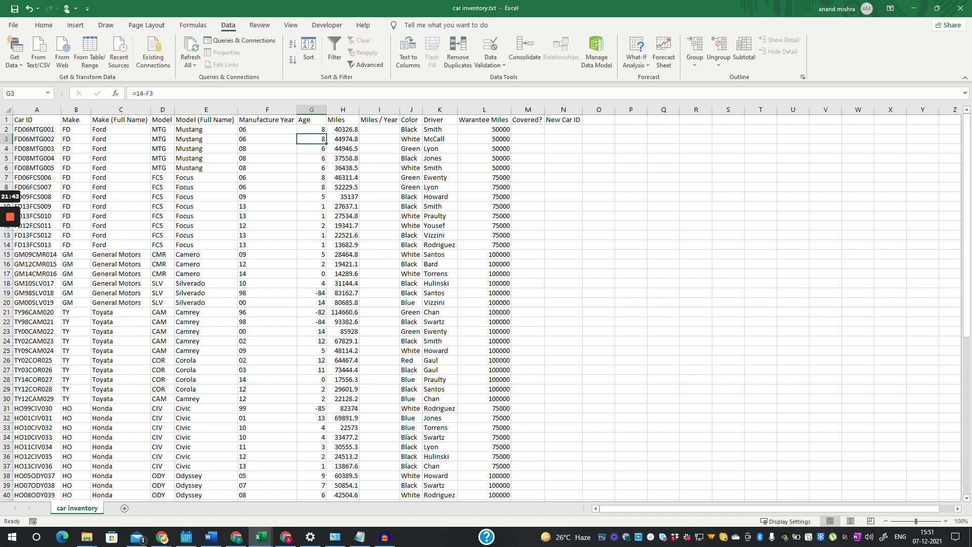
click(311, 130)
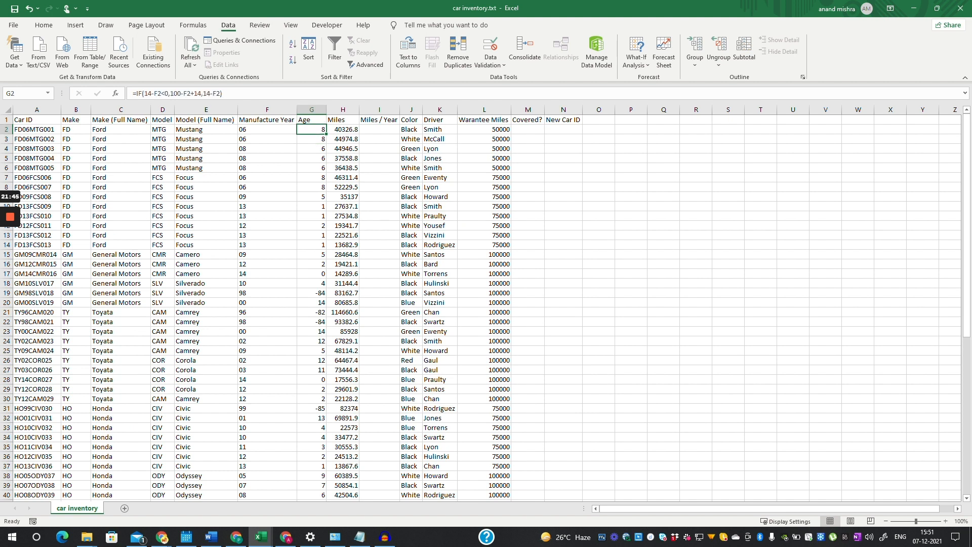
click(312, 139)
- Fill G2's IF Age formula down to row 53 and spot-check the copy in row 17
click(311, 129)
drag(326, 134, 324, 296)
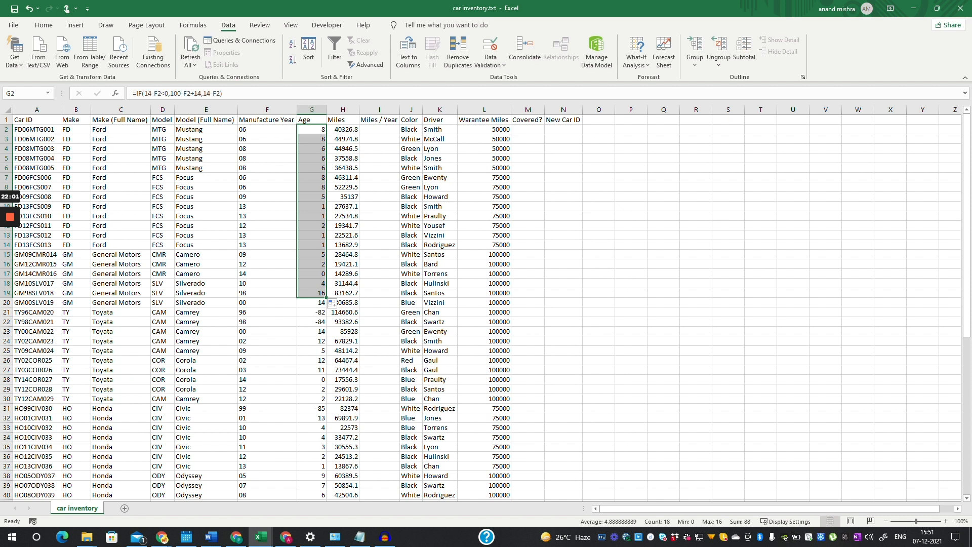
drag(326, 297, 324, 490)
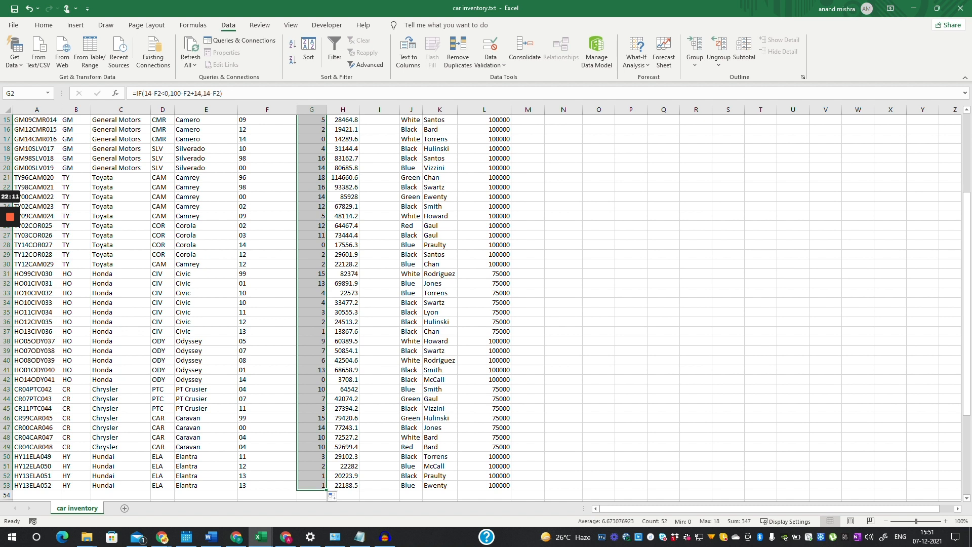
scroll(487, 304, up, 5)
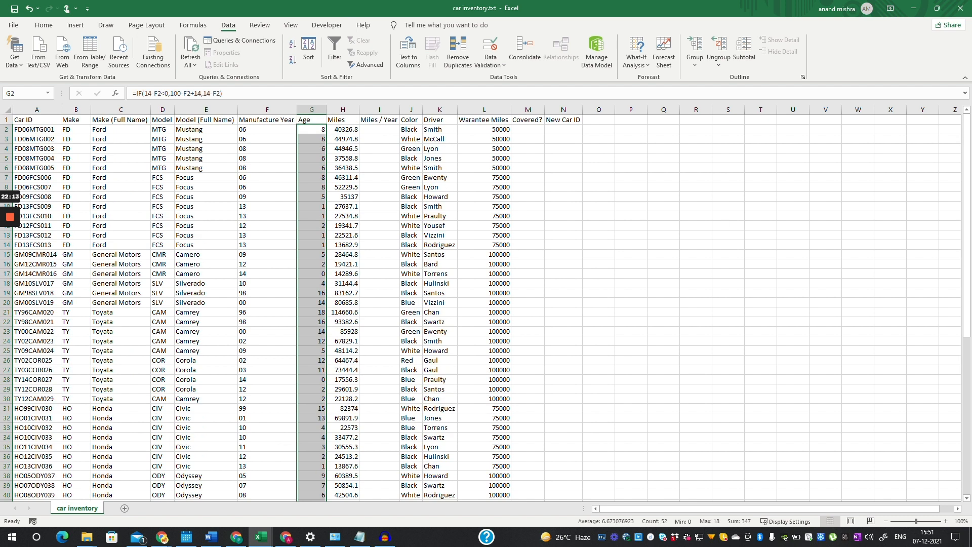
click(312, 274)
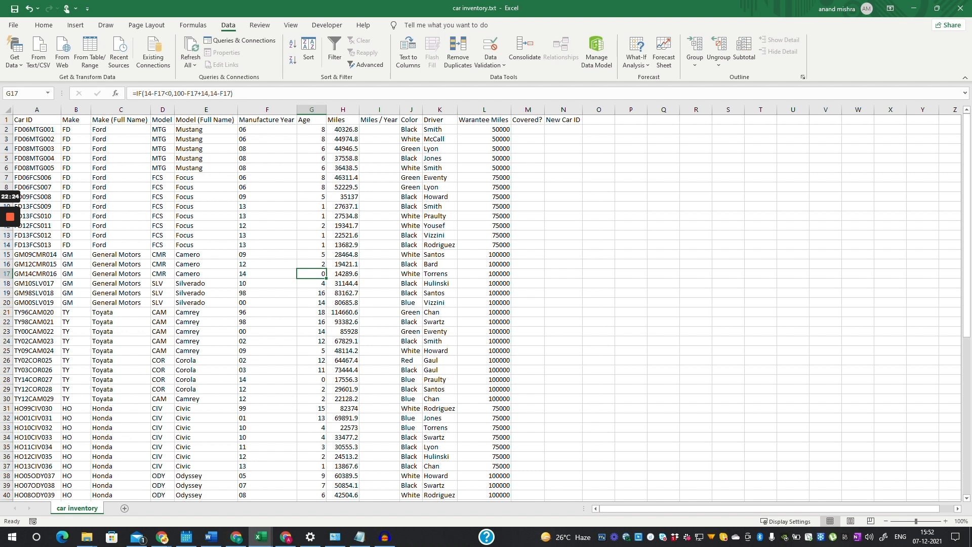
click(311, 130)
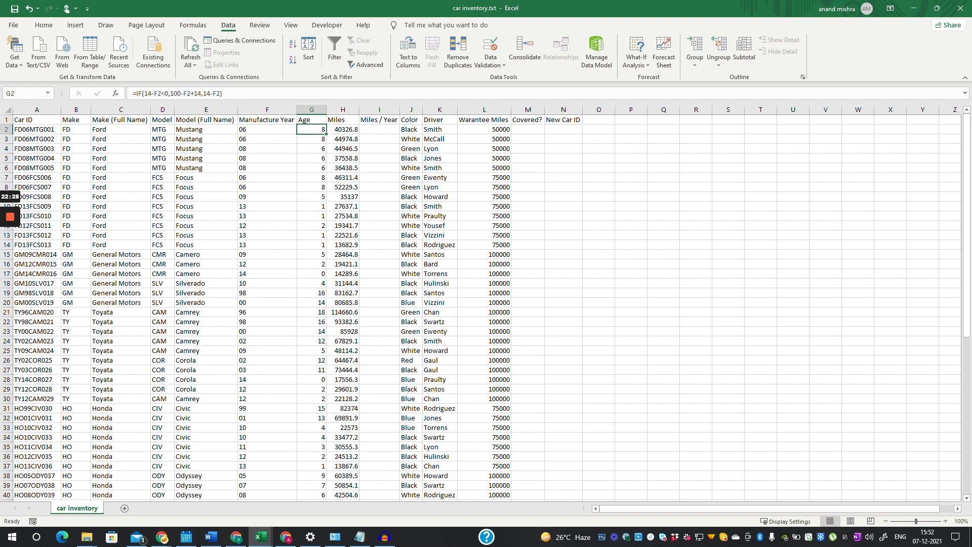
click(343, 130)
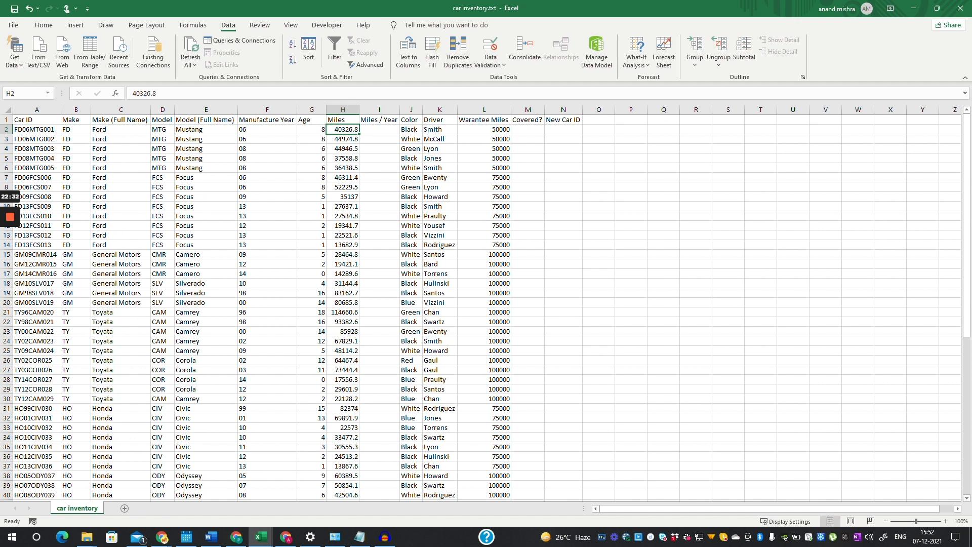
- Enter =H2/G2 in I2 and fill it down to row 53
click(379, 129)
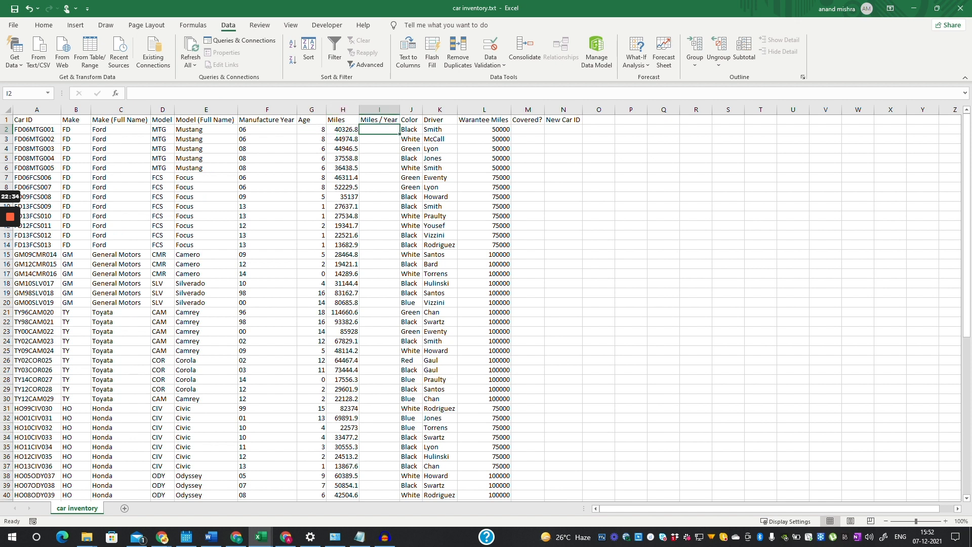
text(=)
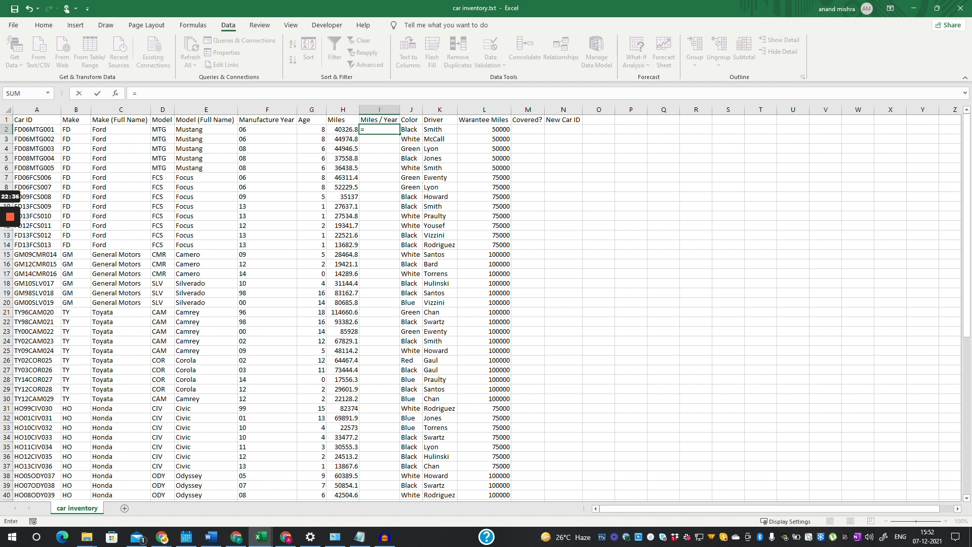
click(343, 130)
text(/)
click(311, 129)
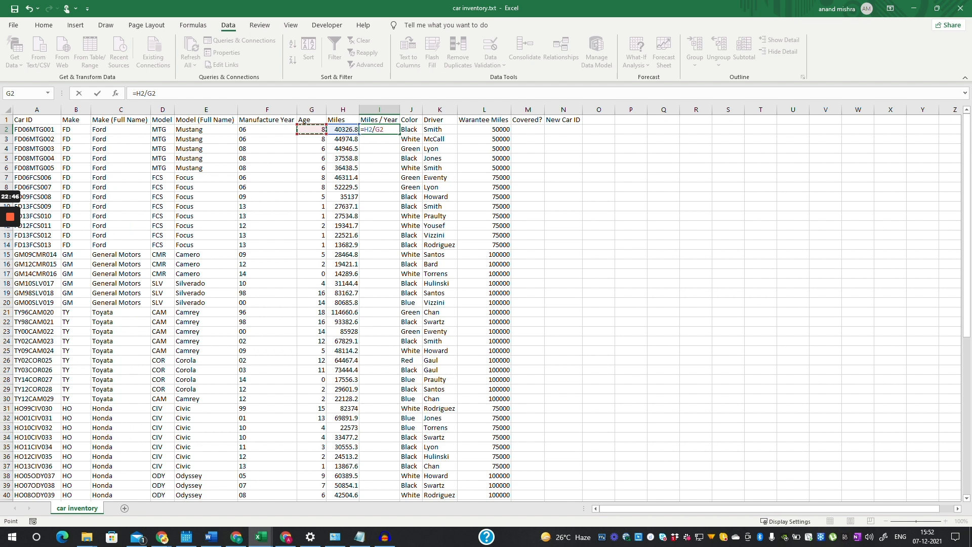
key(Return)
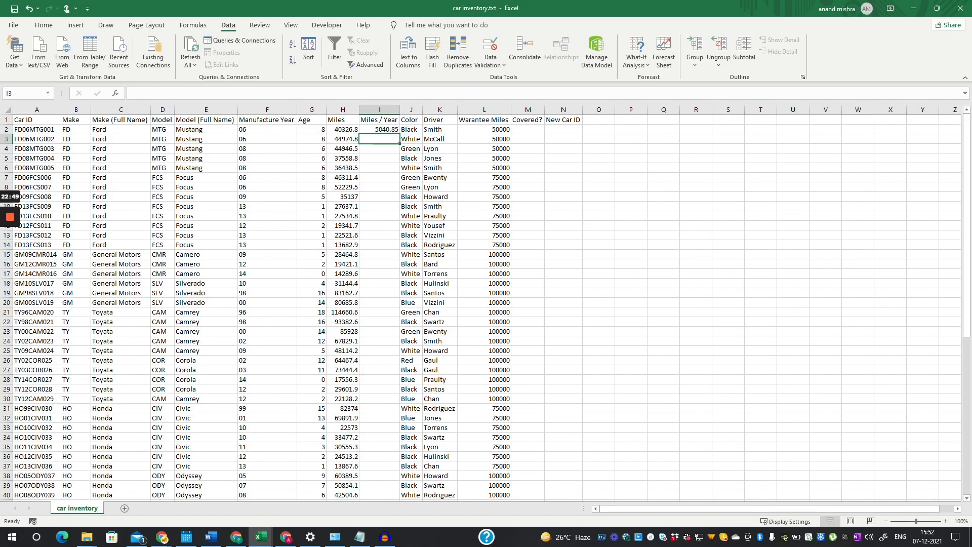
click(379, 129)
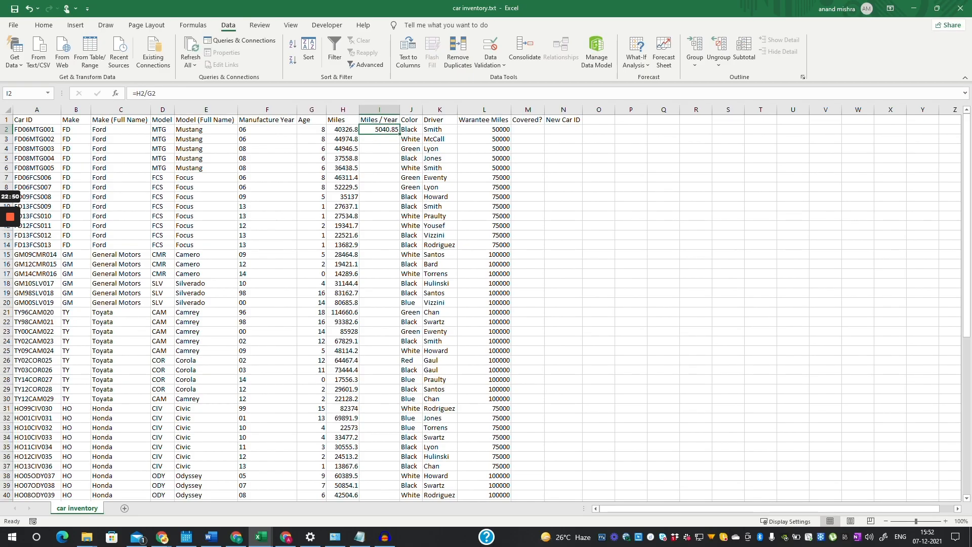
drag(399, 134, 392, 490)
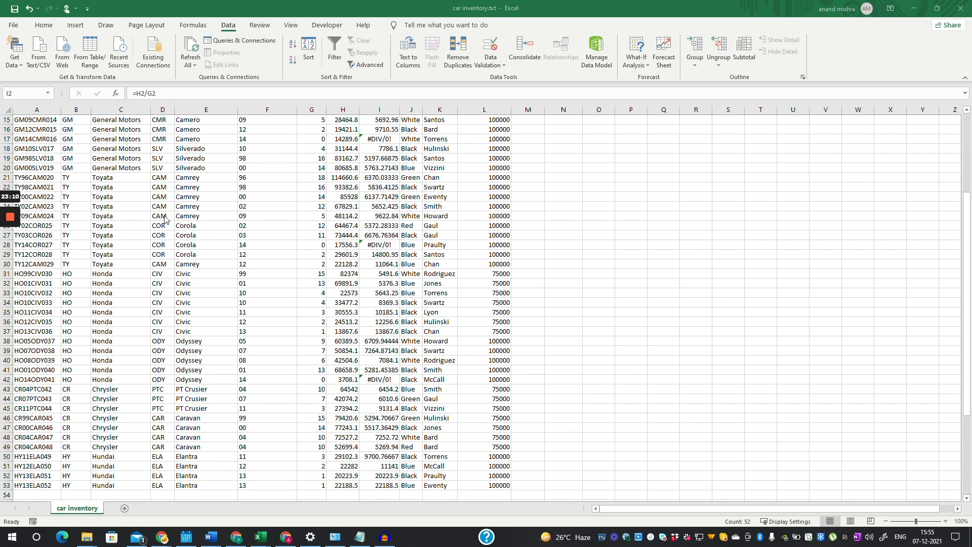
scroll(401, 207, up, 5)
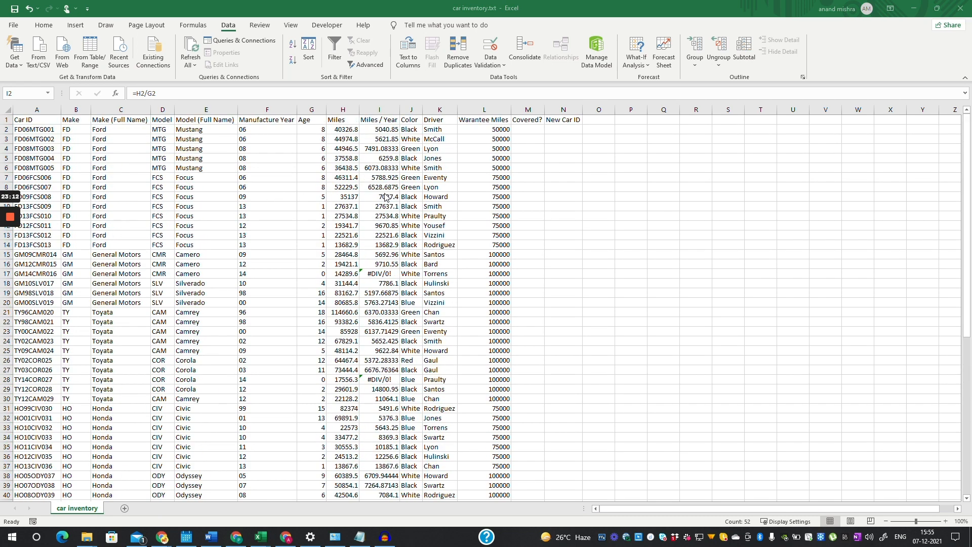
key(Down)
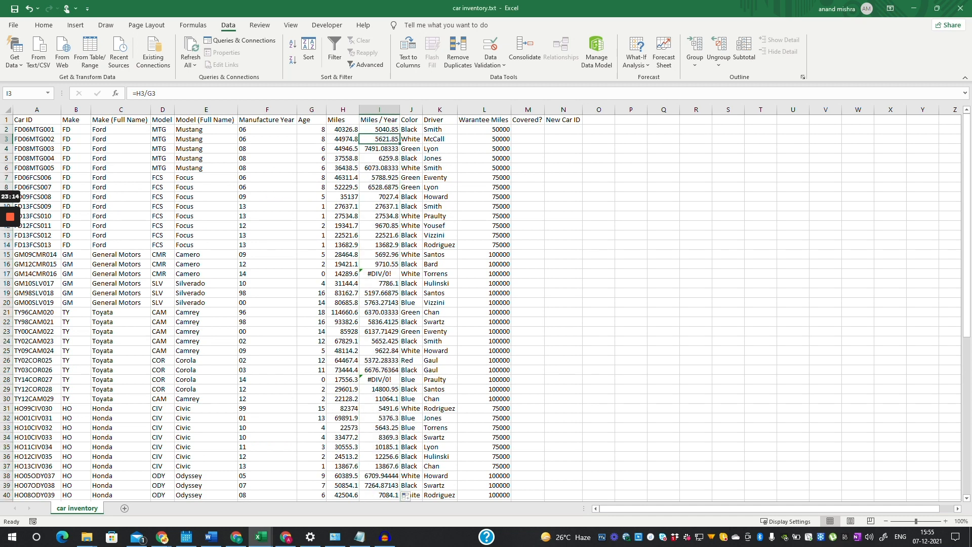
click(379, 274)
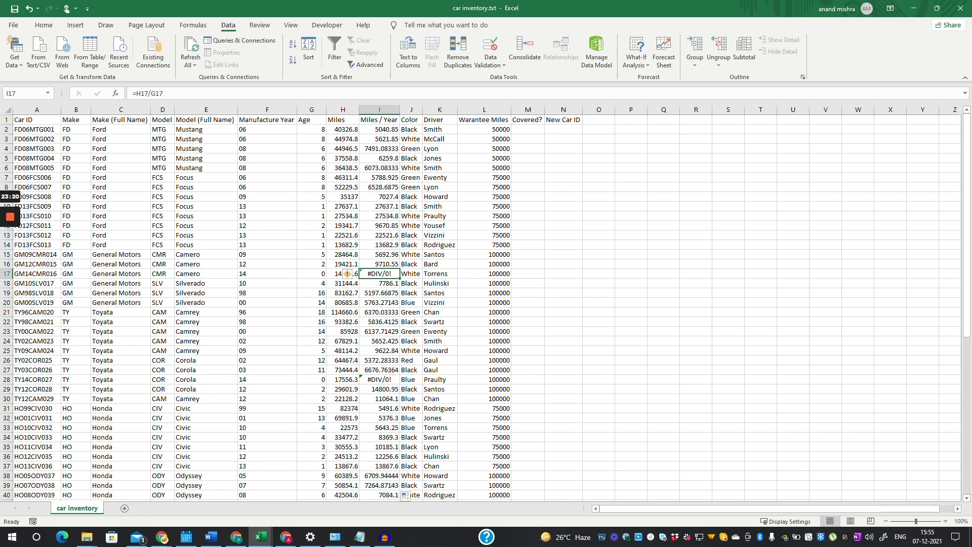
click(267, 274)
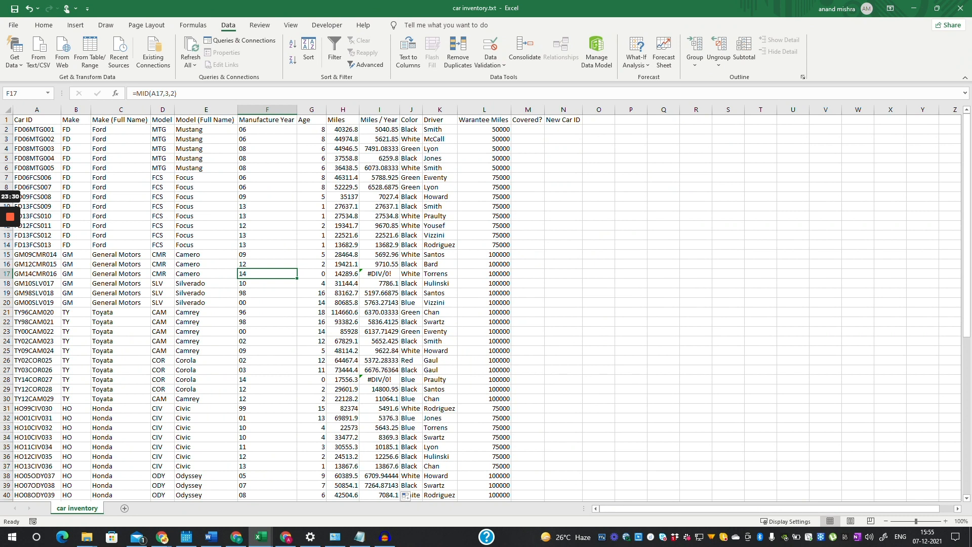
click(343, 274)
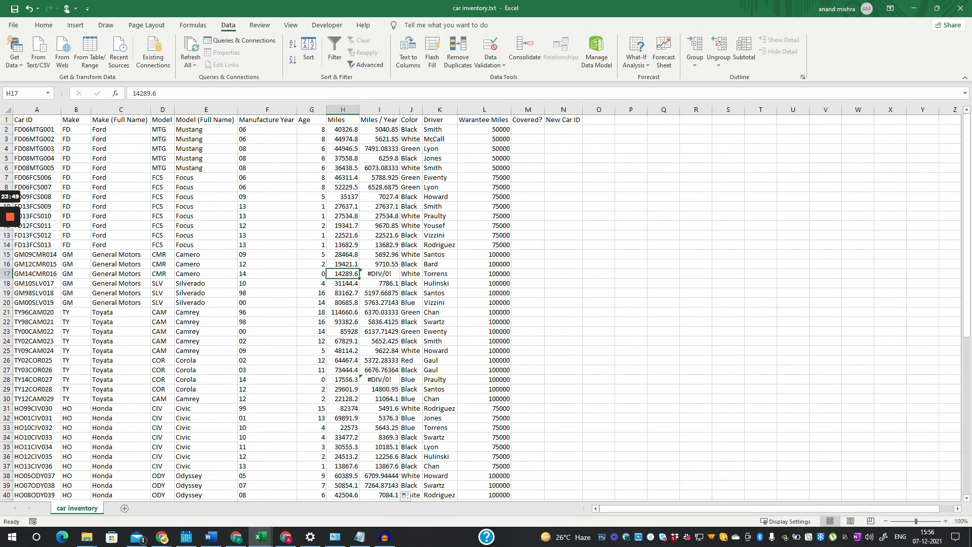
click(379, 129)
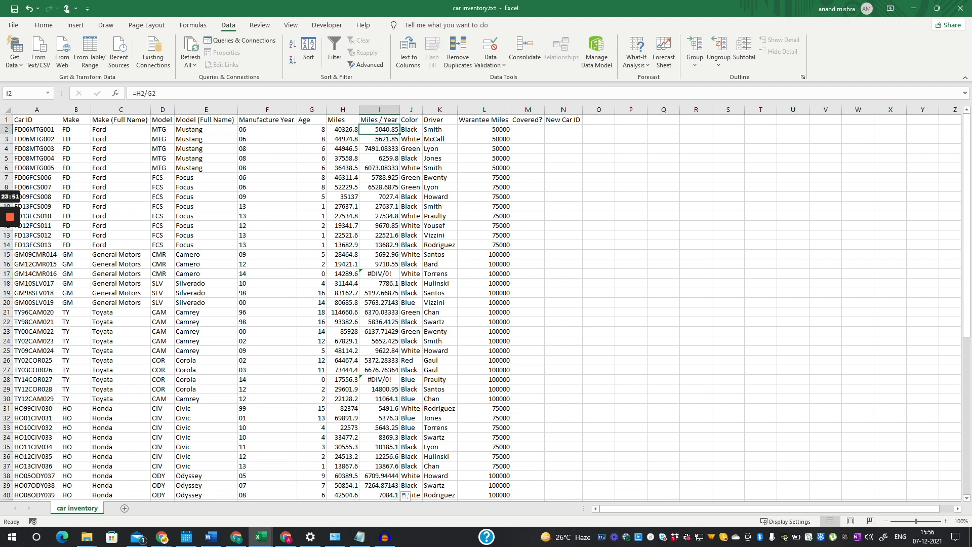
- Change I2 to =H2/(G2+0.5) and fill it down through row 53
key(F2)
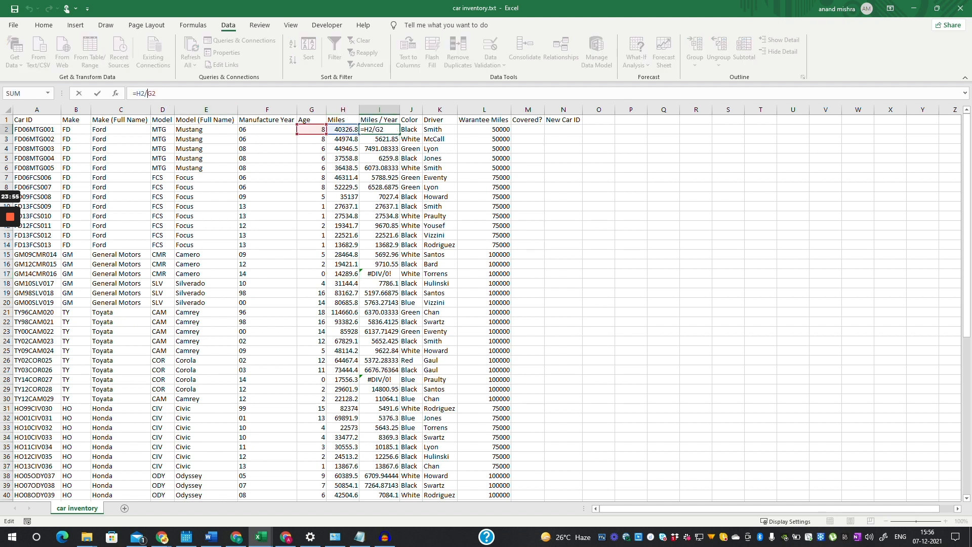
text(()
text(=)
text(+)
text(.5)
key(Return)
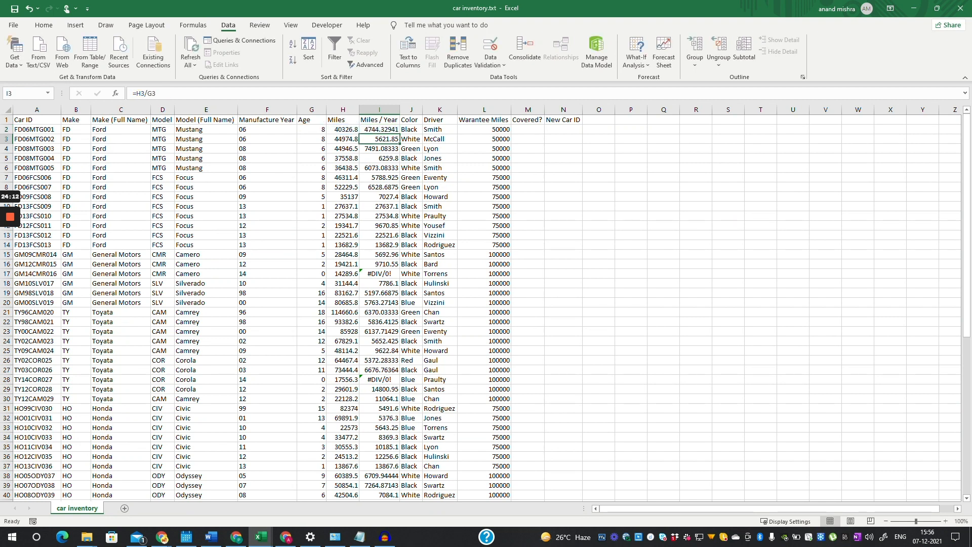
click(379, 130)
mouse_move(399, 134)
mouse_down()
mouse_move(399, 494)
mouse_move(399, 465)
mouse_up()
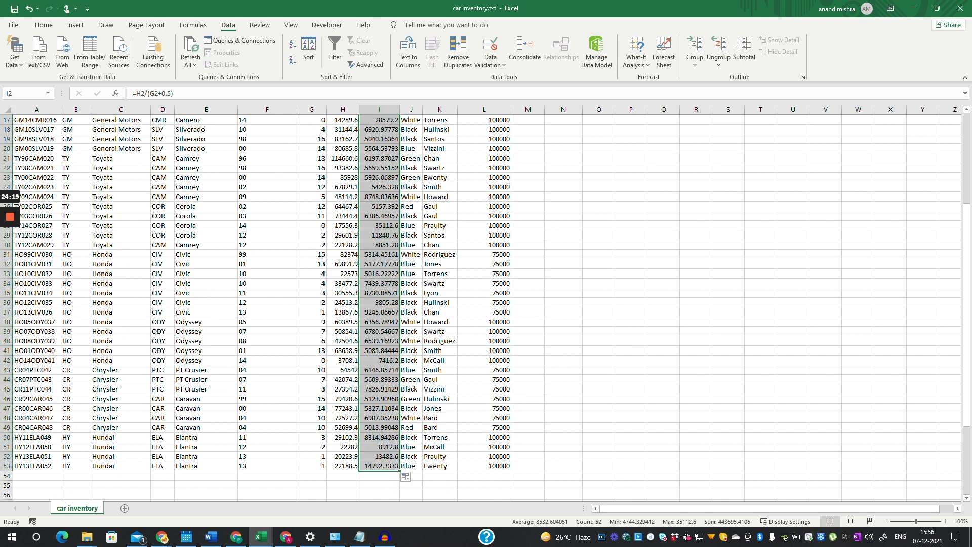
- Format the Miles / Year values as Number with two decimal places
click(51, 28)
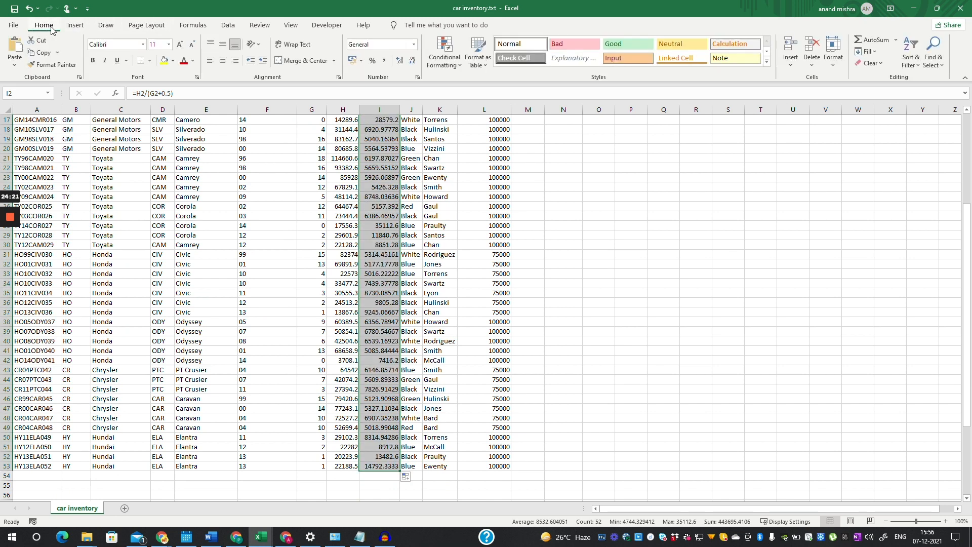
scroll(355, 304, down, 3)
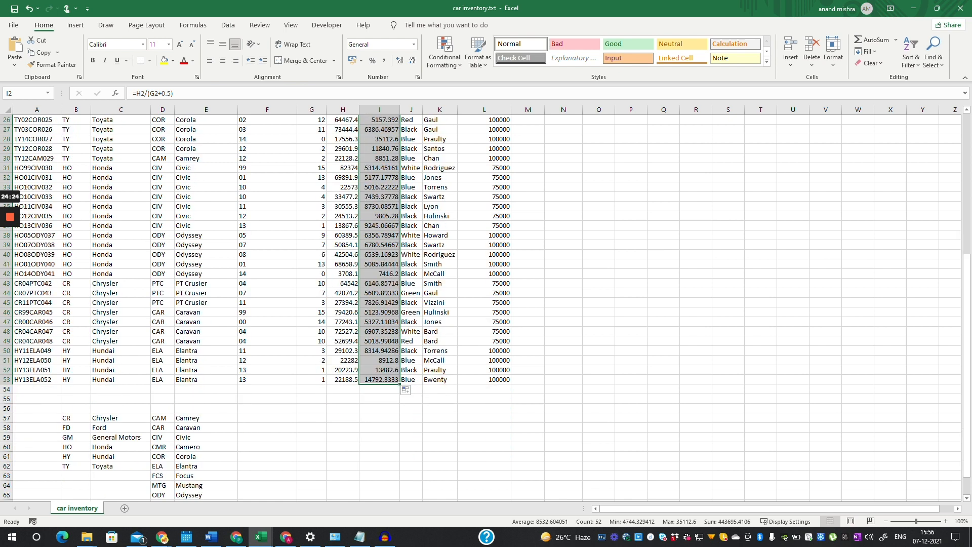
scroll(385, 304, up, 8)
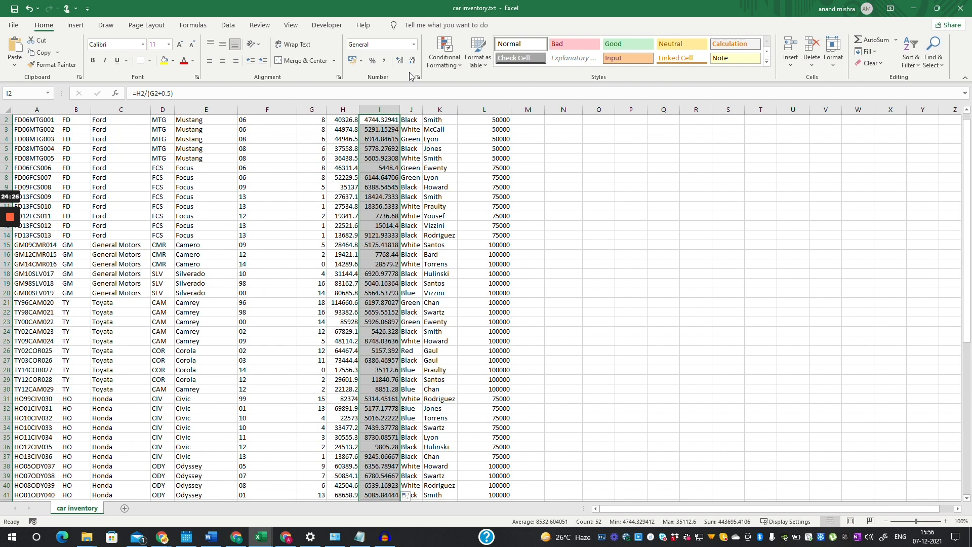
click(412, 61)
click(413, 60)
click(412, 60)
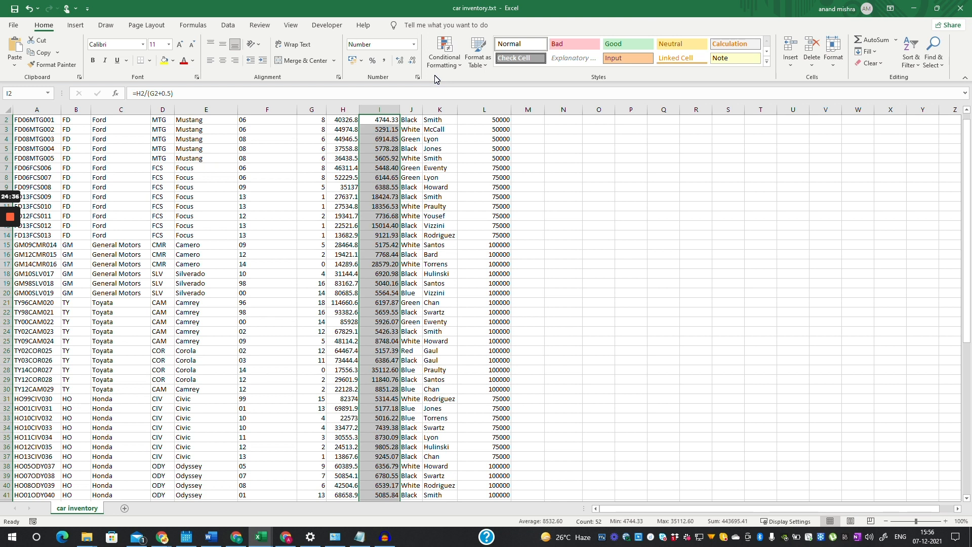
scroll(486, 304, down, 1)
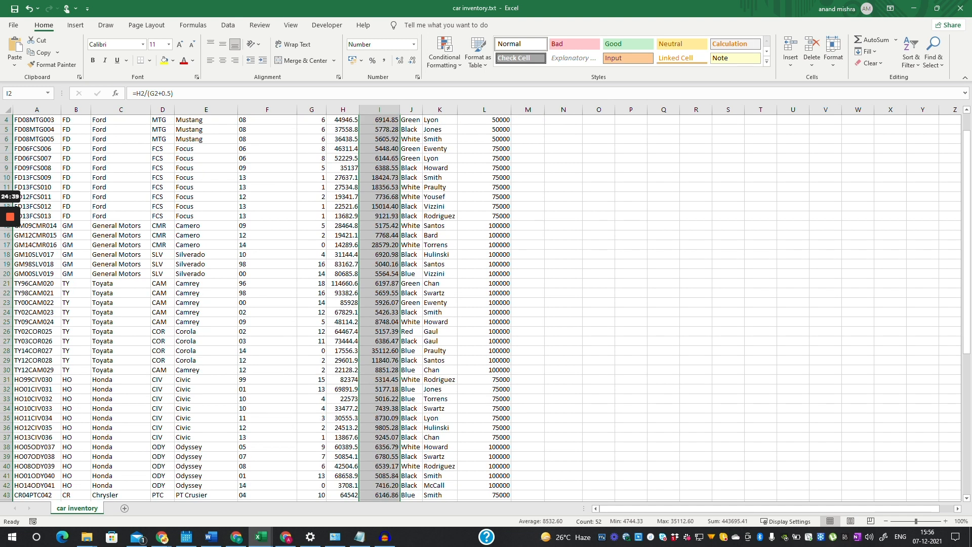
scroll(486, 304, up, 1)
click(484, 129)
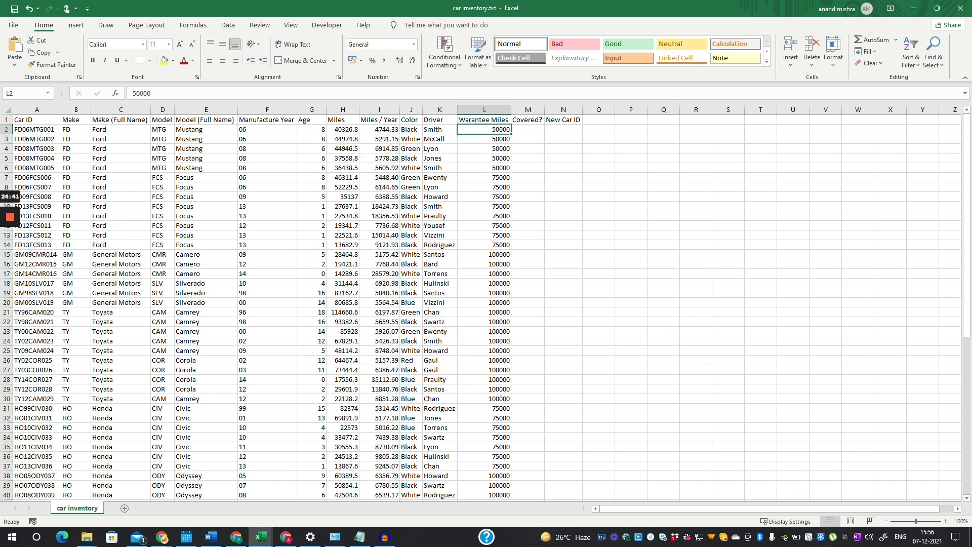
click(528, 130)
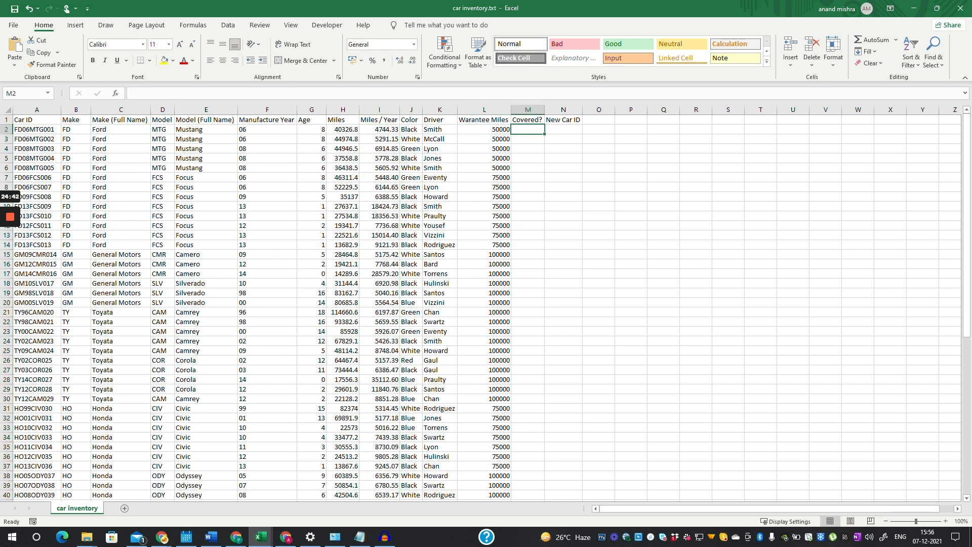
click(484, 130)
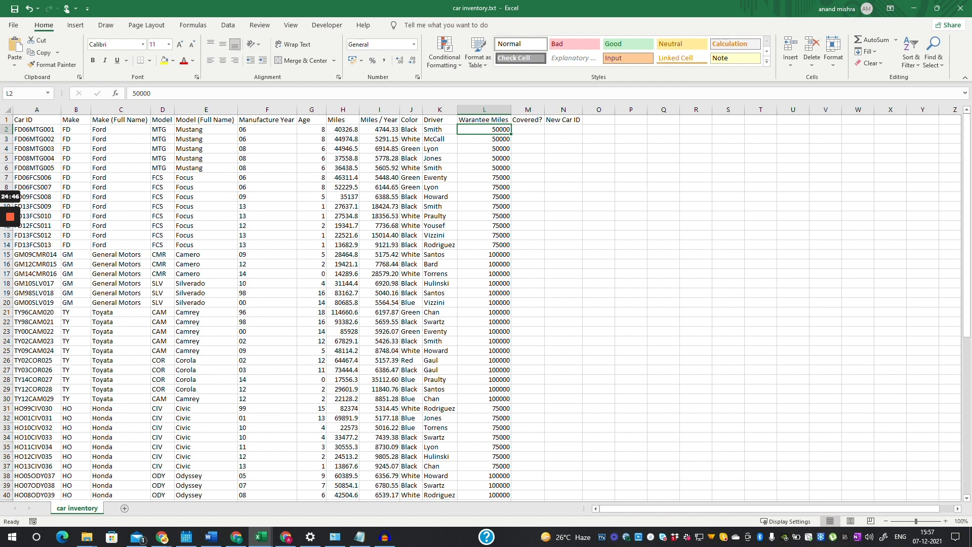
click(484, 197)
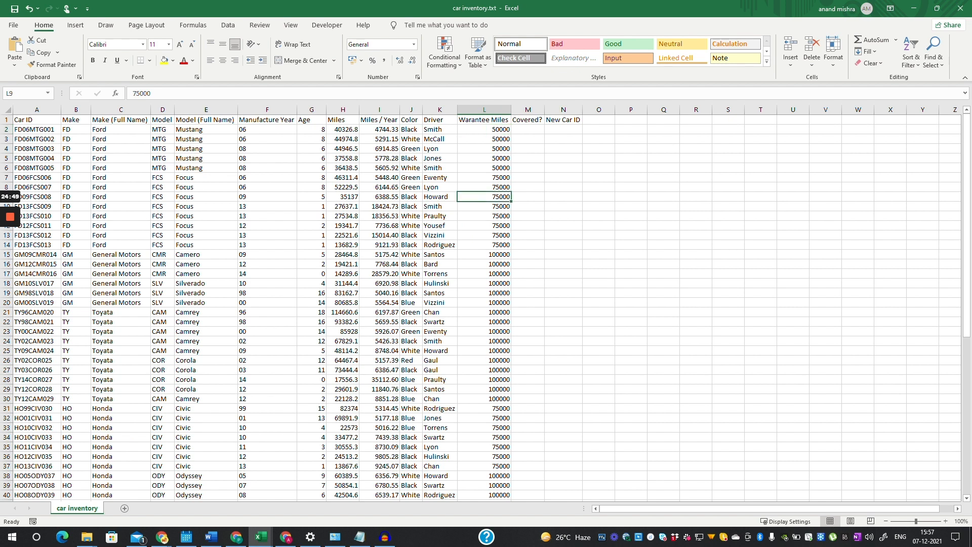
click(484, 254)
click(484, 408)
click(484, 476)
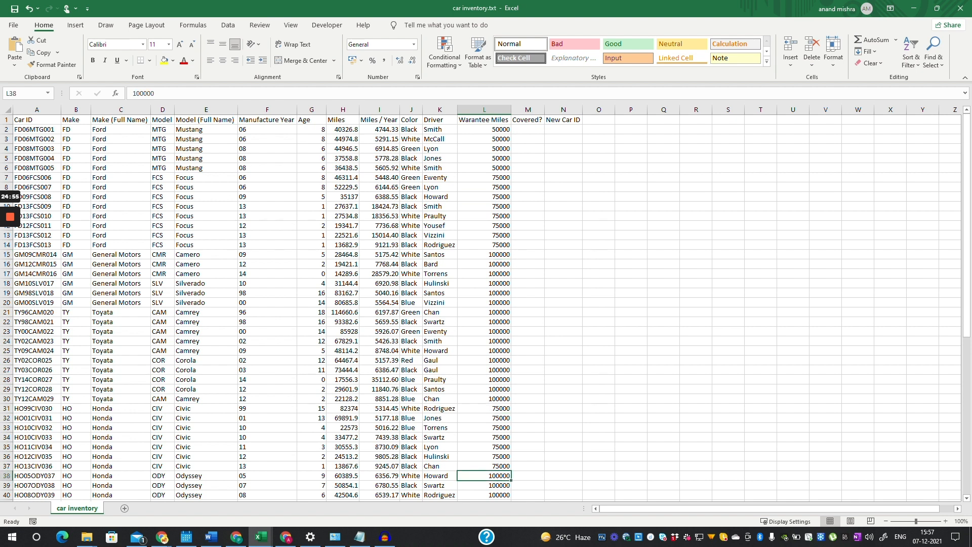
click(528, 129)
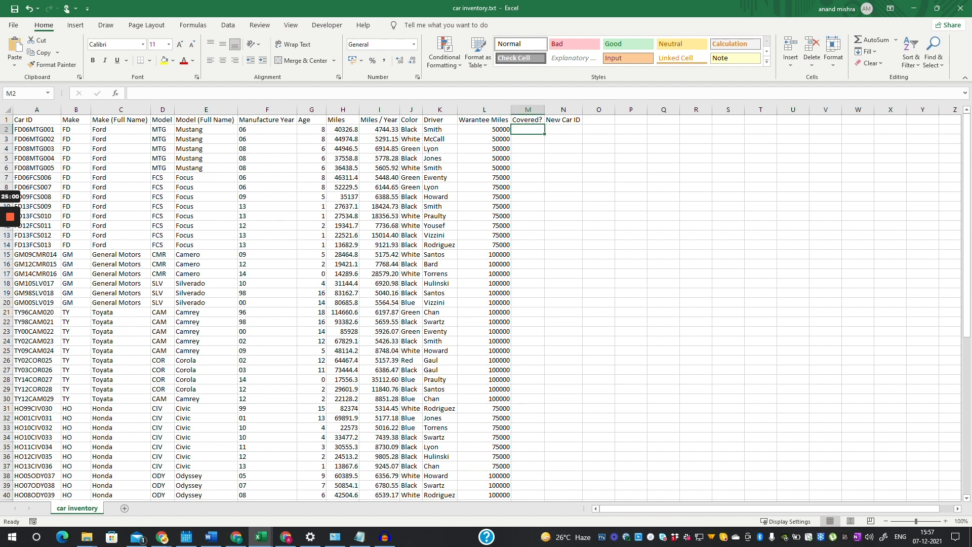
click(343, 130)
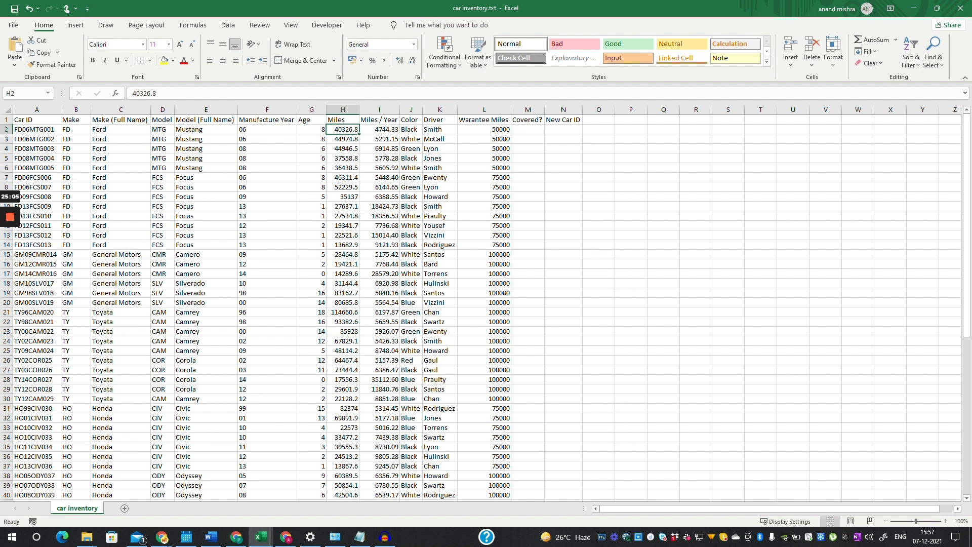
click(484, 129)
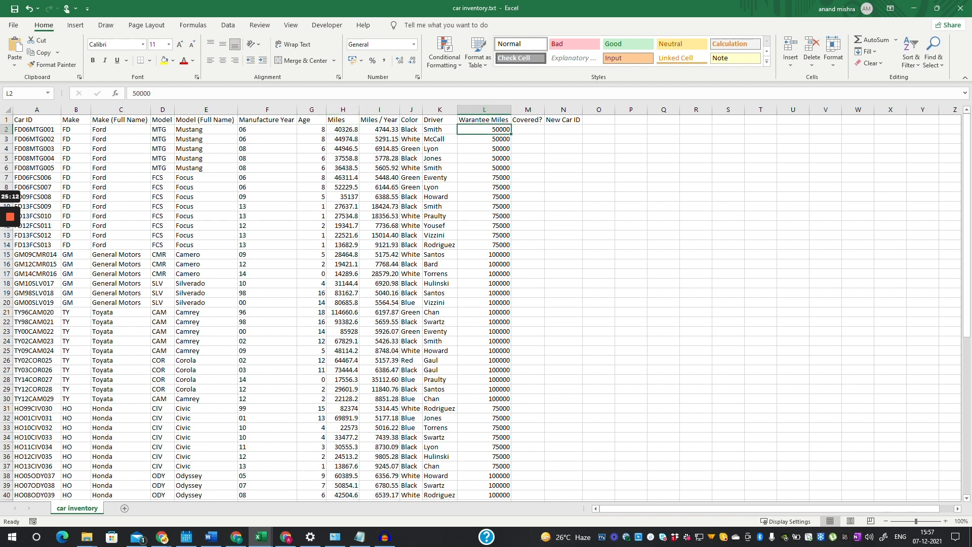
click(528, 129)
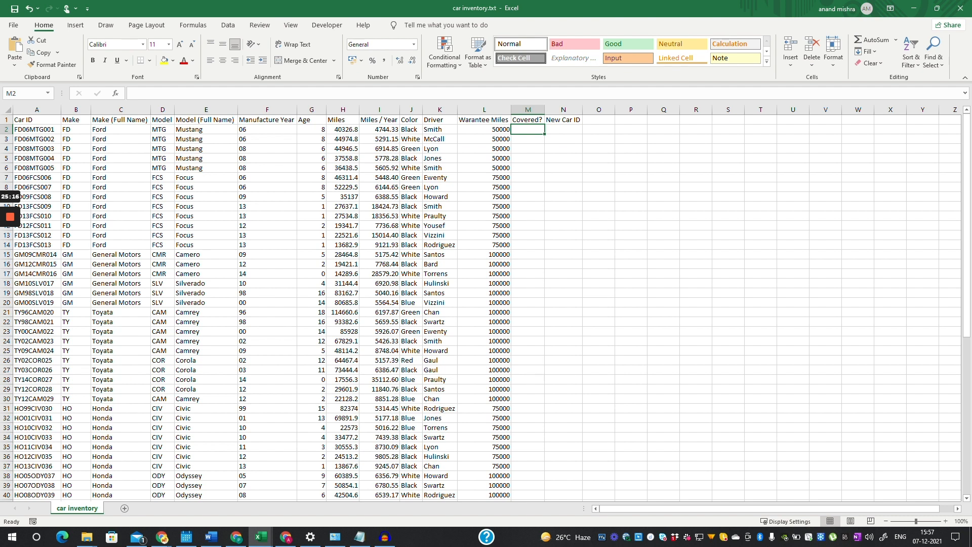
- Begin M2's IF formula testing whether Miles H2 is at most Warantee Miles L2
text(=if)
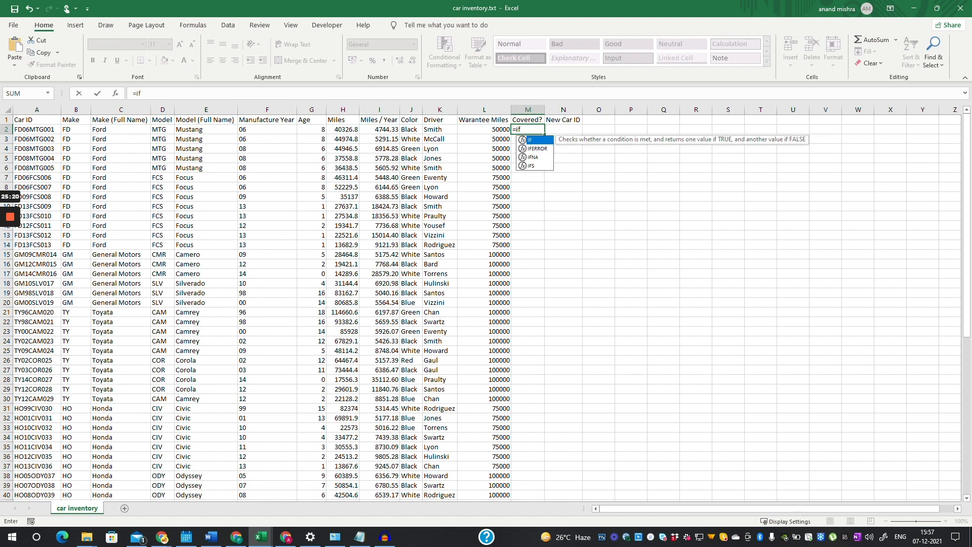
text(()
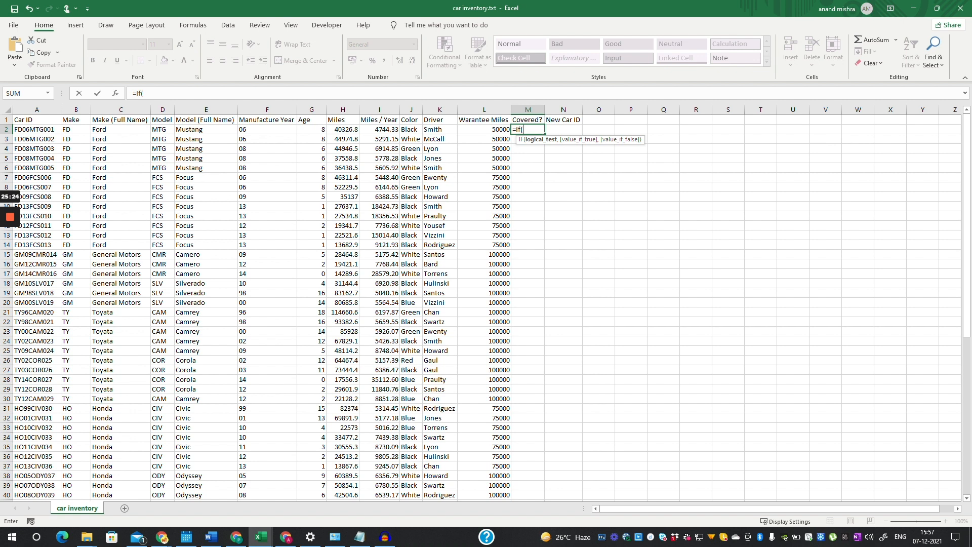
click(343, 130)
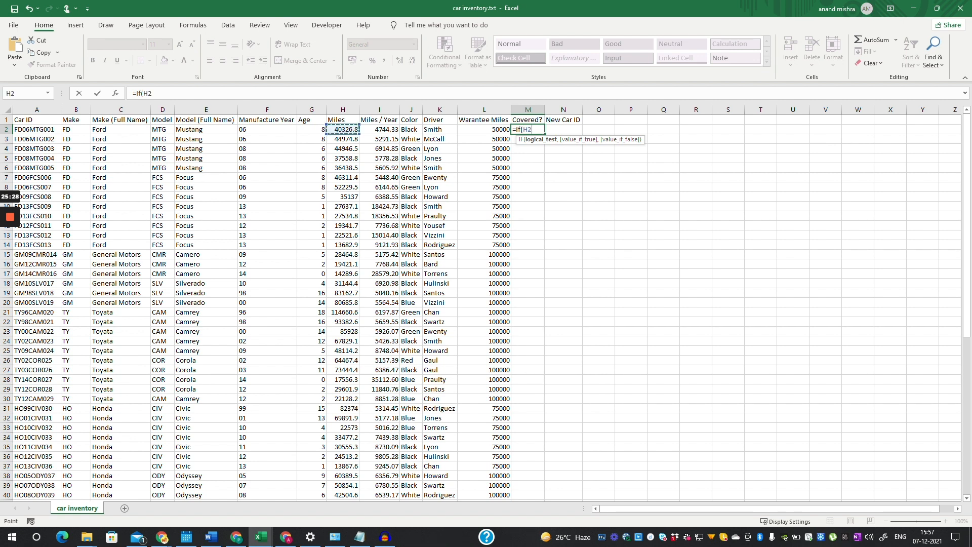
text(<=)
click(484, 129)
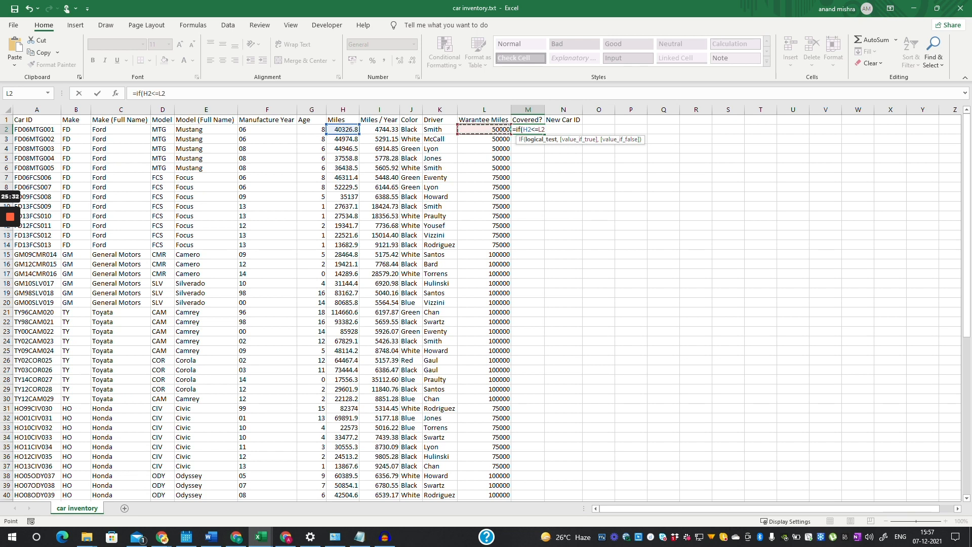
text(,)
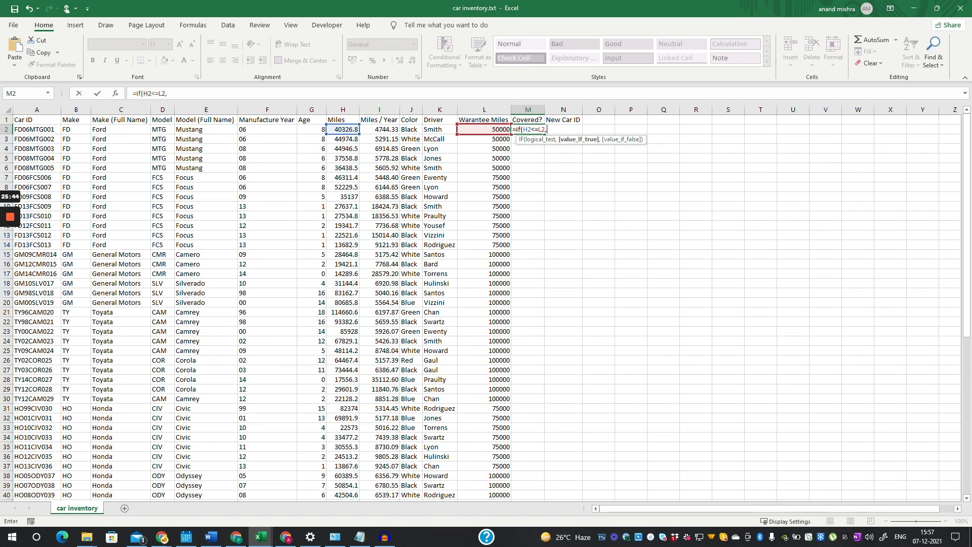
text(")
key(Left)
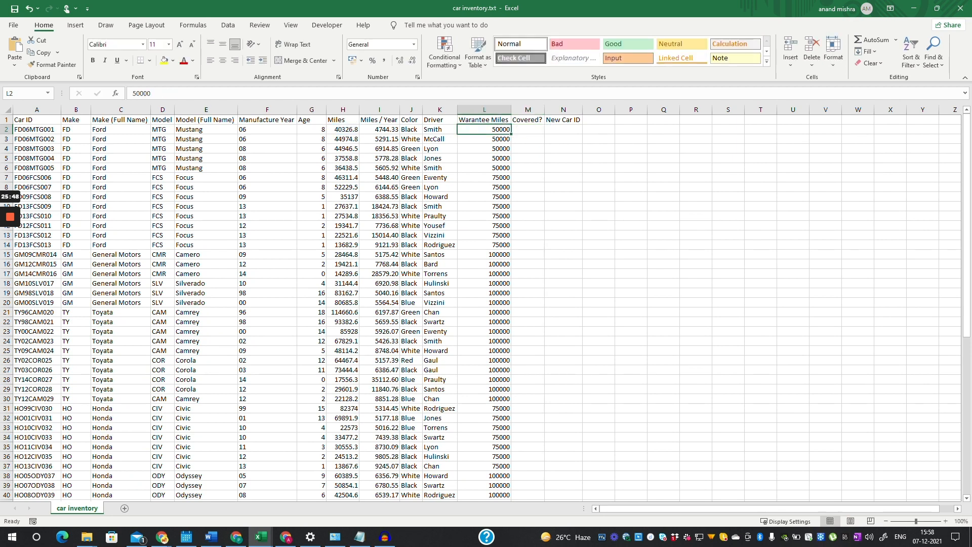
- Finish it with "Yes Covered" and "Not Covered" results, then widen column M
click(528, 129)
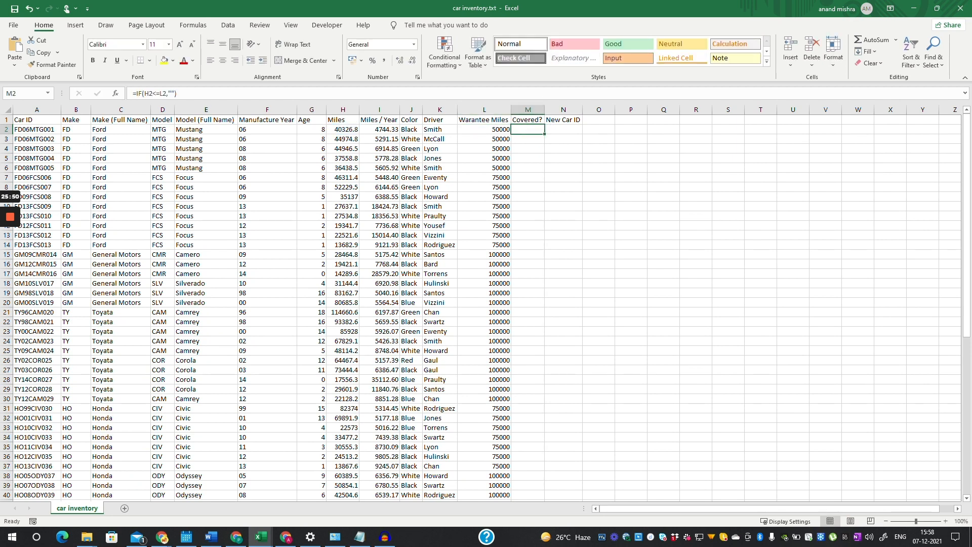
click(169, 94)
text(Y)
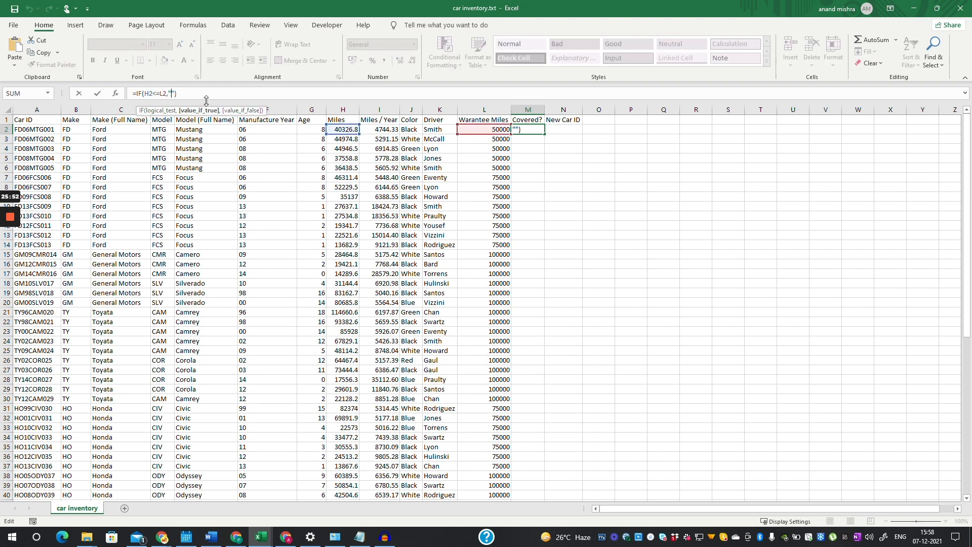
text(es)
text( Covered)
text(,)
text("Yes Covered",")
text(N)
text(ot)
text( Cover)
text(ed)
key(Return)
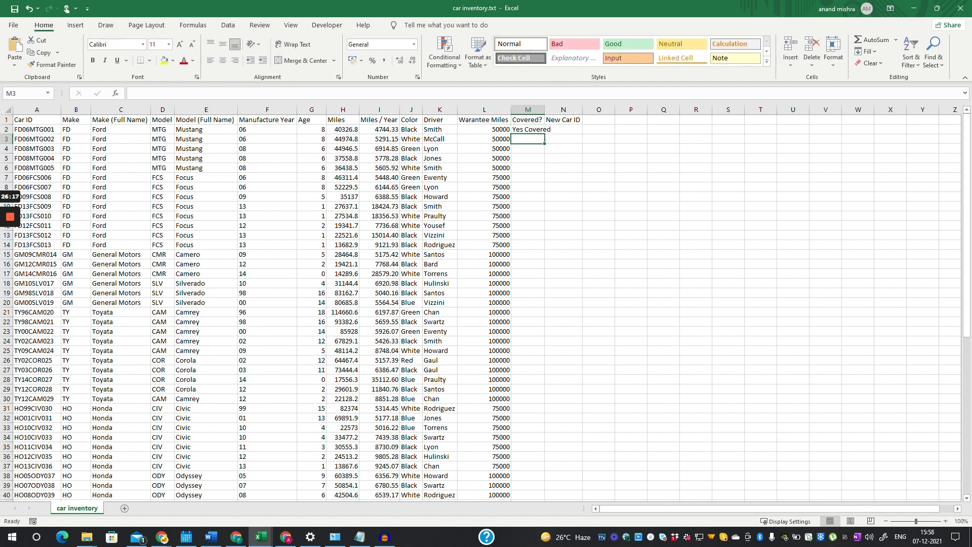
drag(544, 110, 557, 490)
- Verify the Covered? results for rows 47, 21 and 22 against Miles and Warantee Miles
click(533, 129)
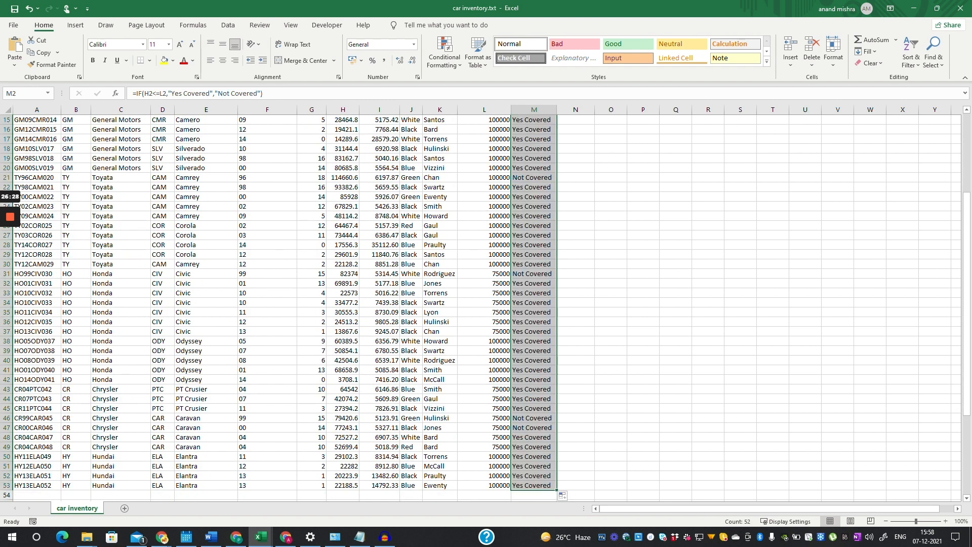
click(534, 428)
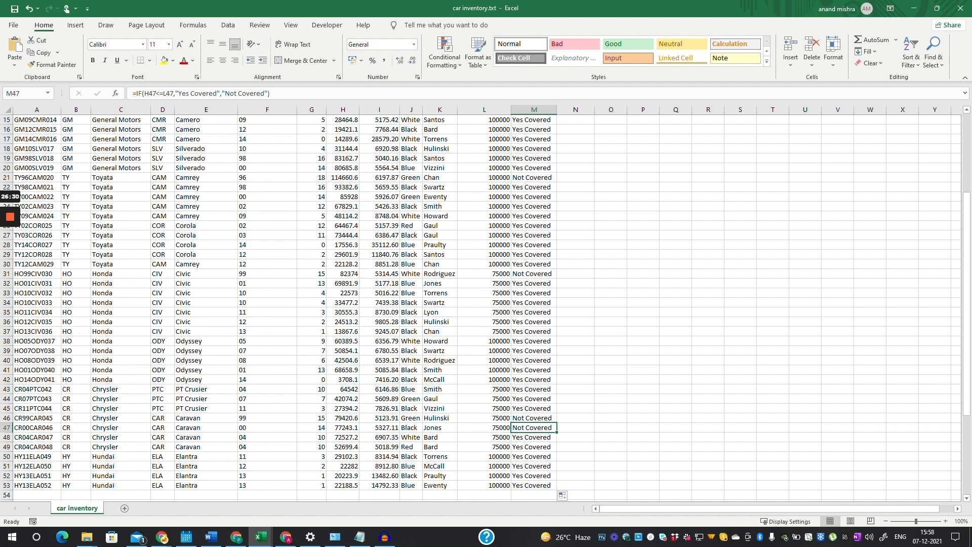
scroll(486, 309, up, 4)
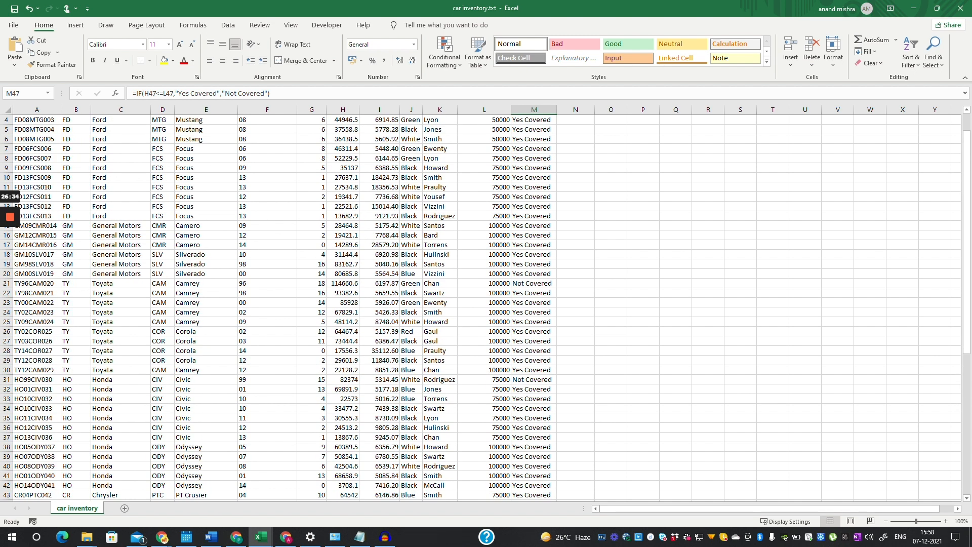
click(484, 284)
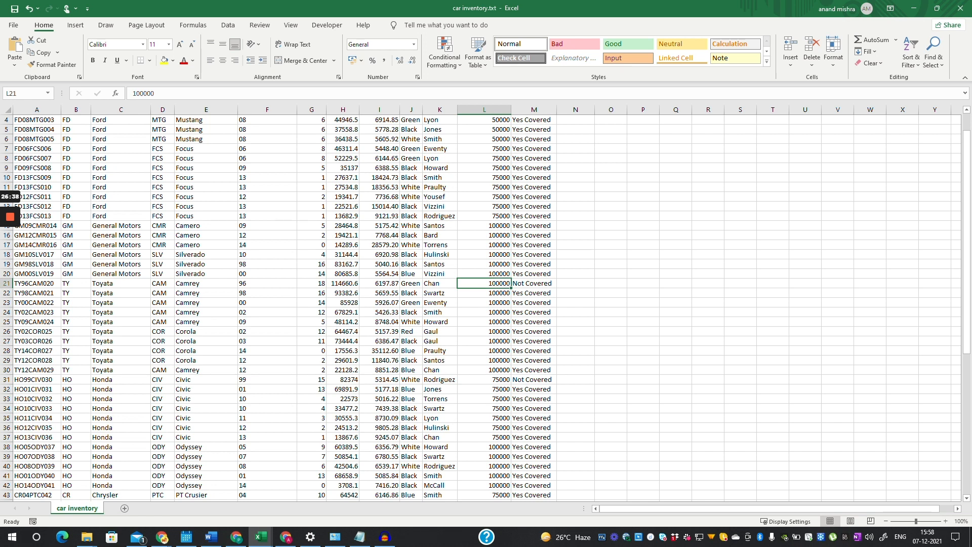
click(342, 284)
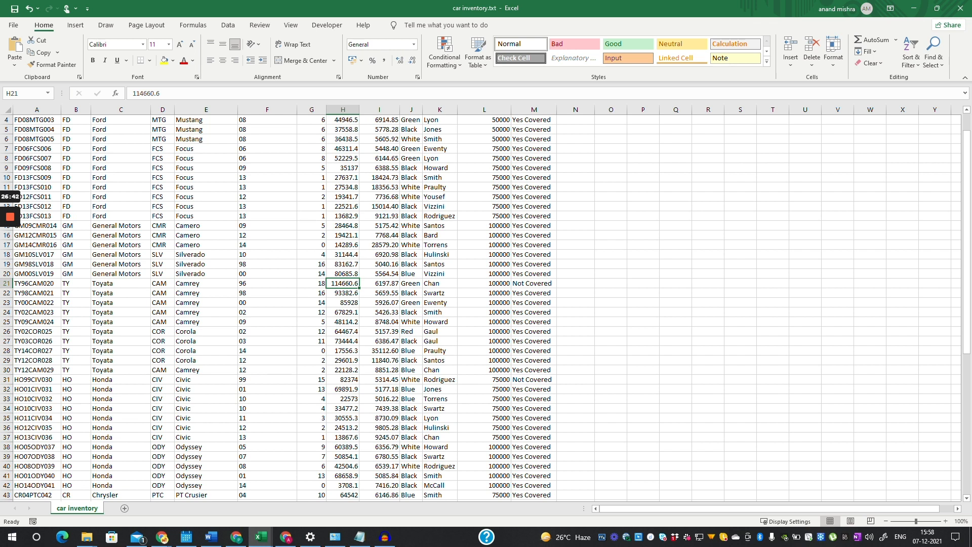
click(534, 283)
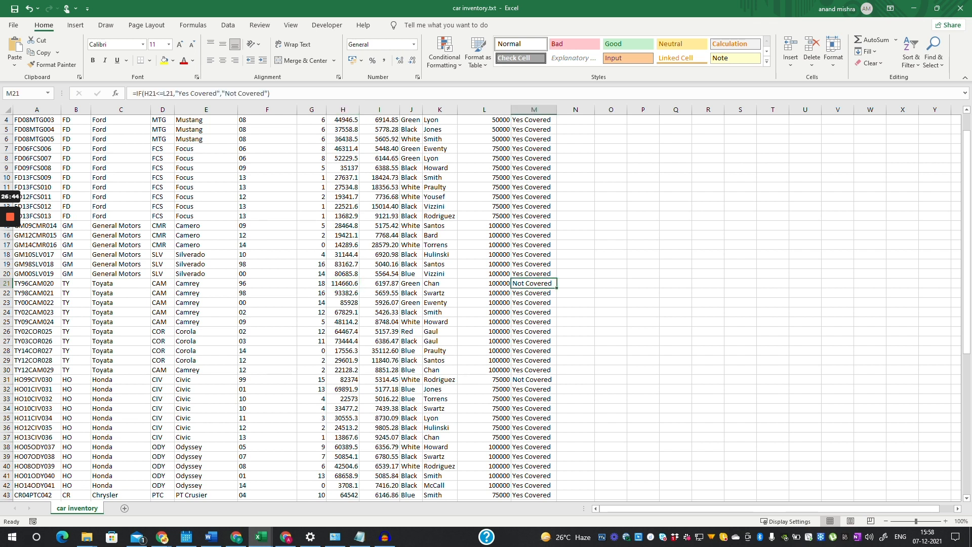
click(484, 293)
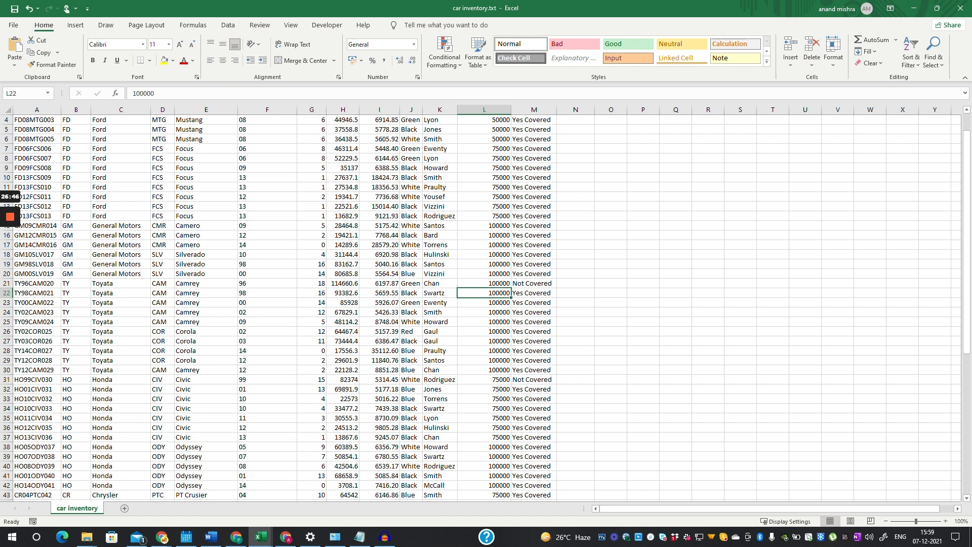
click(343, 293)
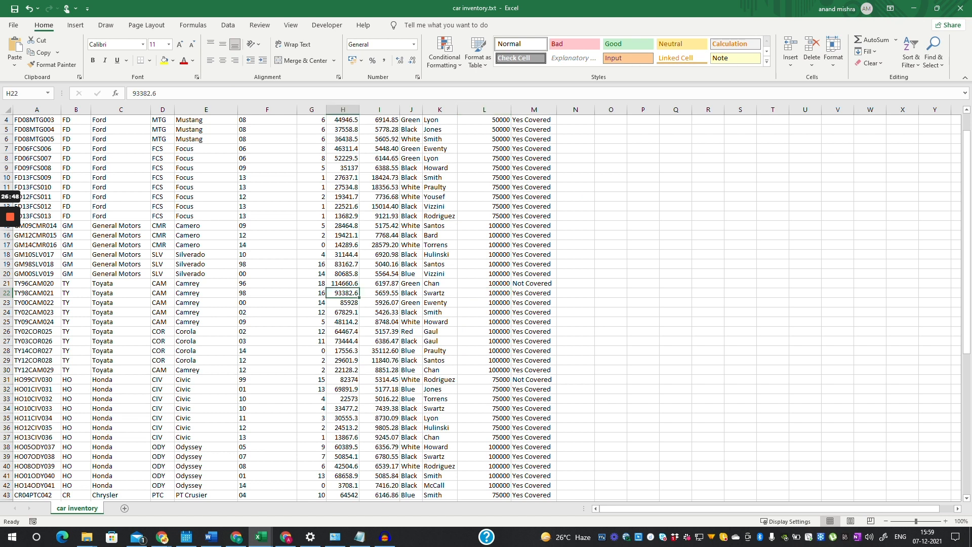
click(533, 293)
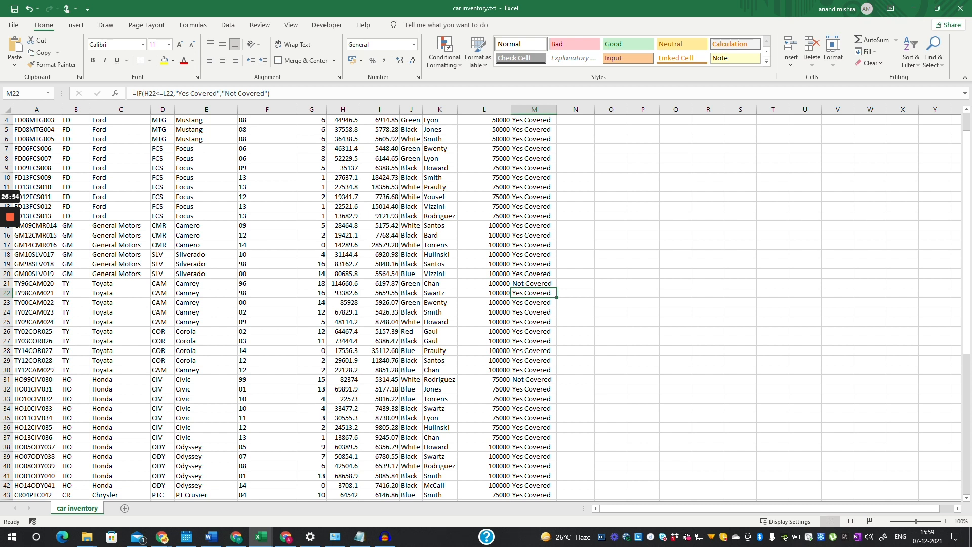
scroll(485, 306, up, 1)
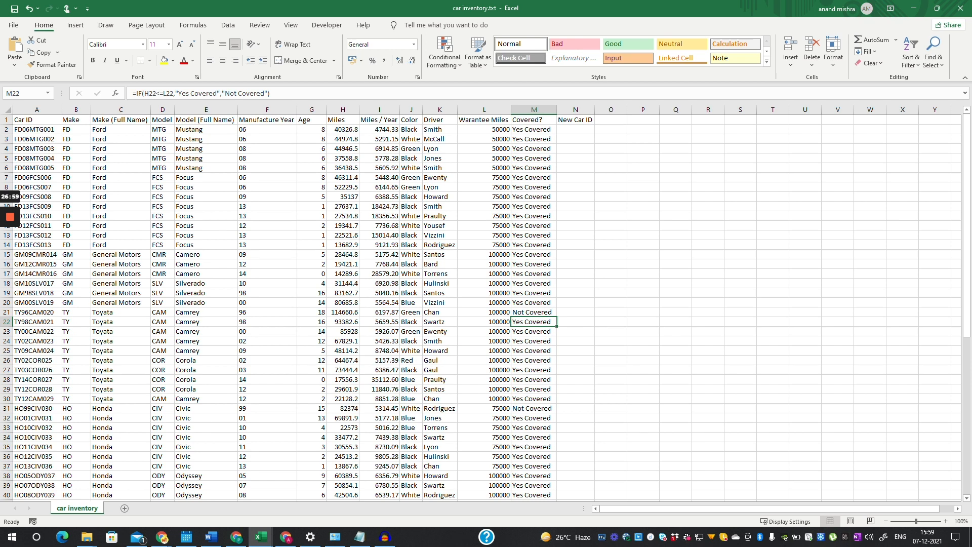
drag(576, 130, 576, 139)
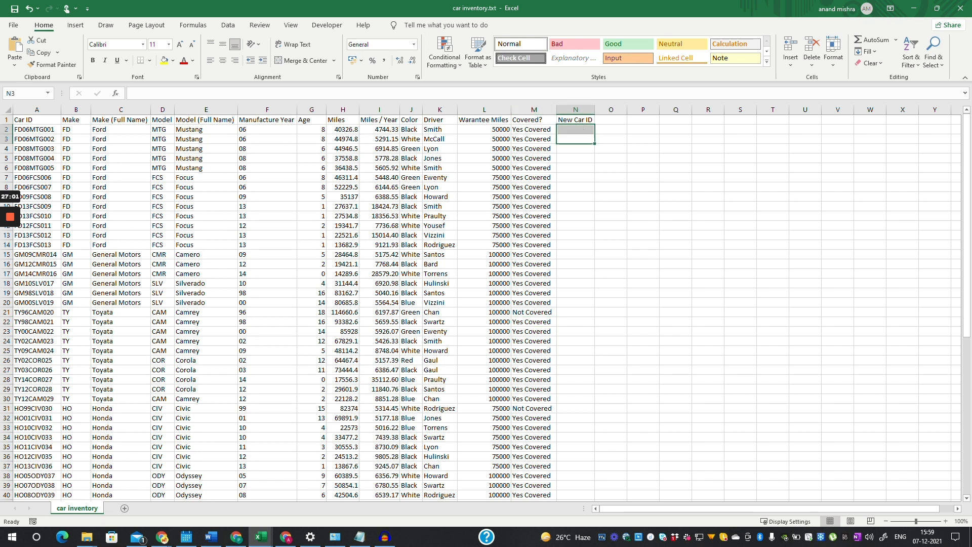
- Enter the sample ID FD06MTGBLA001 in N2
click(576, 130)
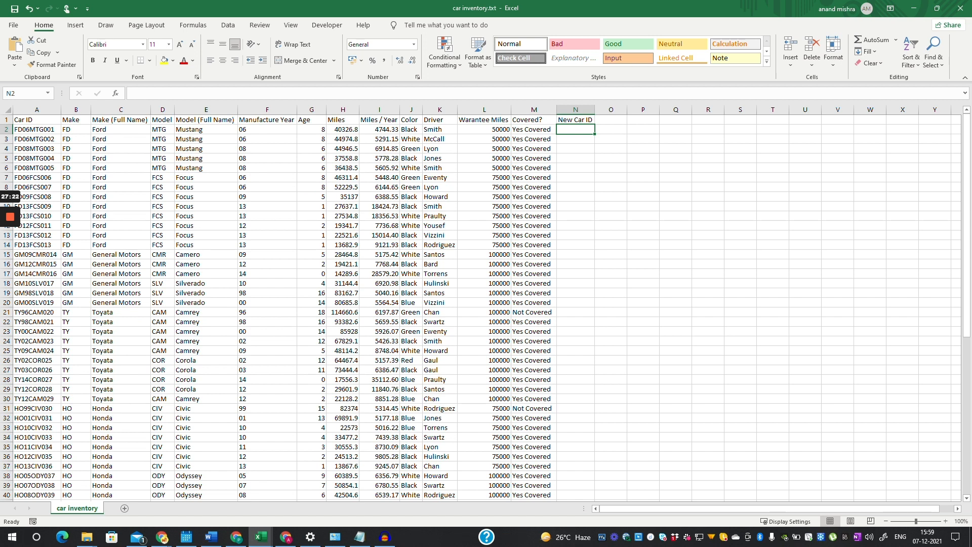
click(411, 129)
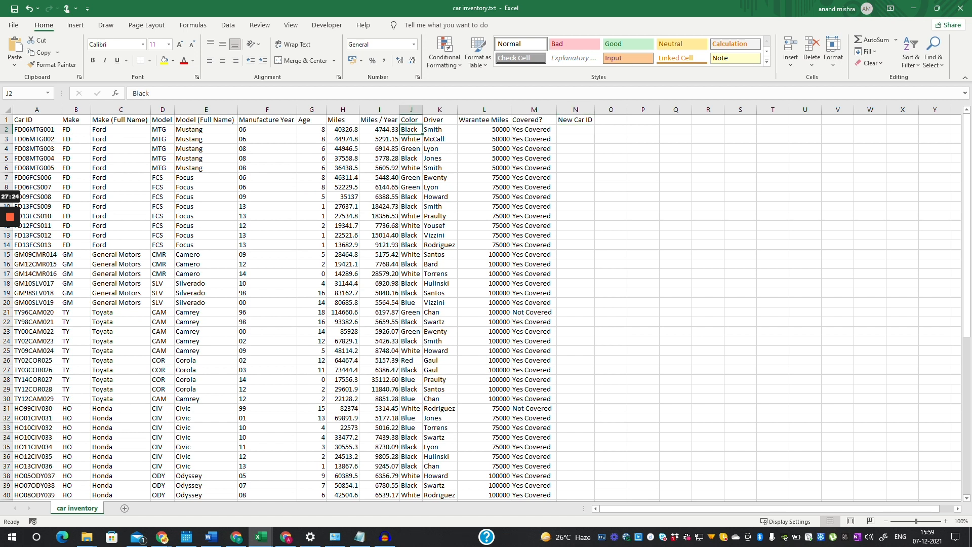
click(576, 130)
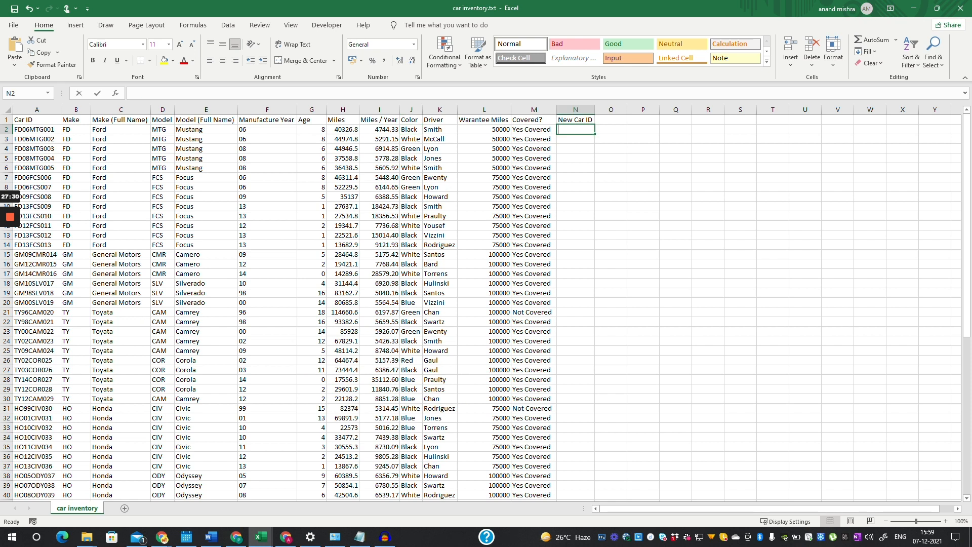
text(FD06)
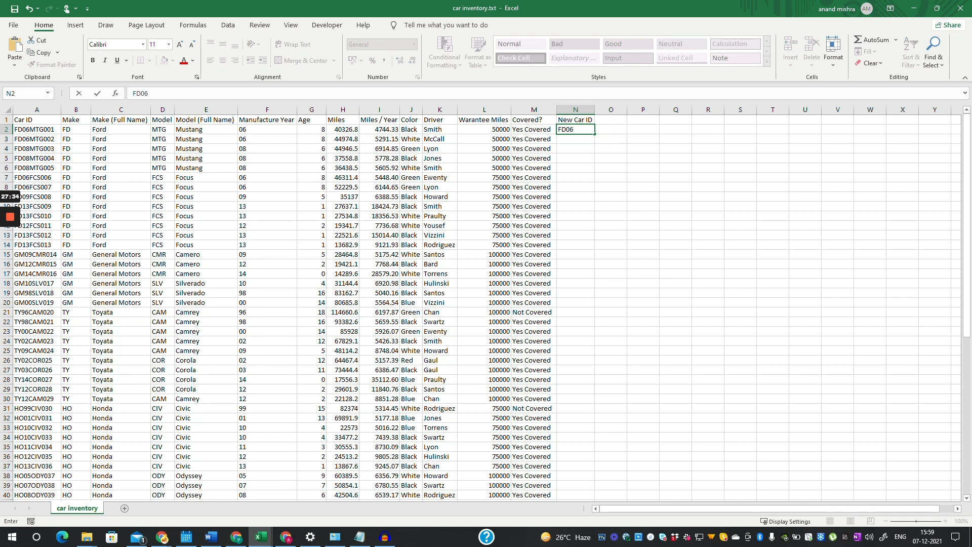
text(MTGBLA)
text(001)
key(Return)
- Copy the sample ID to O2, fit columns N and O, and clear N2
click(580, 130)
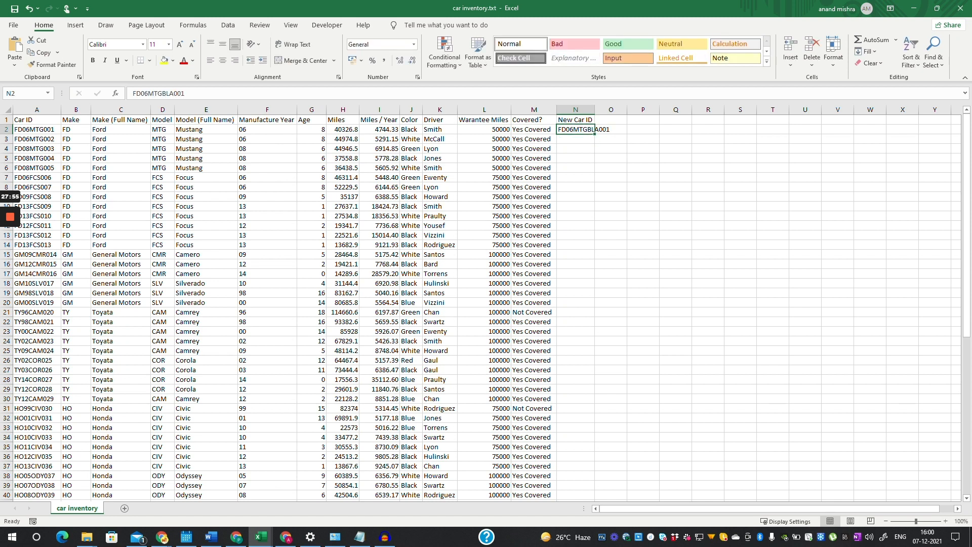
key(ctrl+c)
key(Right)
key(ctrl+v)
drag(627, 109, 647, 110)
double_click(595, 109)
click(586, 139)
click(586, 130)
key(Delete)
click(585, 187)
click(586, 130)
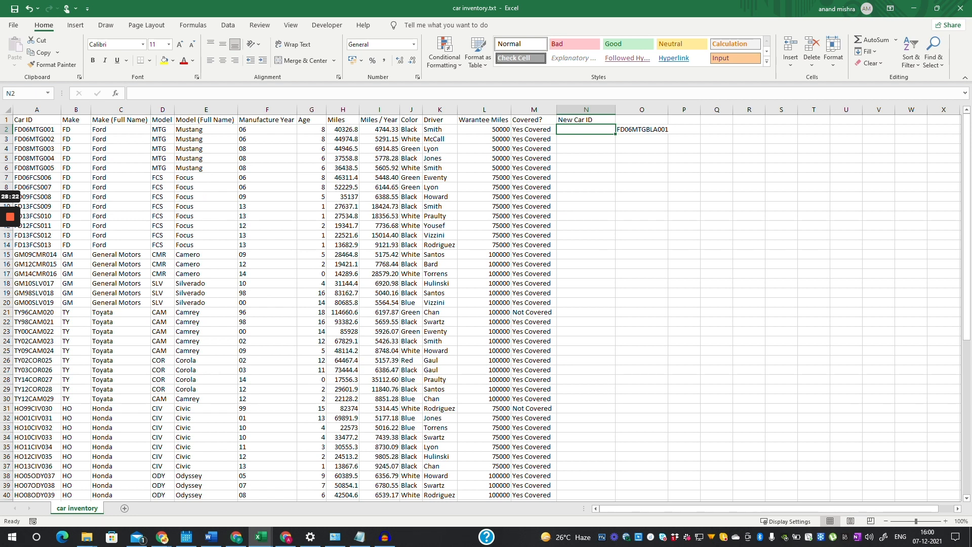
- Start N2 with =CONCATENATE(B2,F2,D2, joining make, year and model
text(=)
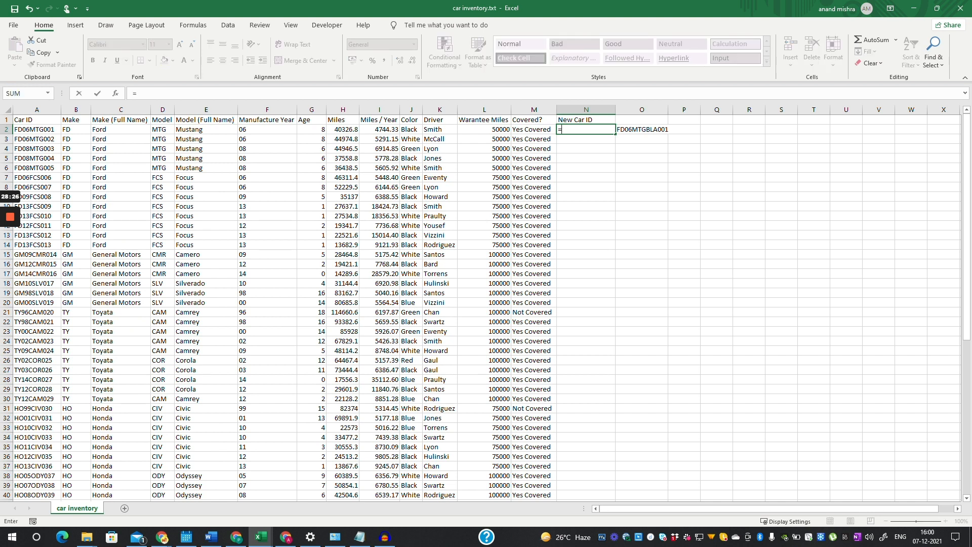
text(con)
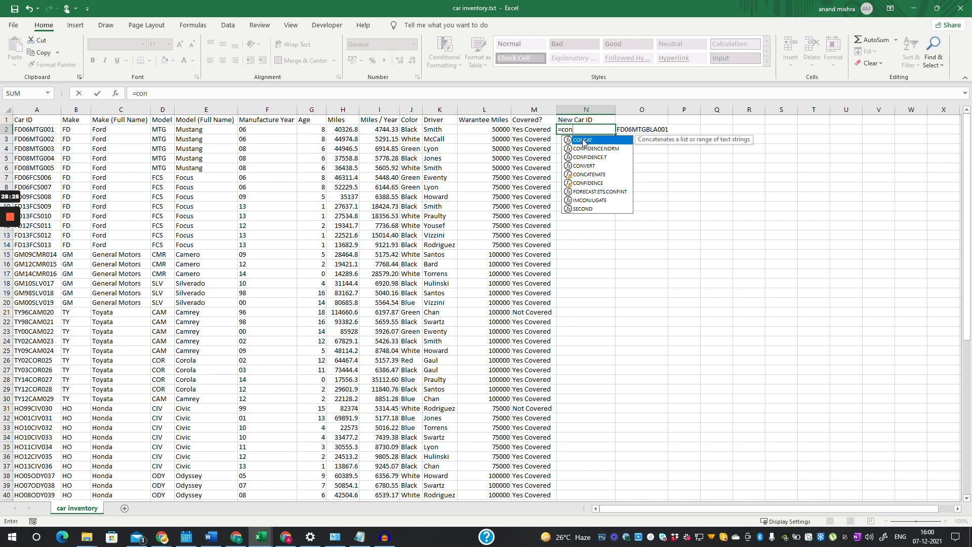
text(ca)
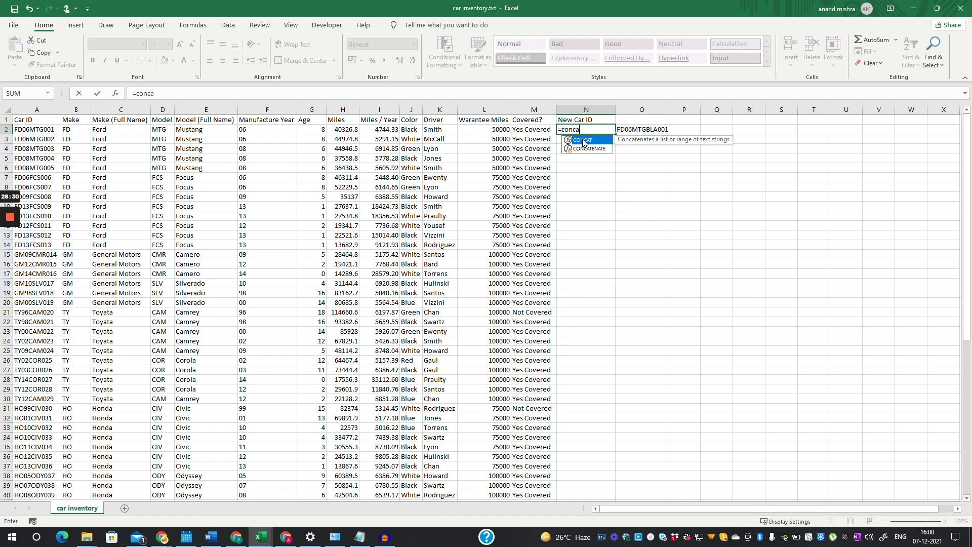
key(Down)
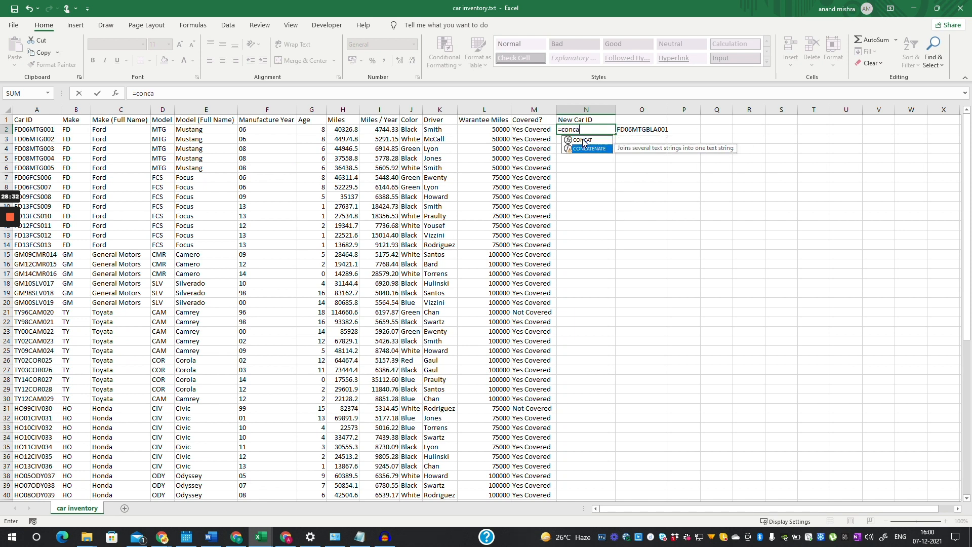
key(Tab)
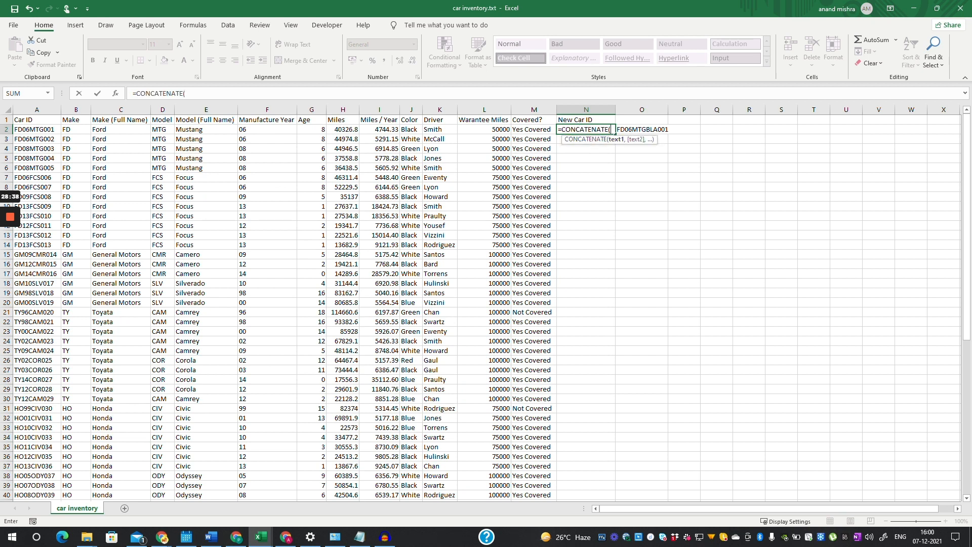
click(75, 129)
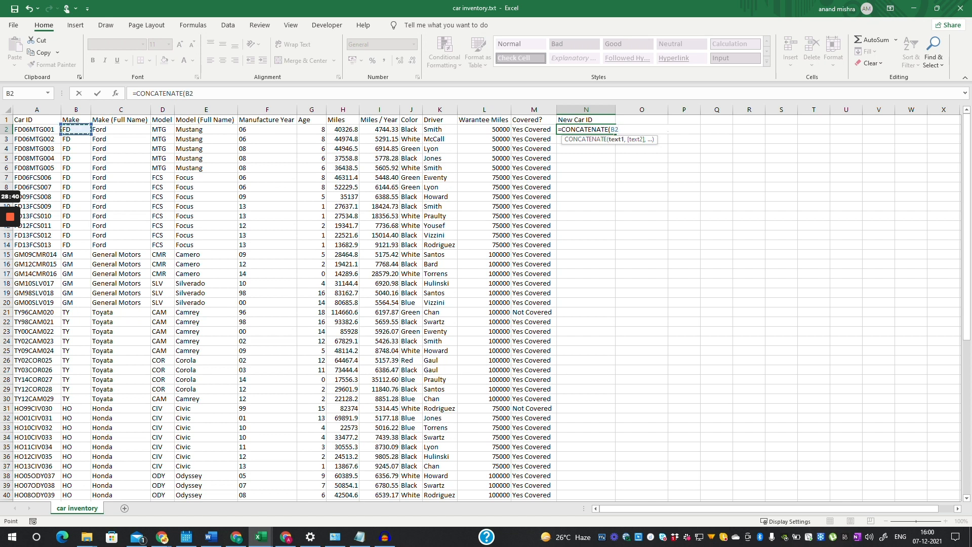
text(,)
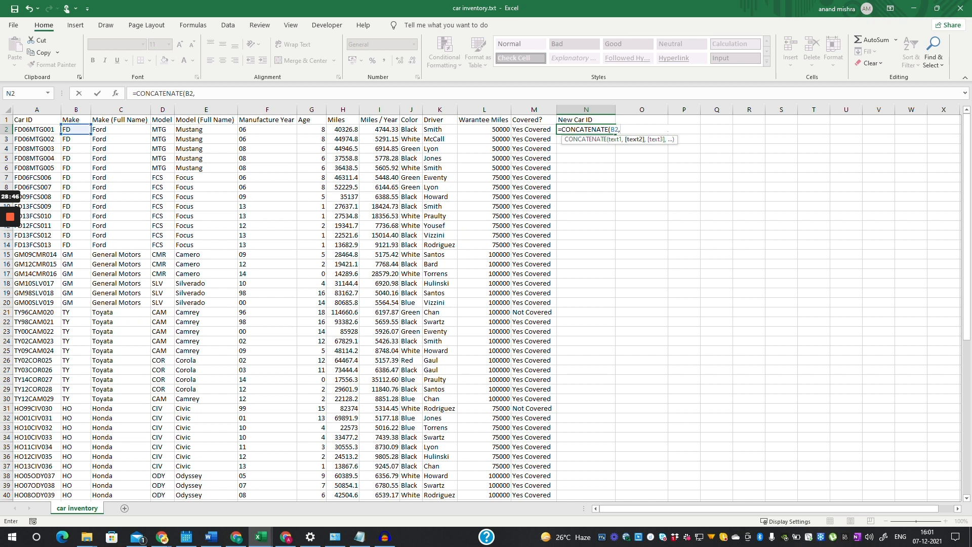
click(268, 130)
text(,)
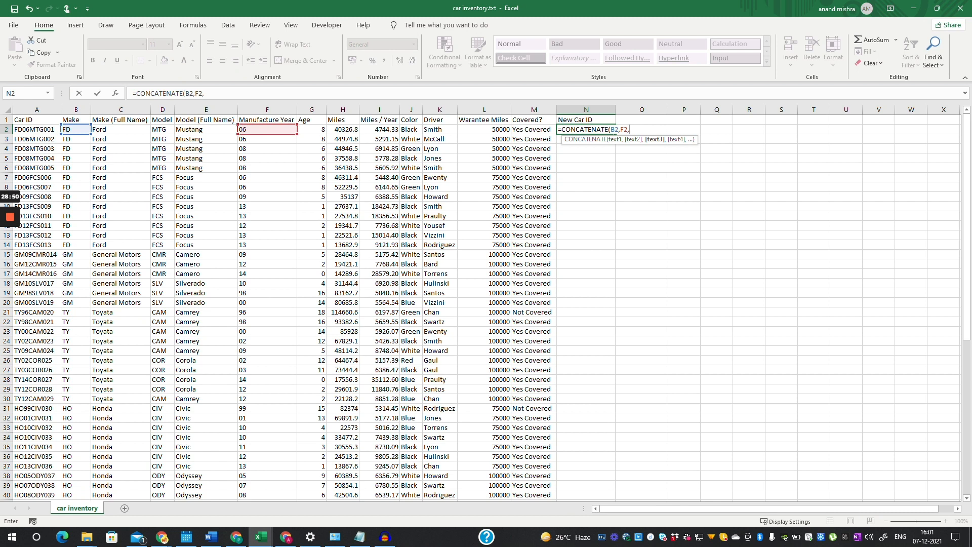
click(163, 130)
text(,)
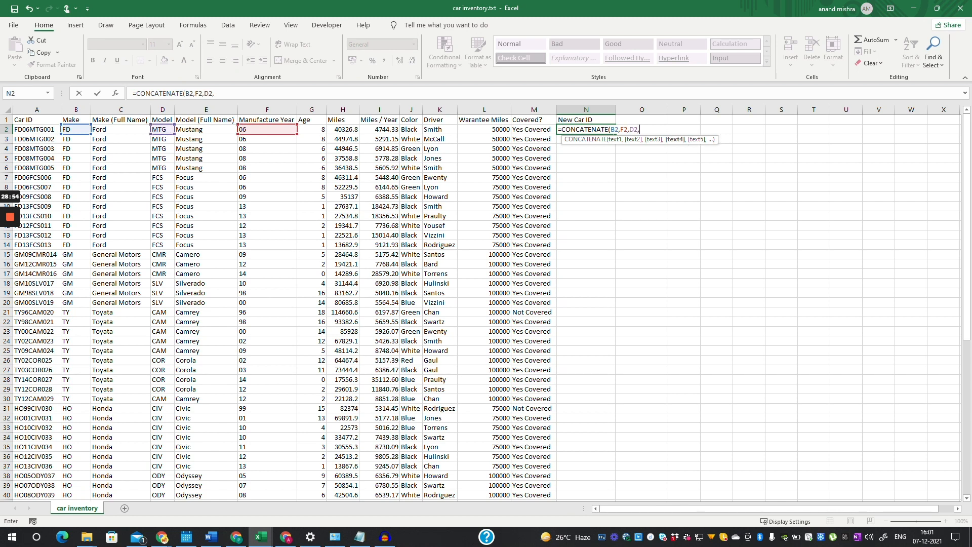
- Add the colour J2, then replace it with the start of a LEFT function
click(411, 130)
text(,)
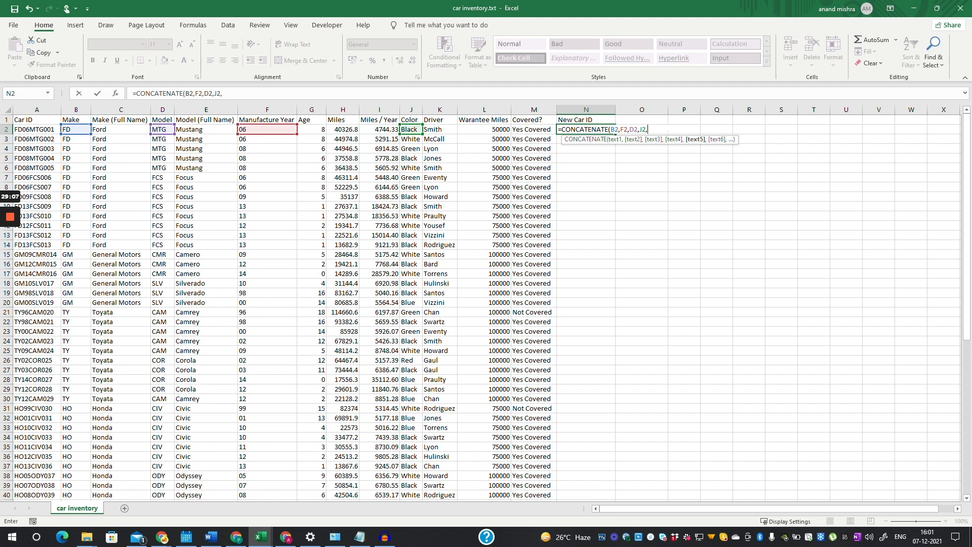
key(BackSpace)
key(BackSpace)
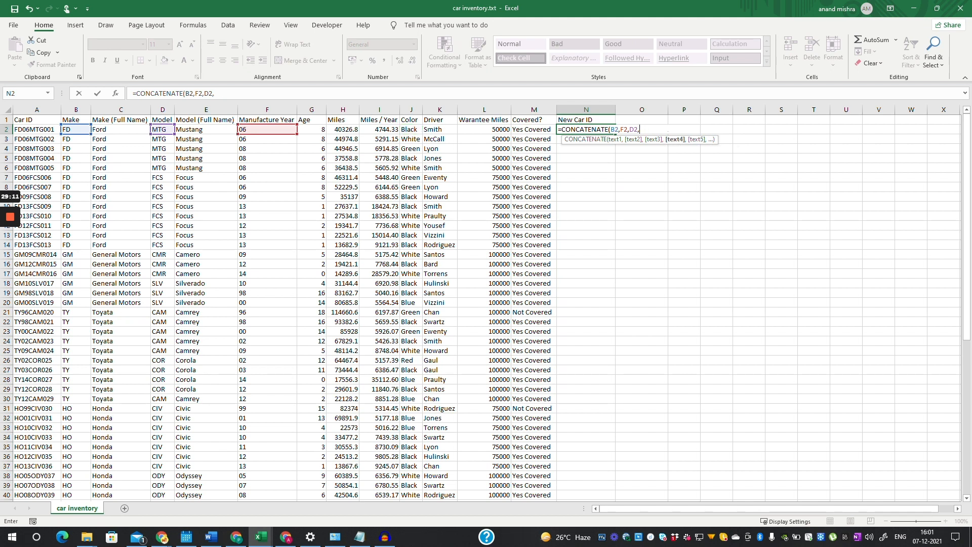
text(L)
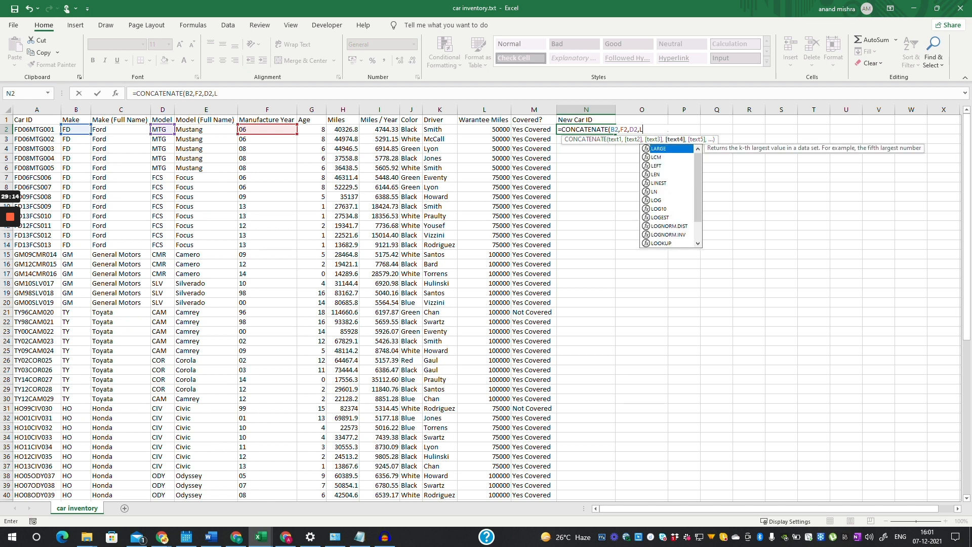
key(Down)
key(Down)
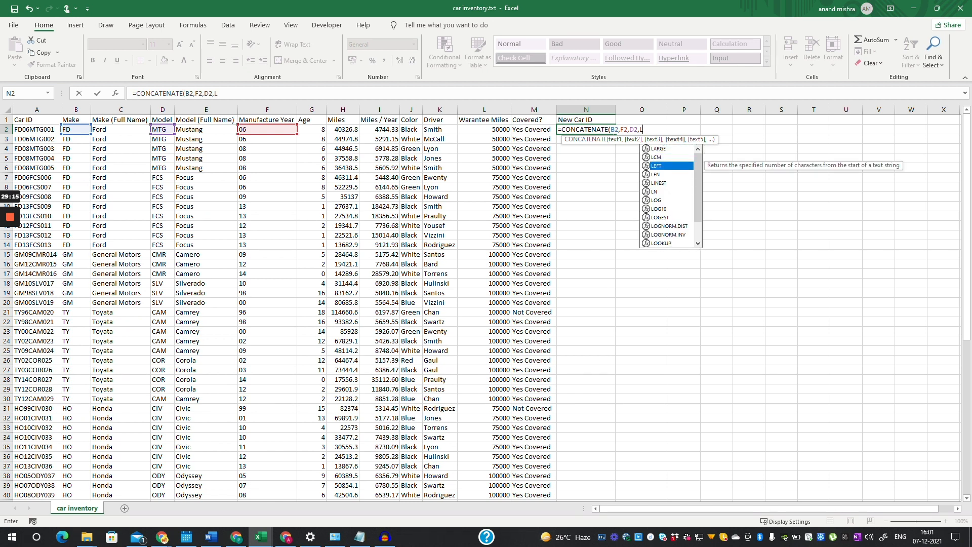
key(Tab)
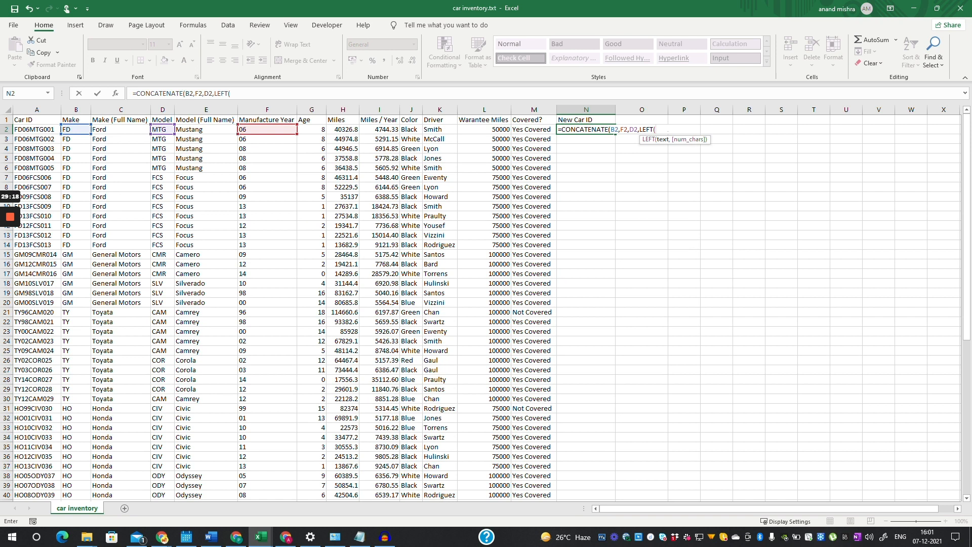
- Finish N2 as =CONCATENATE(B2,F2,D2,LEFT(J2,3),RIGHT(A2,3)), giving FD06MTGBla001
click(411, 130)
text(,)
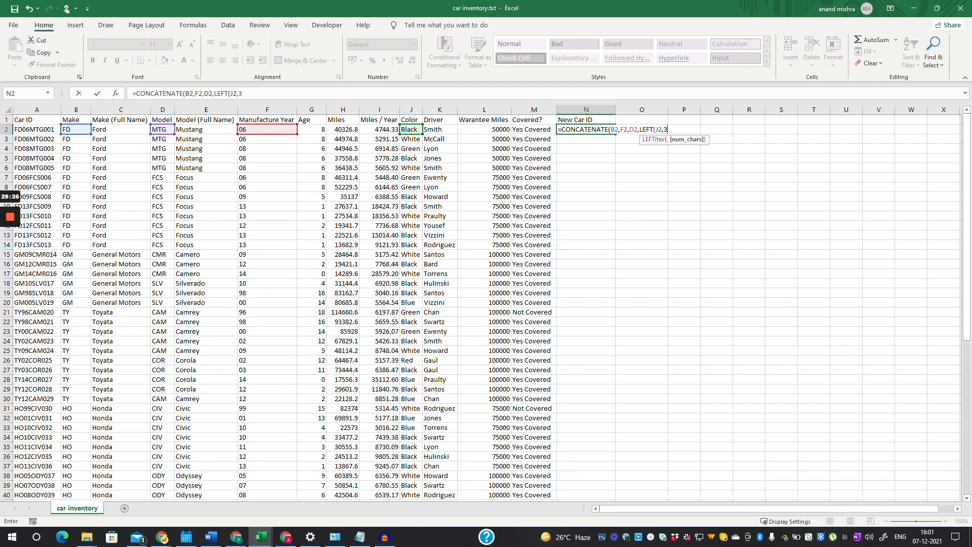
text(3))
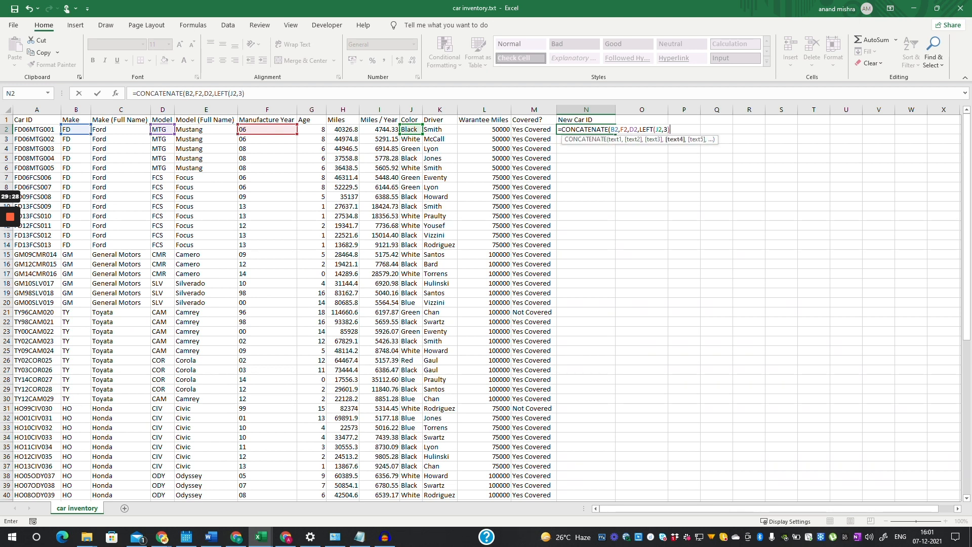
text(,)
click(39, 129)
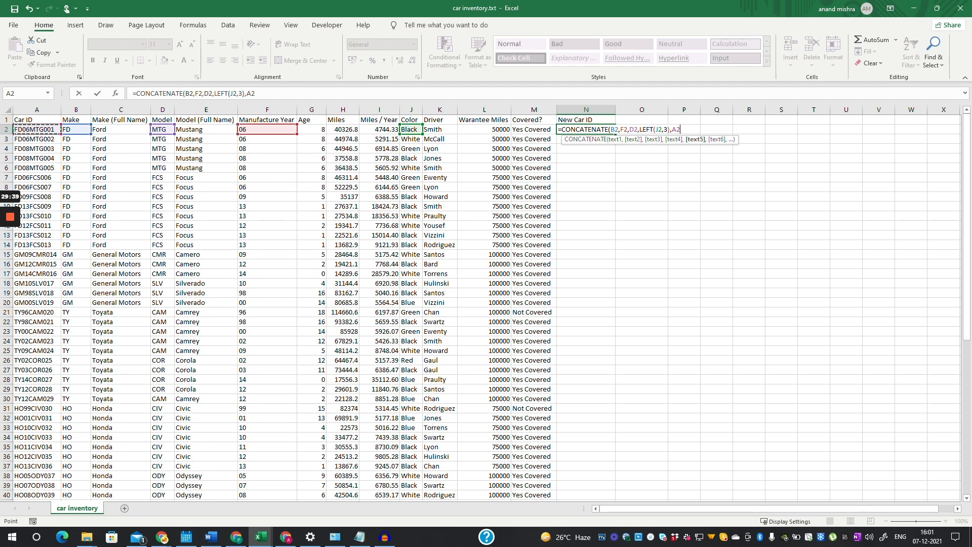
key(BackSpace)
key(BackSpace)
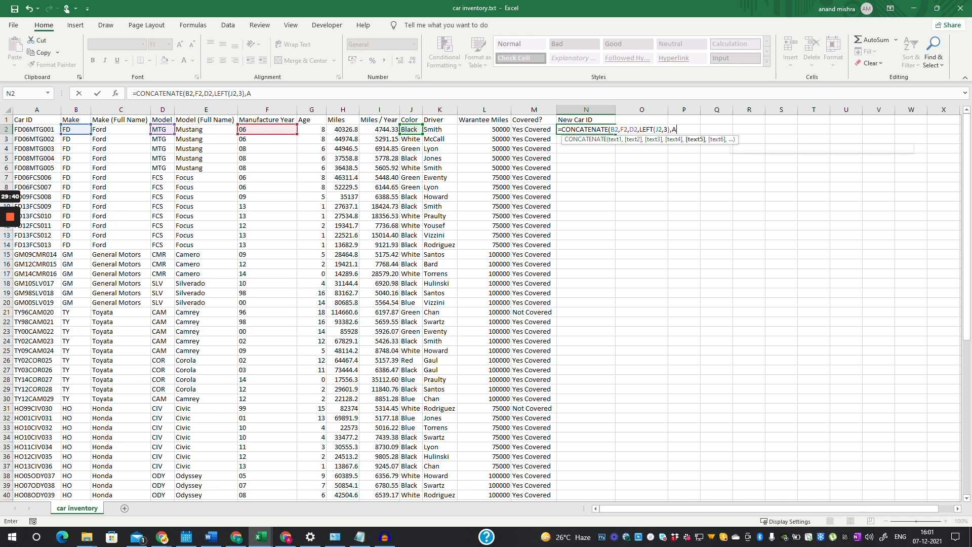
text(R)
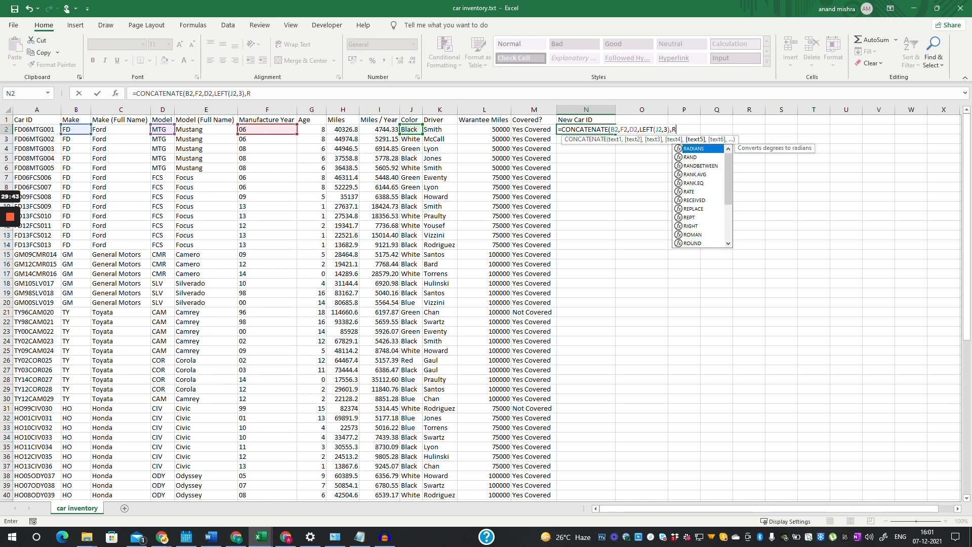
text(ig)
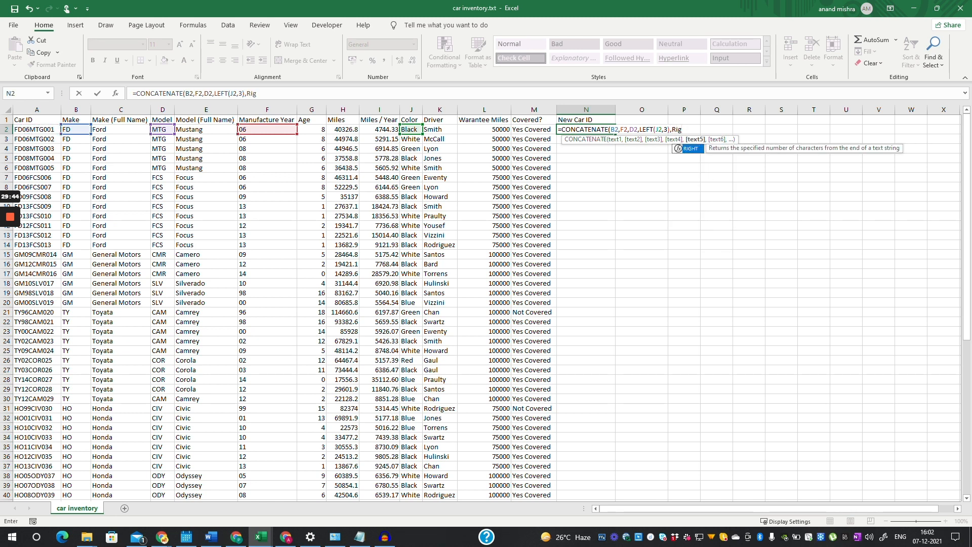
key(Tab)
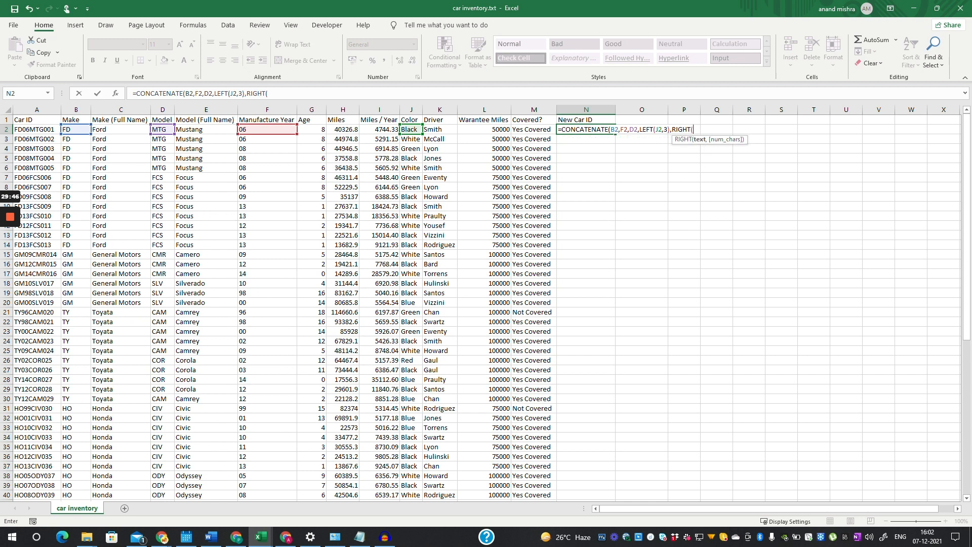
click(37, 130)
text(,3)
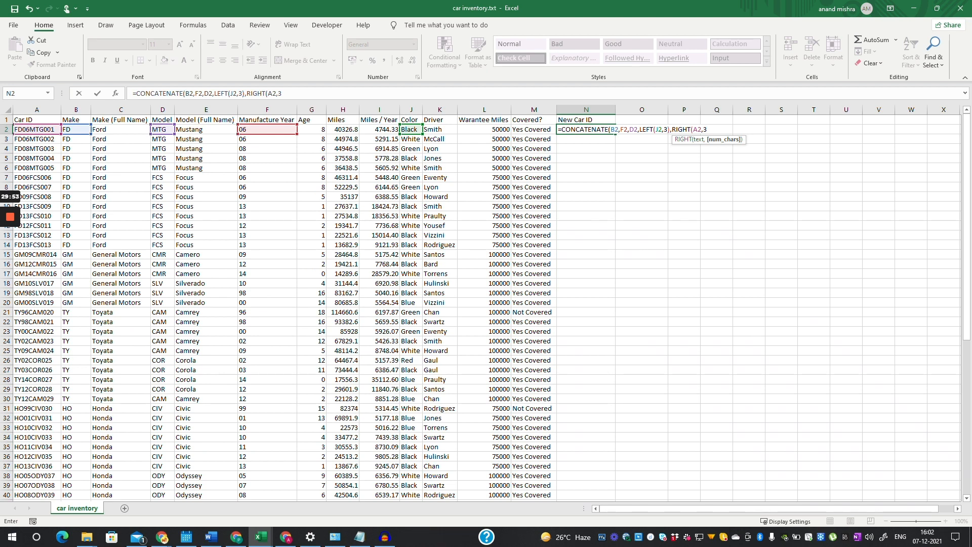
text())
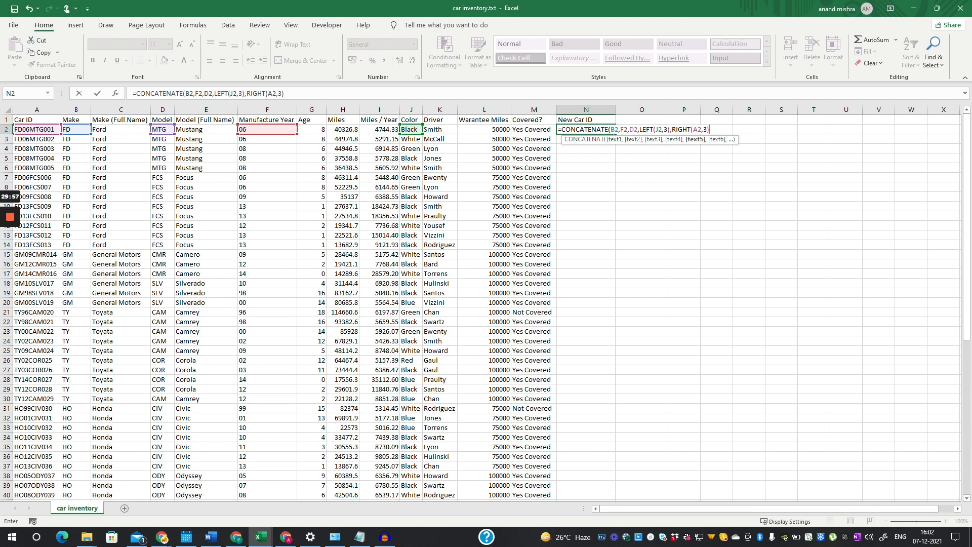
text())
key(Return)
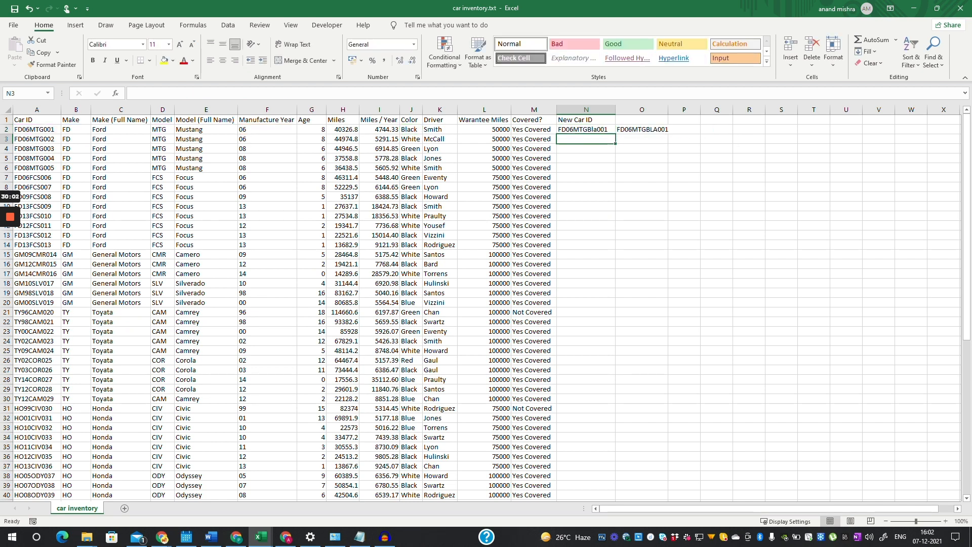
- Wrap LEFT(J2,3) in UPPER so N2 reads FD06MTGBLA001
click(586, 130)
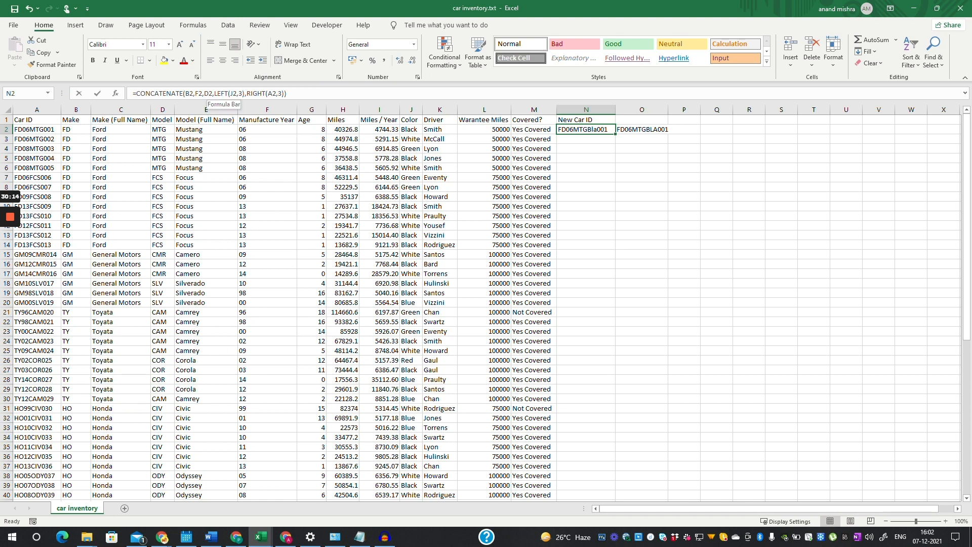
click(213, 93)
drag(212, 93, 243, 93)
click(214, 93)
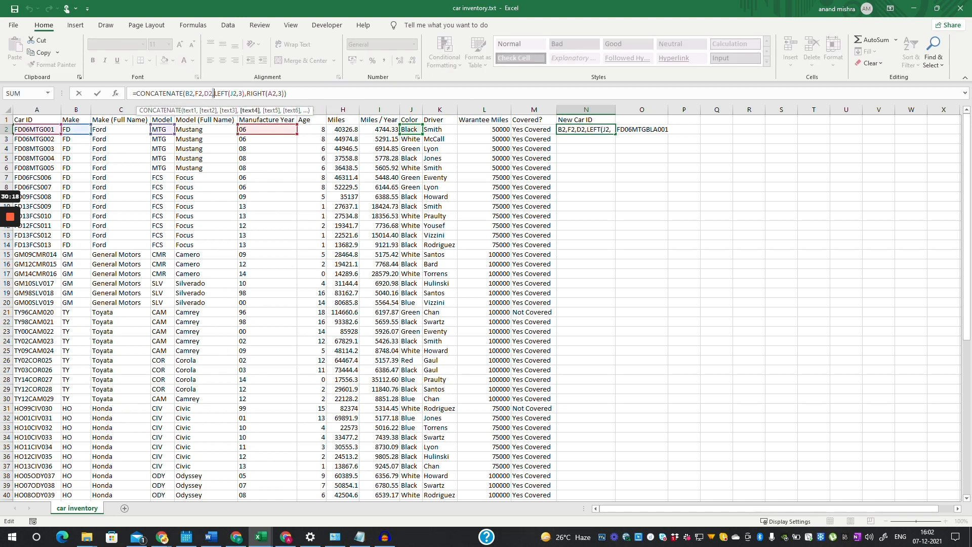
key(Left)
key(Right)
text(upp)
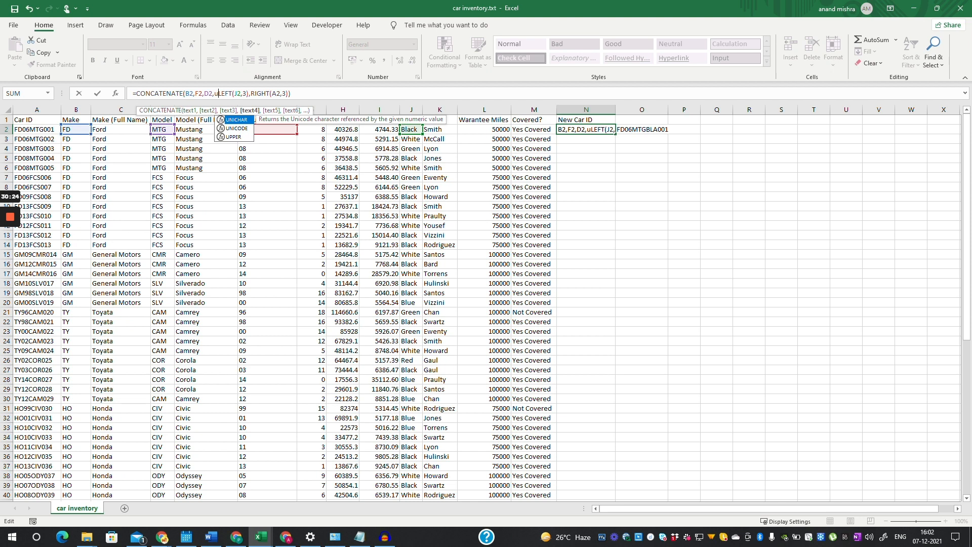
key(Tab)
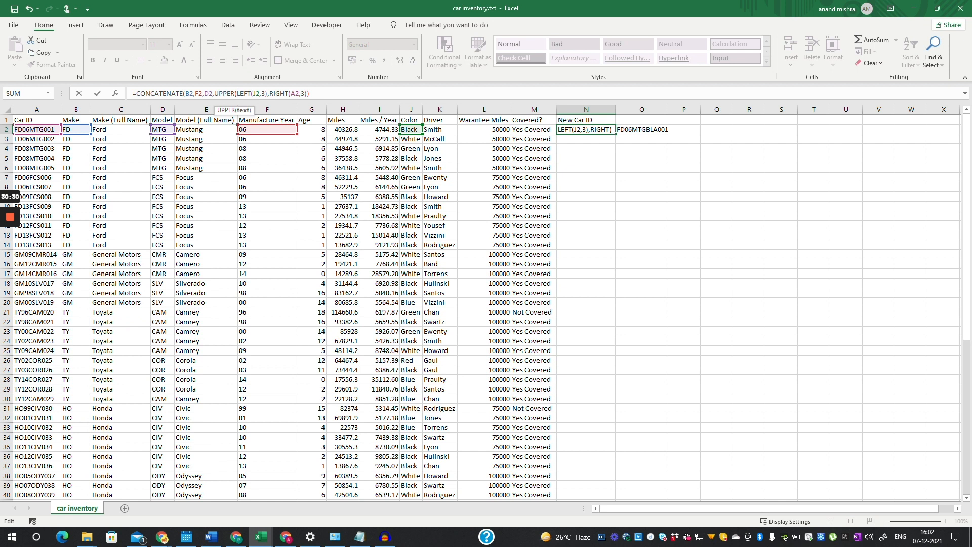
key(Right)
key(Right)
key(Right)
key(Right)
key(Right)
text())
key(Return)
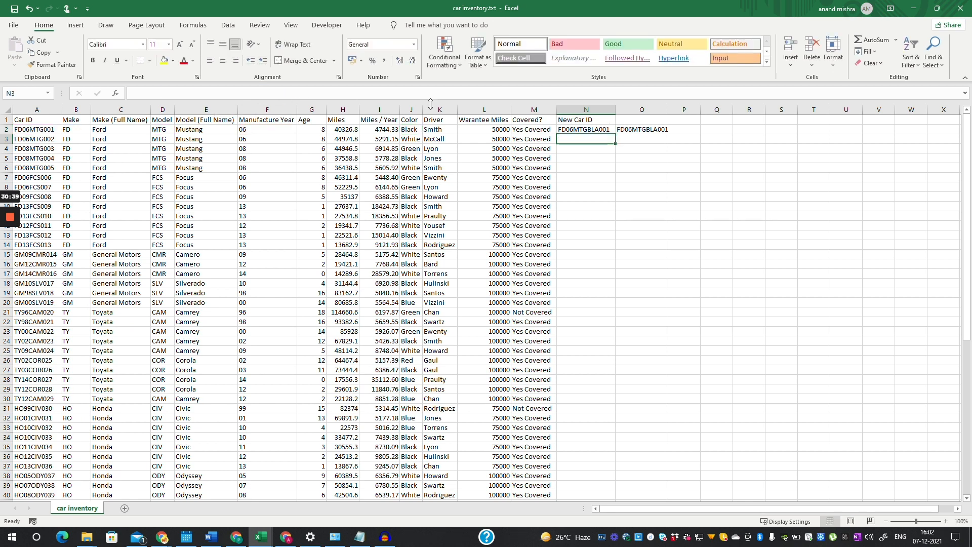
key(Up)
- Fill the New Car ID formula from N2 down through N53
drag(615, 134, 605, 478)
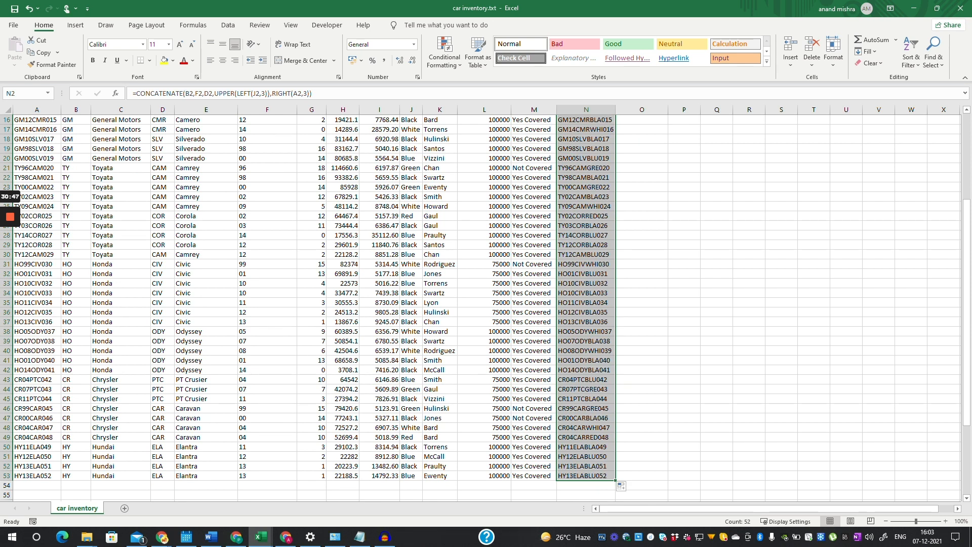
scroll(485, 308, up, 1)
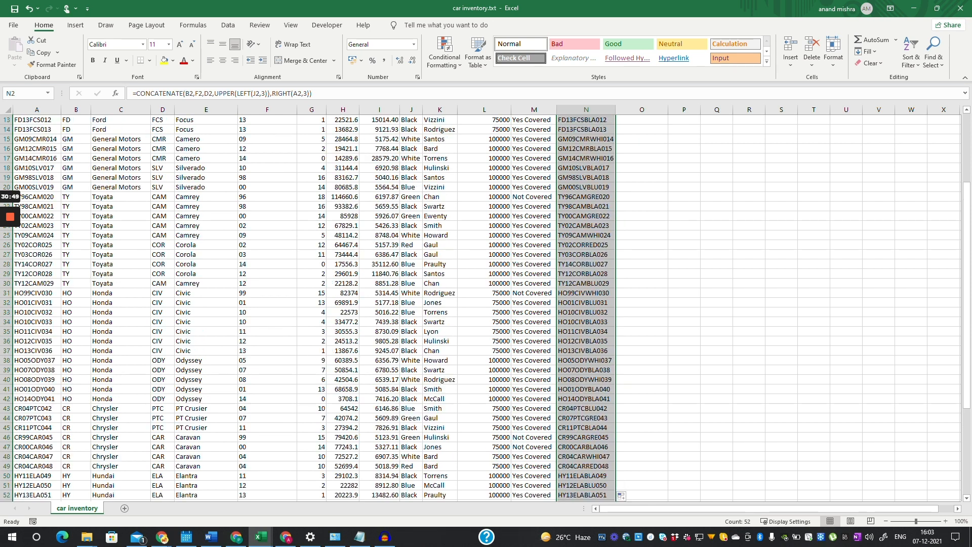
scroll(485, 309, down, 1)
scroll(485, 309, up, 3)
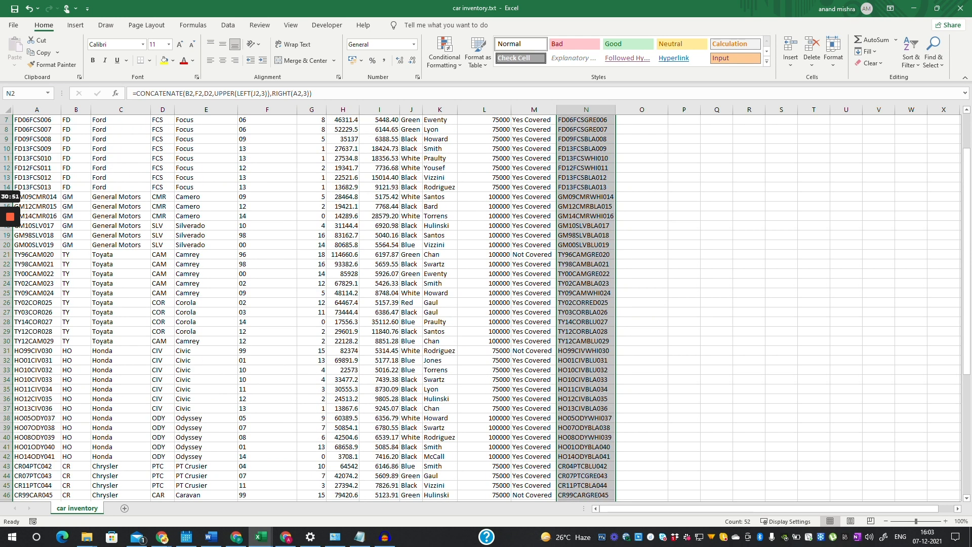
drag(966, 274, 964, 211)
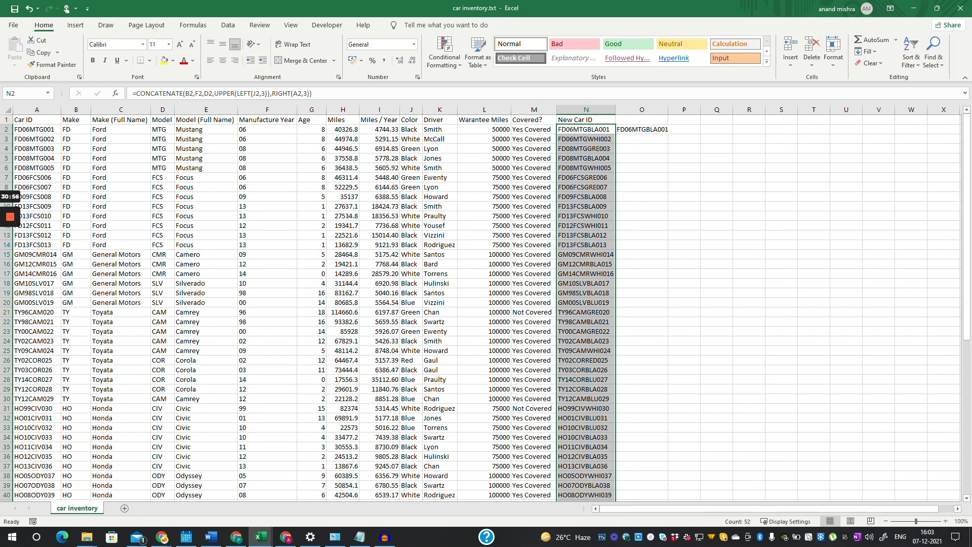
drag(35, 139, 485, 399)
- Clear the leftover FD06MTGBLA001 value from cell O2
click(641, 130)
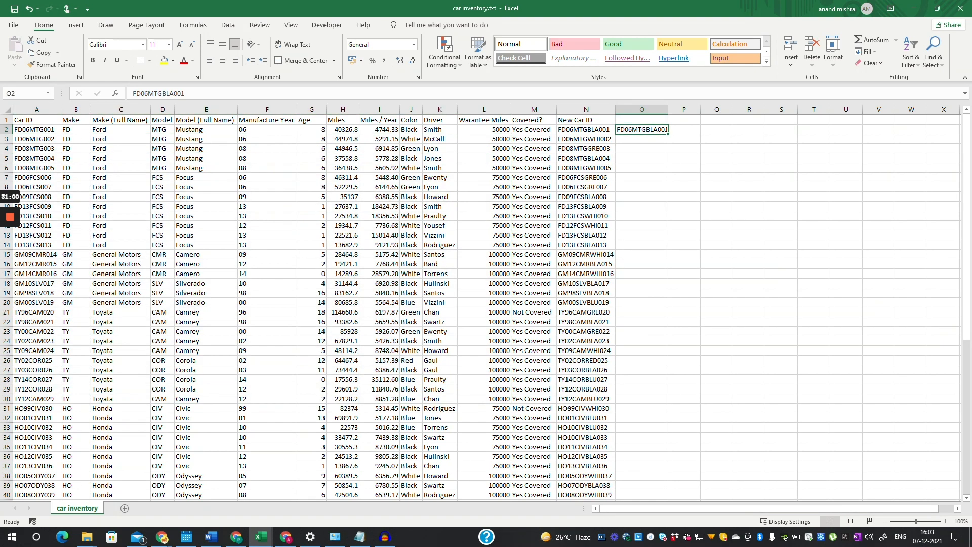
key(Delete)
click(717, 226)
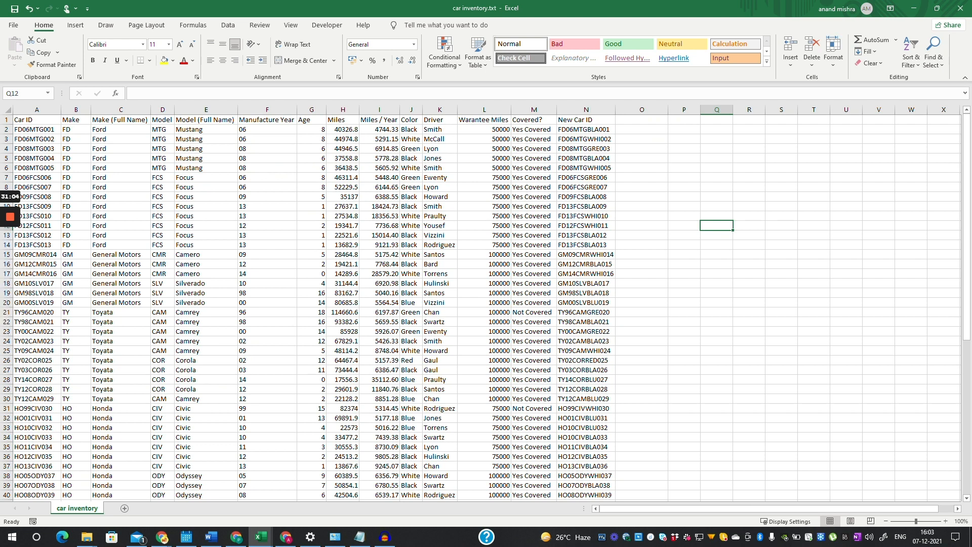